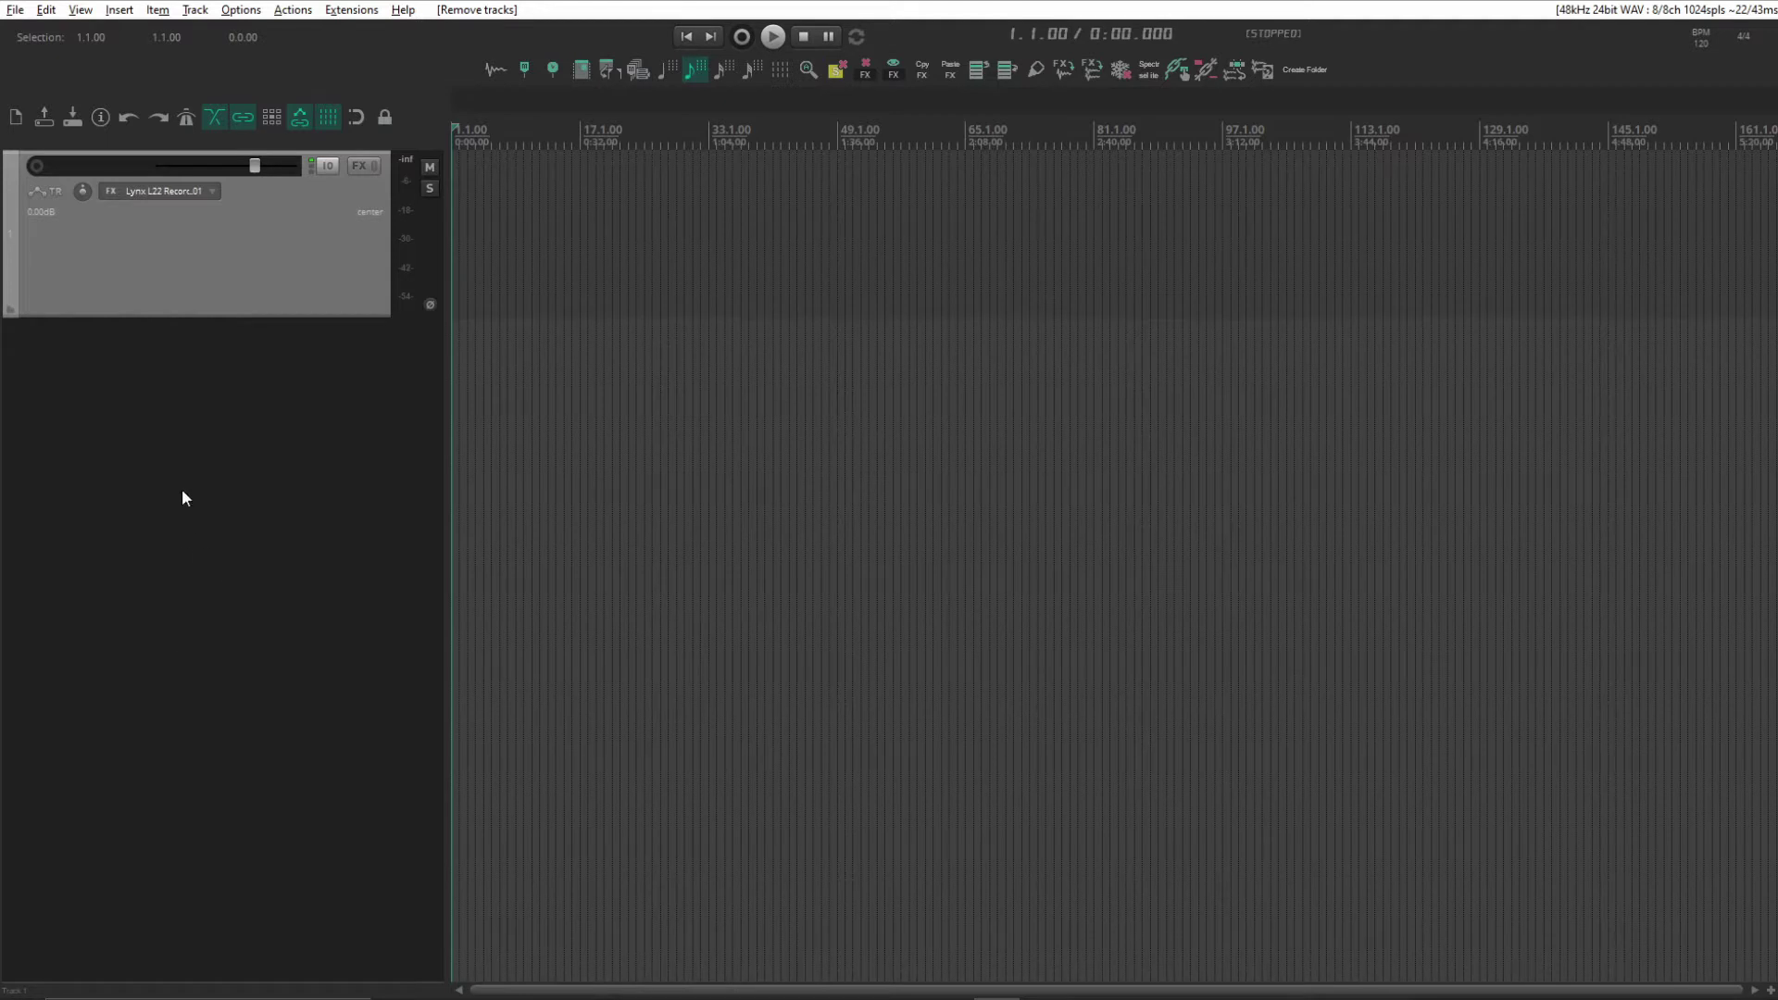
Add two more tracks and name the first track Guitar DI.
double_click(181, 490)
double_click(182, 620)
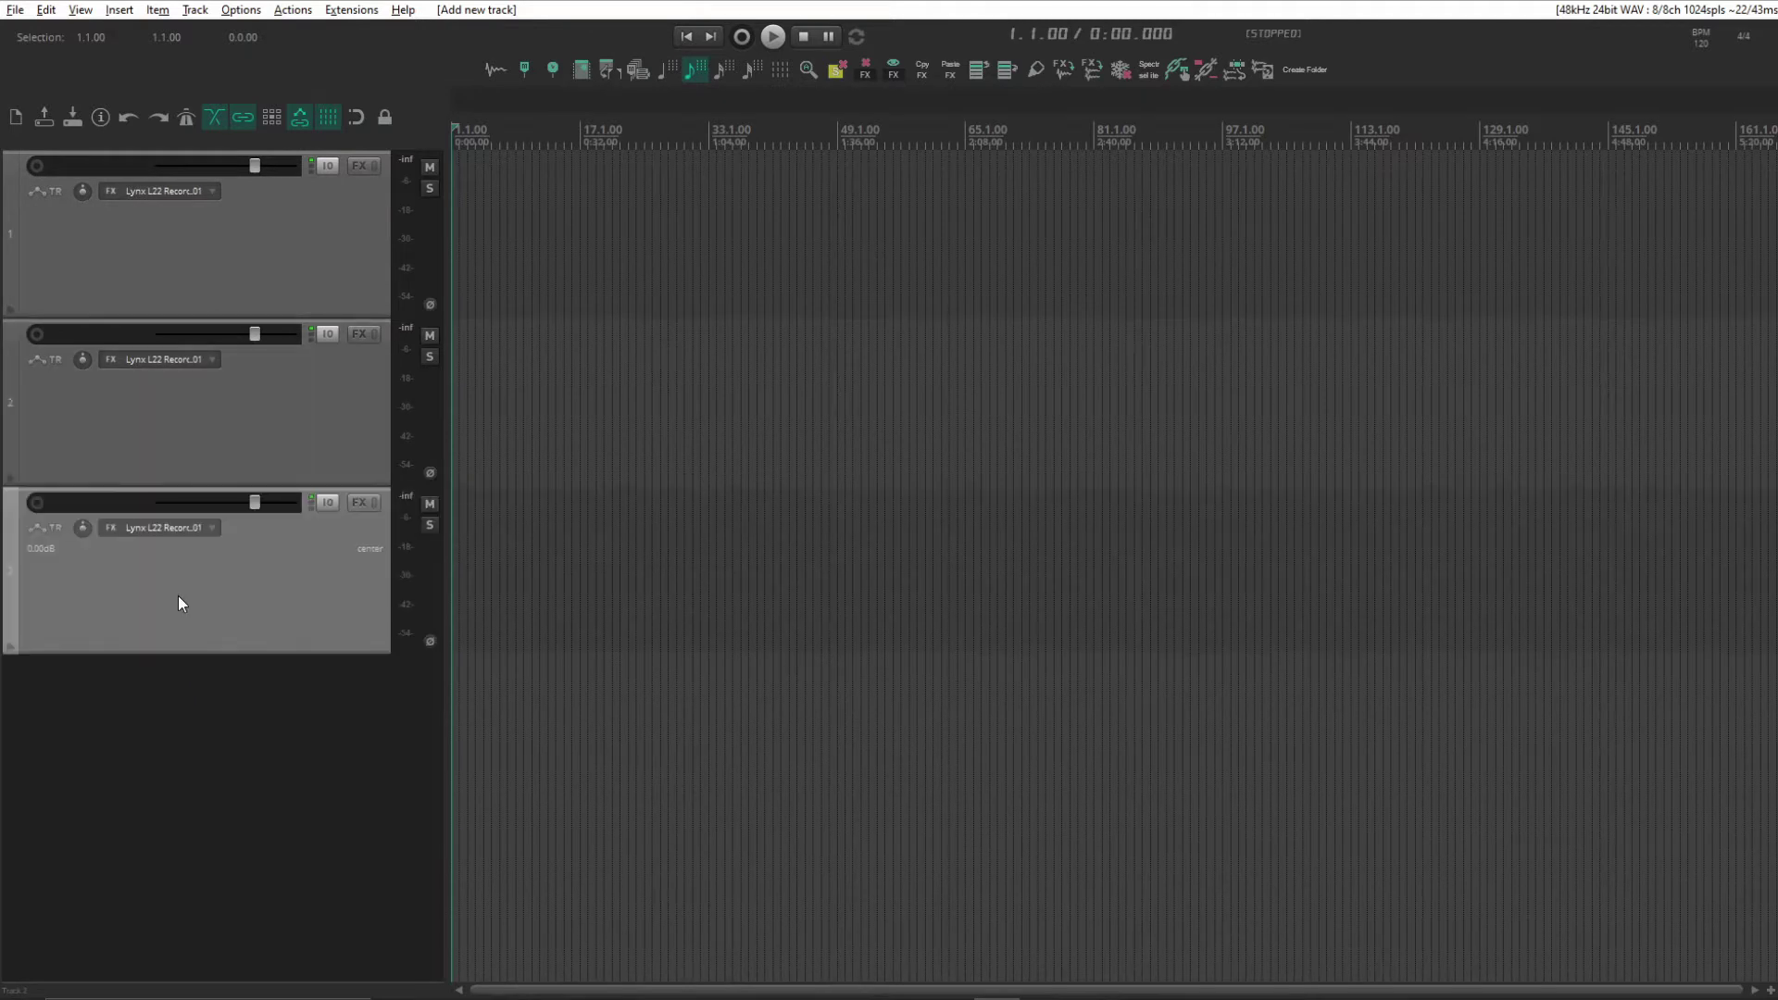
double_click(73, 168)
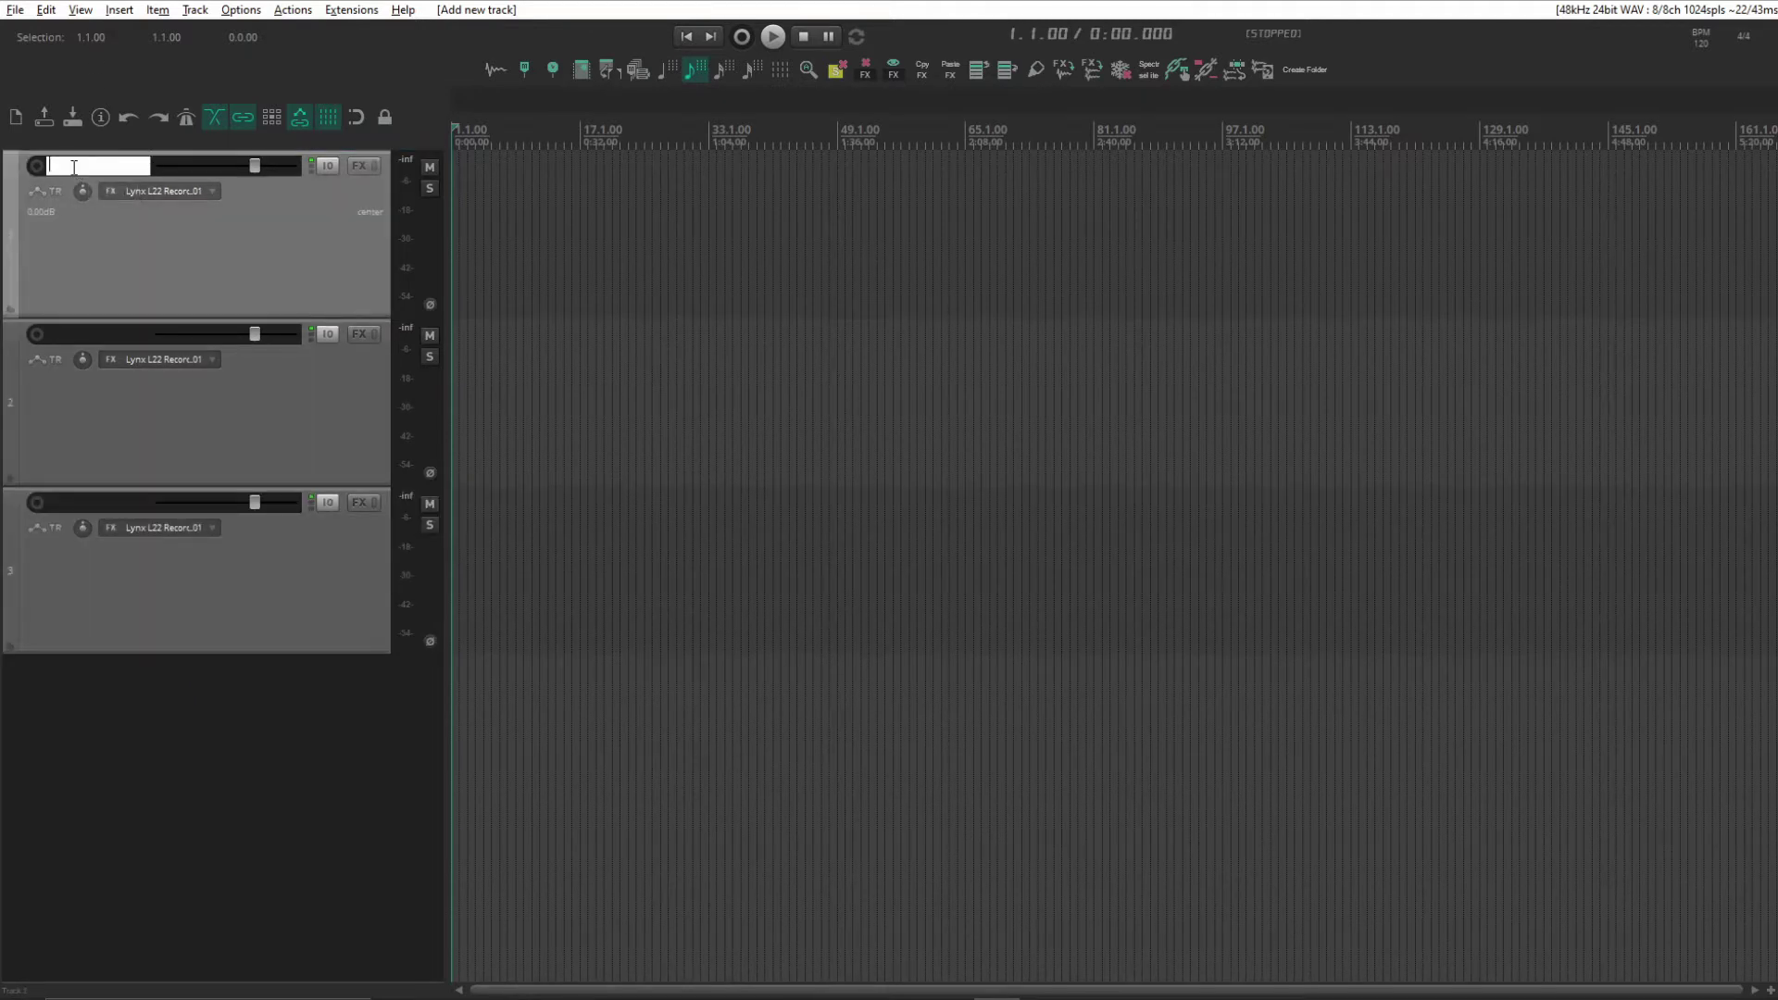
text(Guitar DI)
key(Tab)
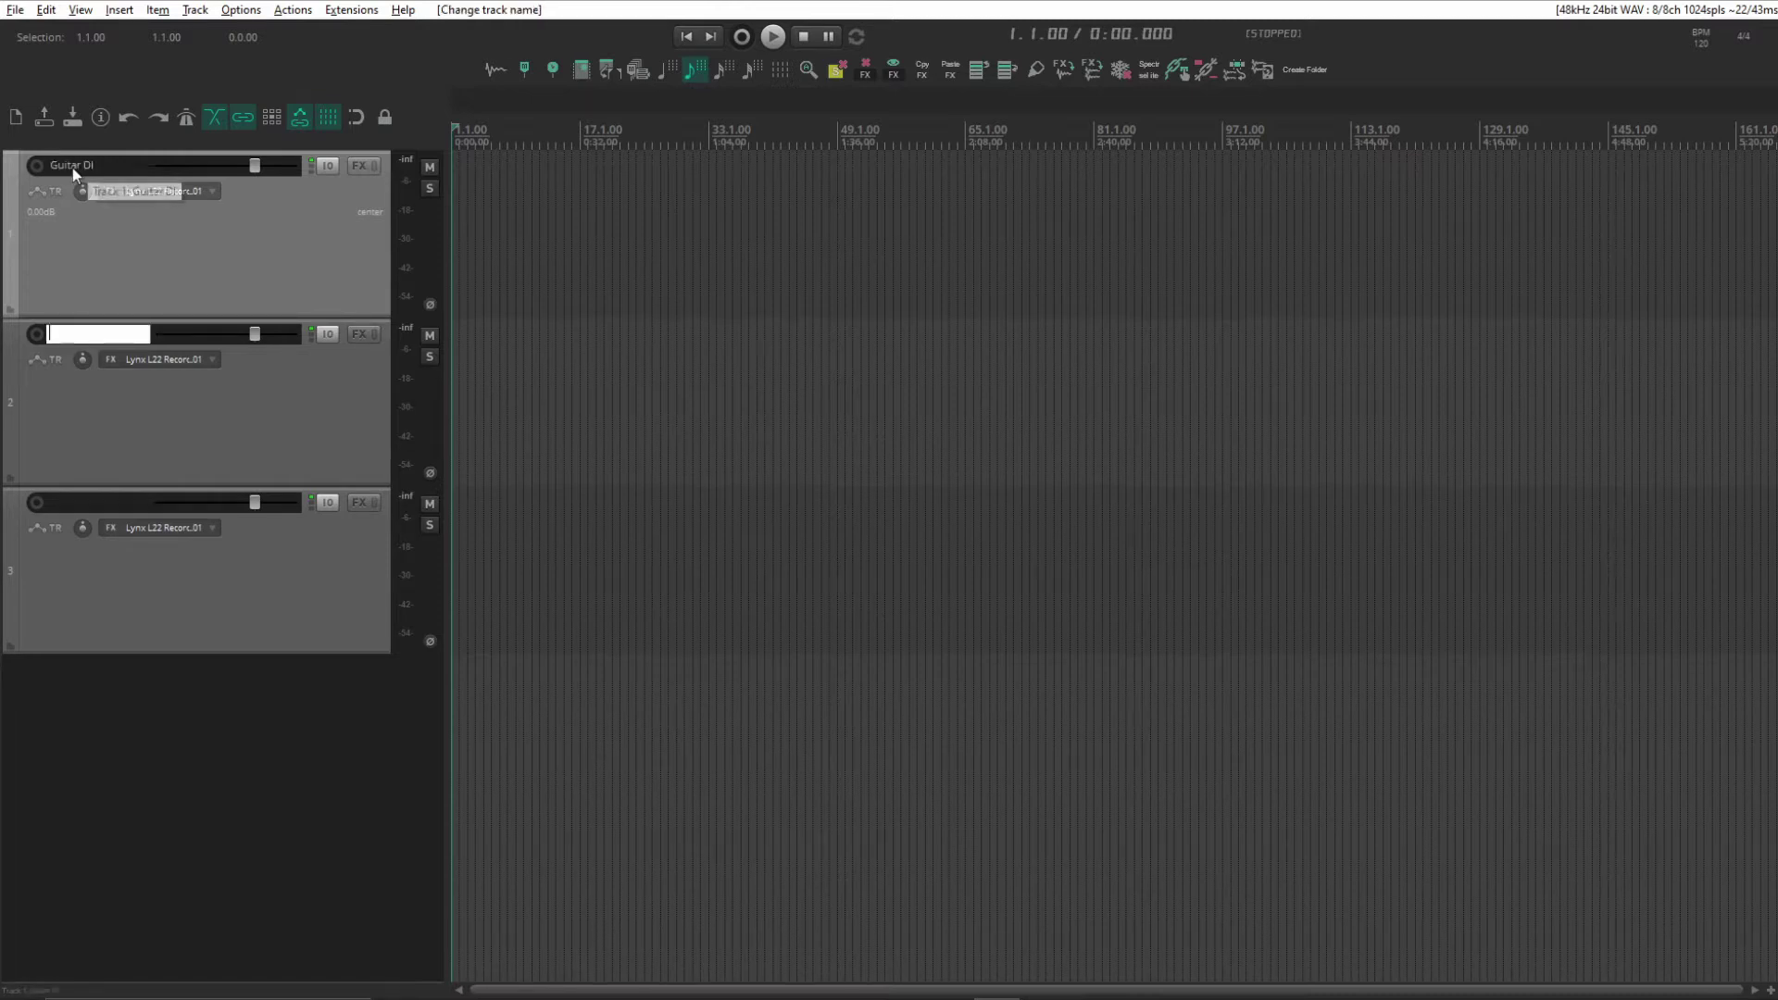
Name the second and third tracks Guitar Kemper L and Guitar Kemper R.
text(Gui)
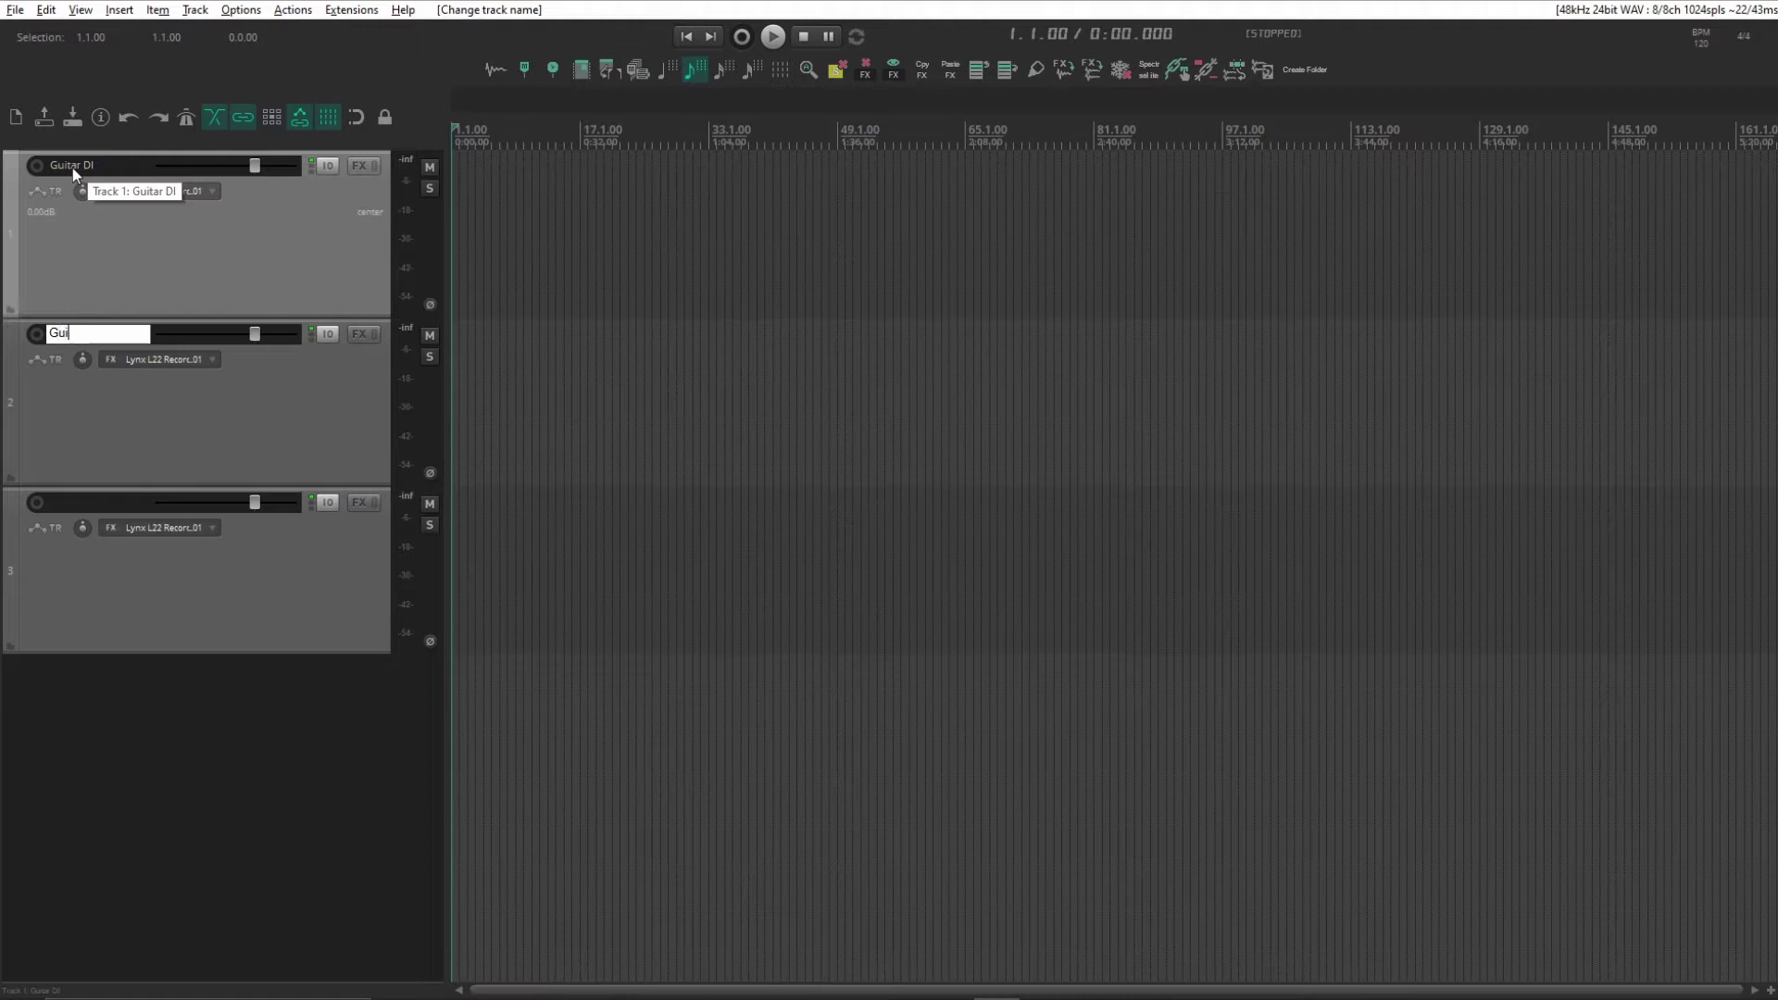
text(tar Kemper L)
key(Tab)
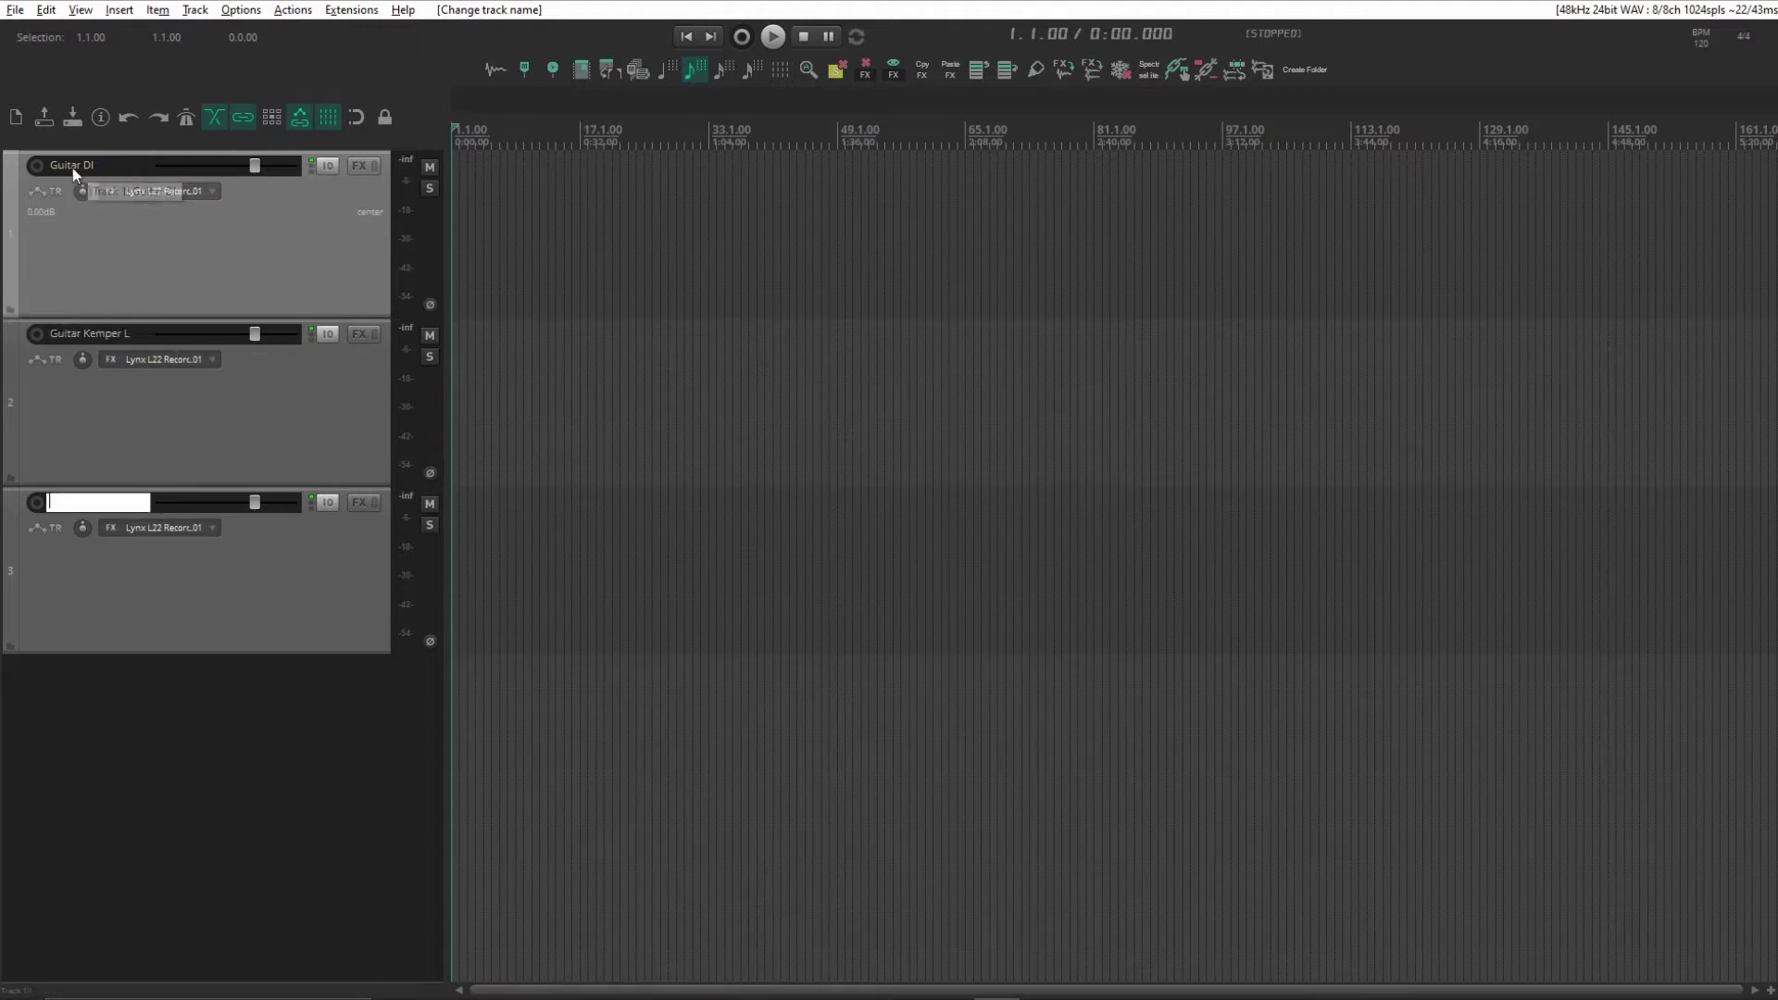
text(Guitar Kemper)
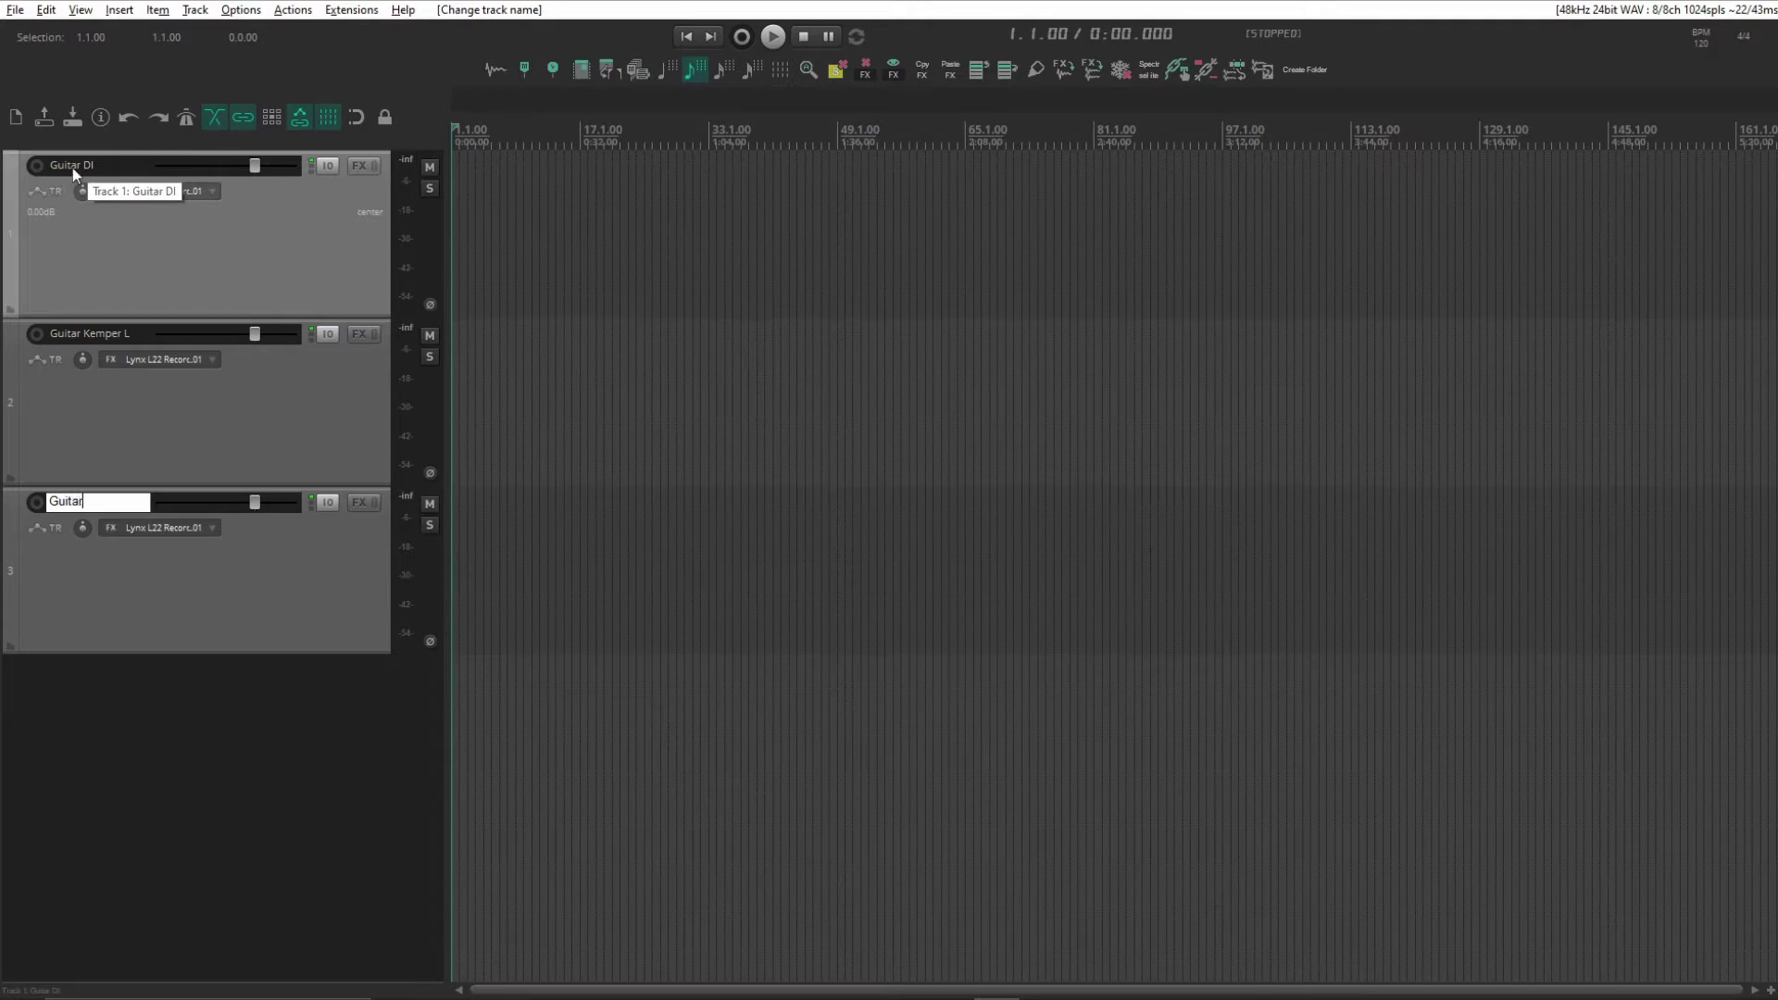
text( R)
key(Return)
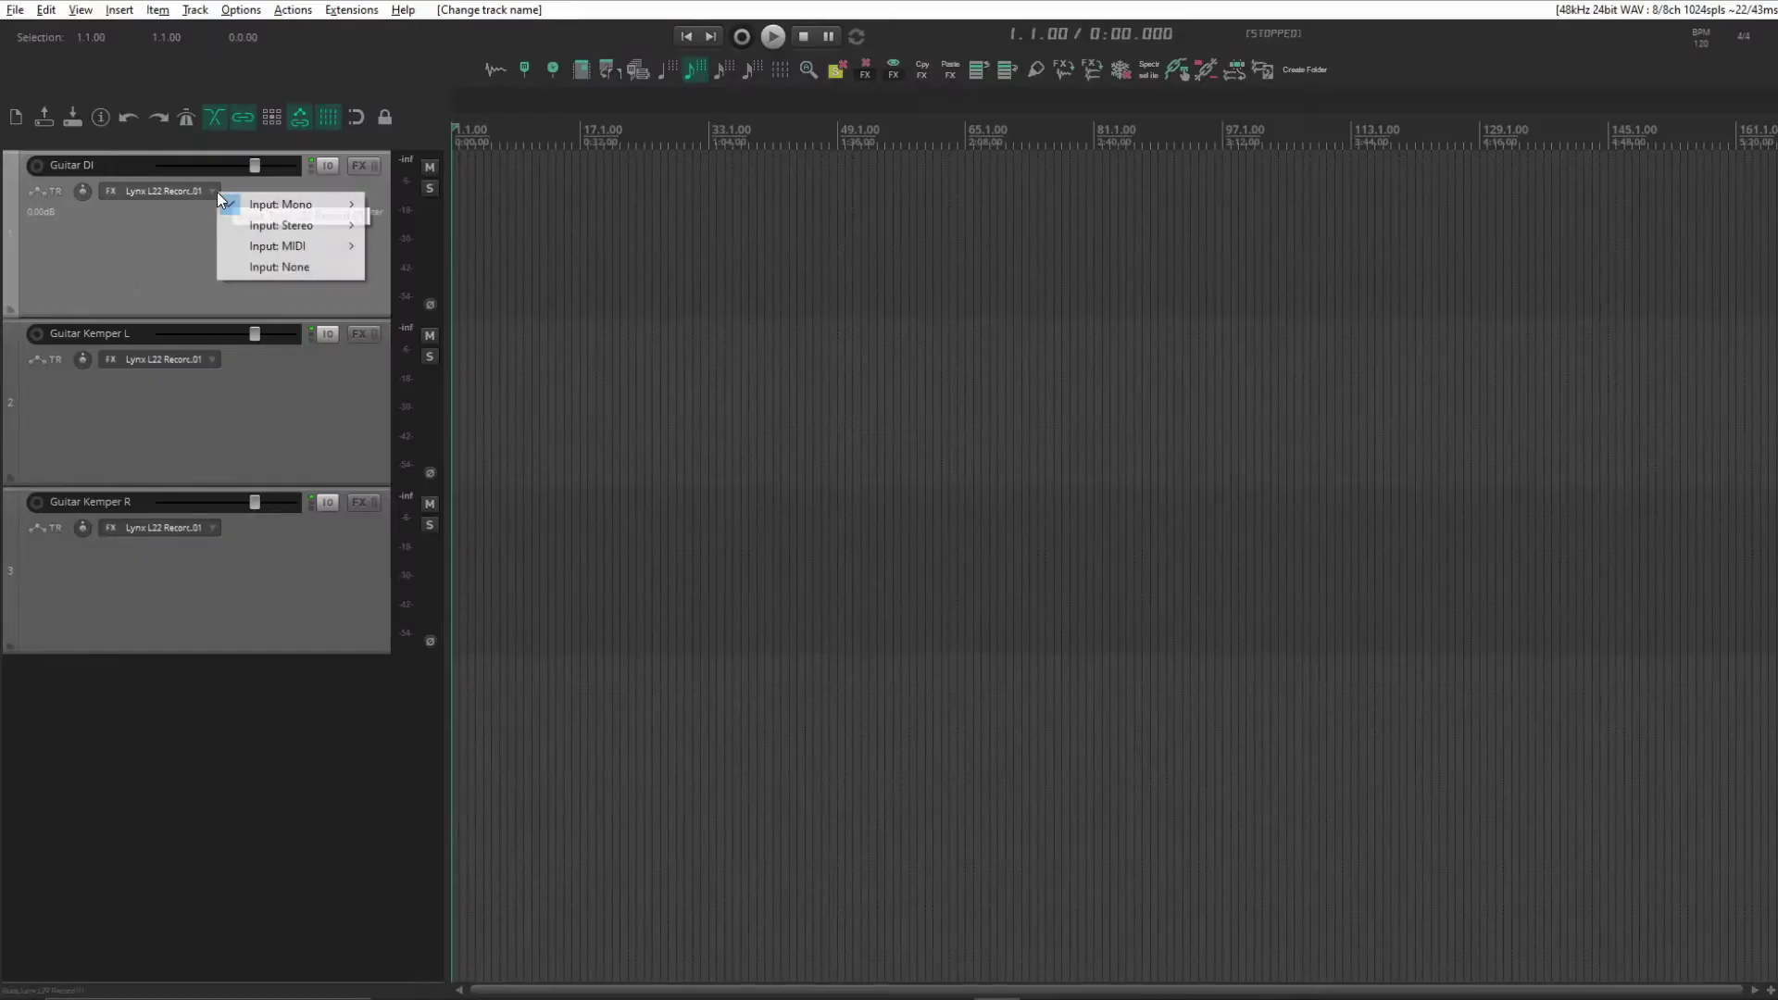
Leave Guitar DI's input unchanged and set Guitar Kemper L to record from Lynx L22 Record 03.
mouse_move(277, 204)
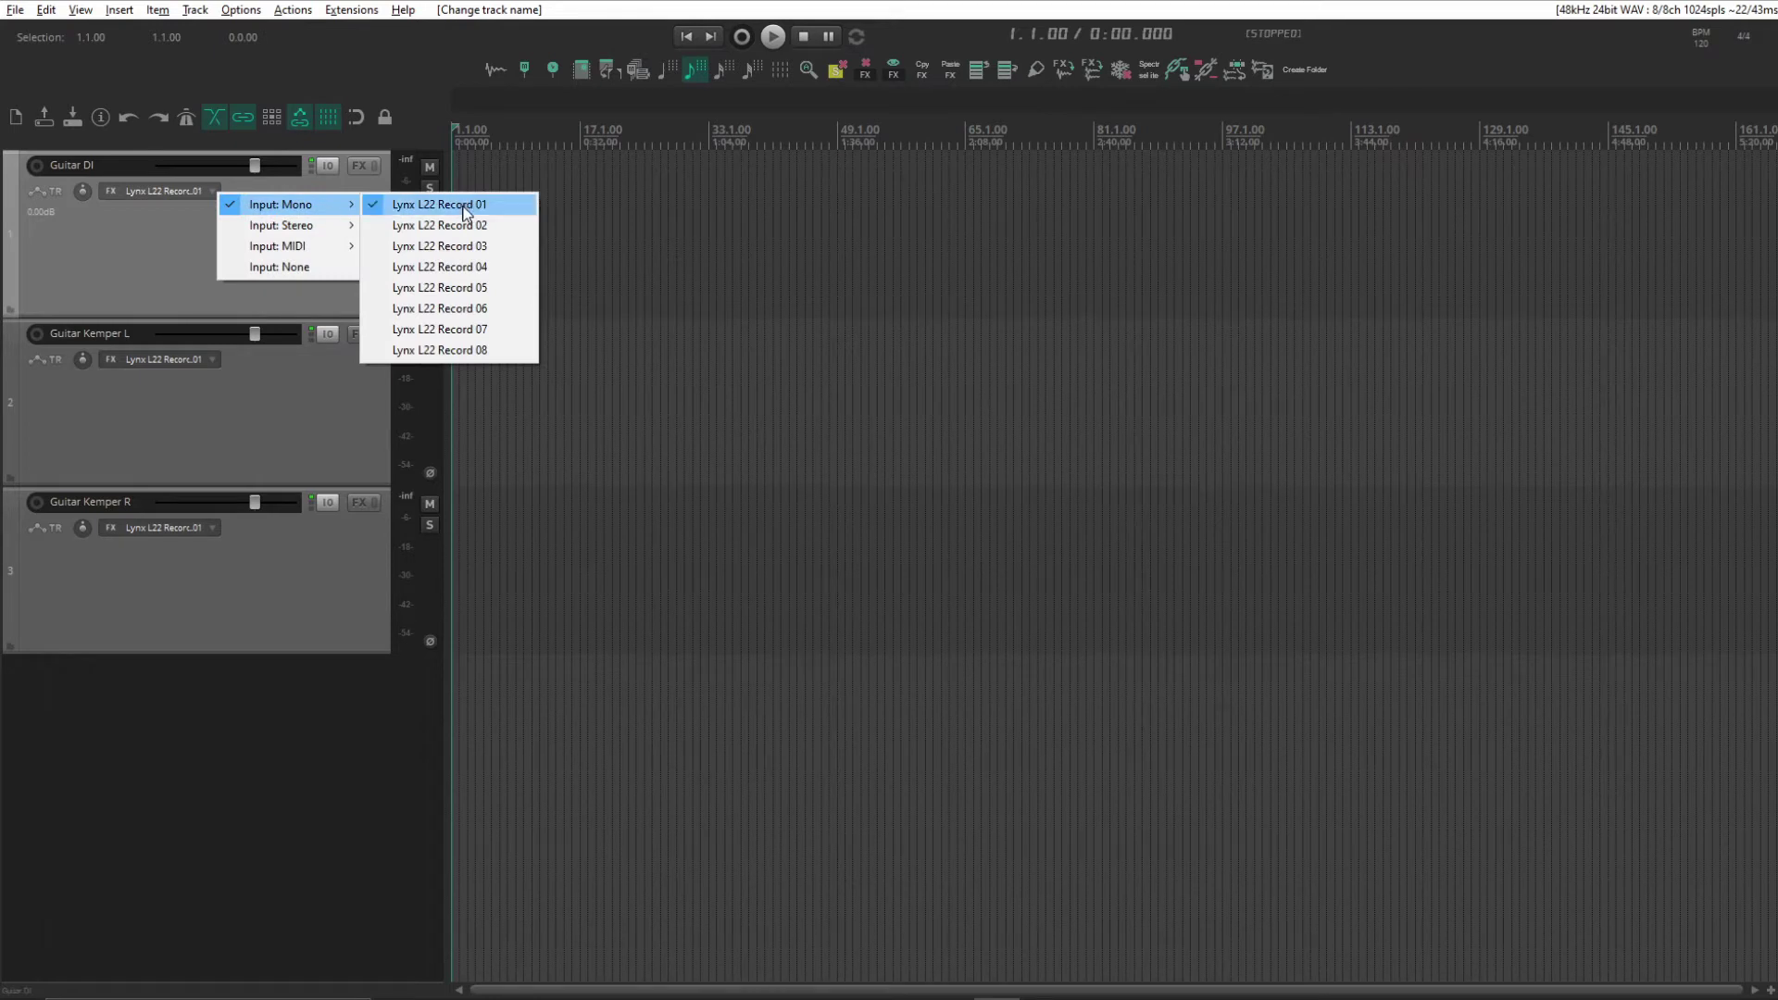
click(102, 257)
click(175, 378)
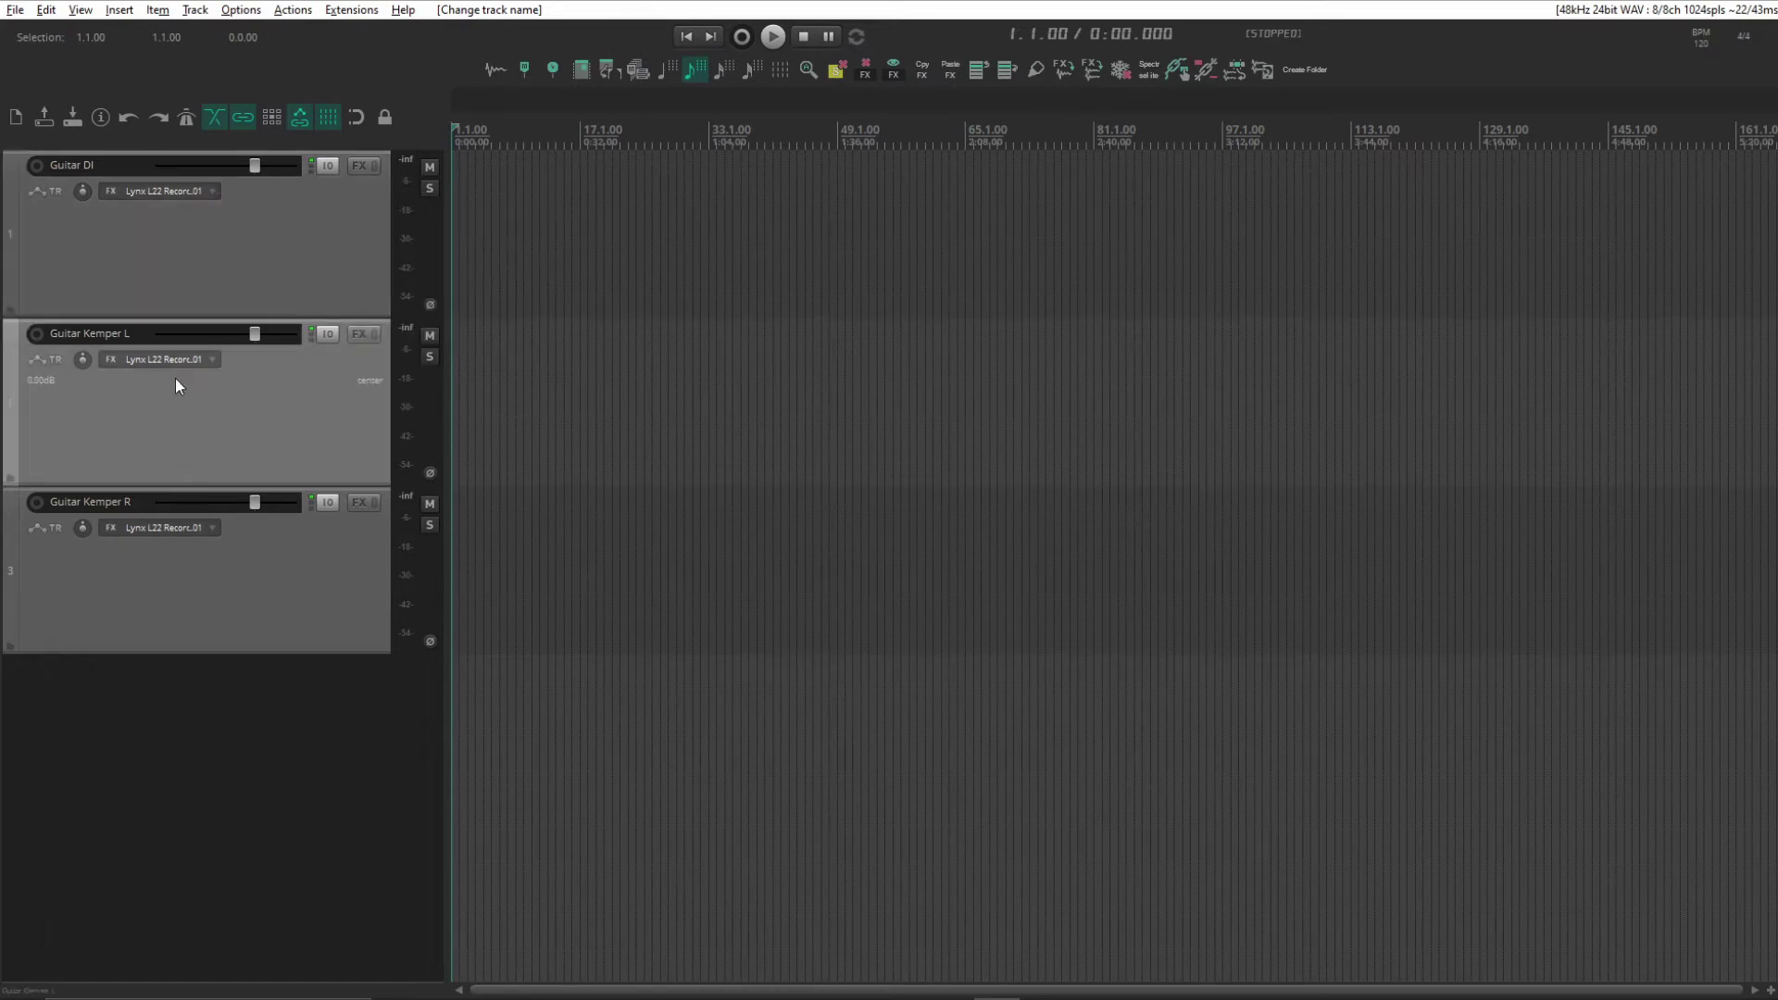
click(212, 360)
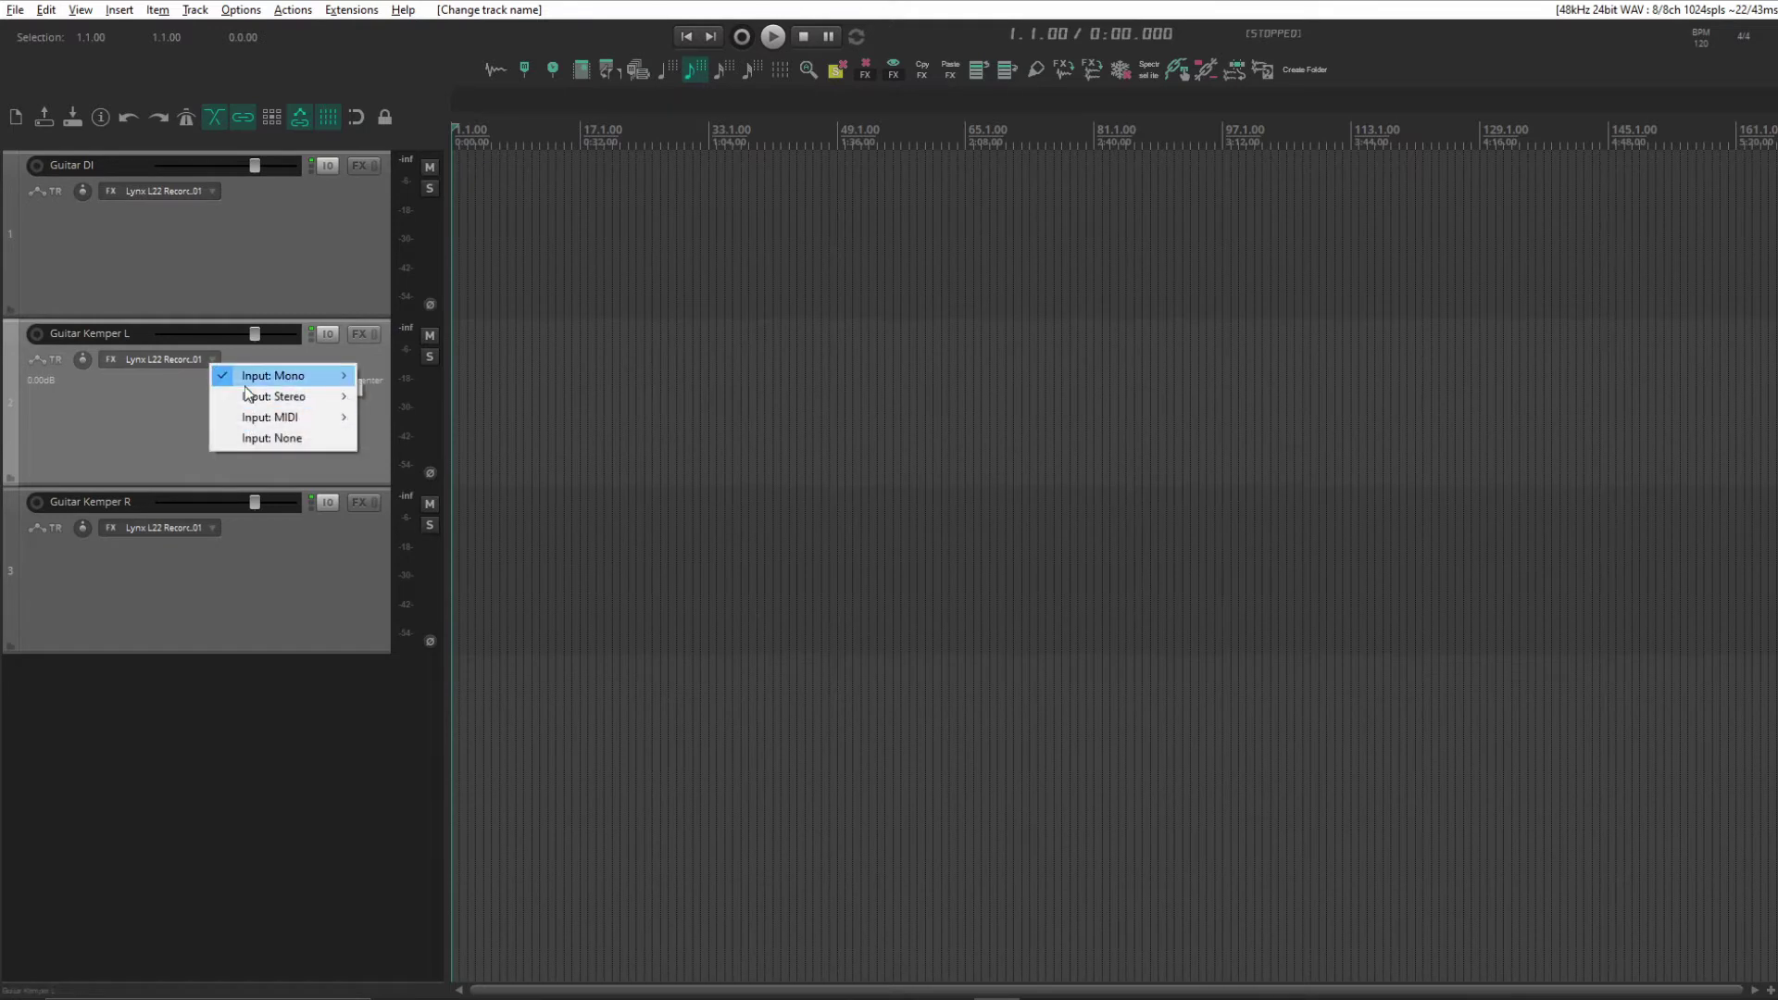
mouse_move(251, 376)
click(432, 416)
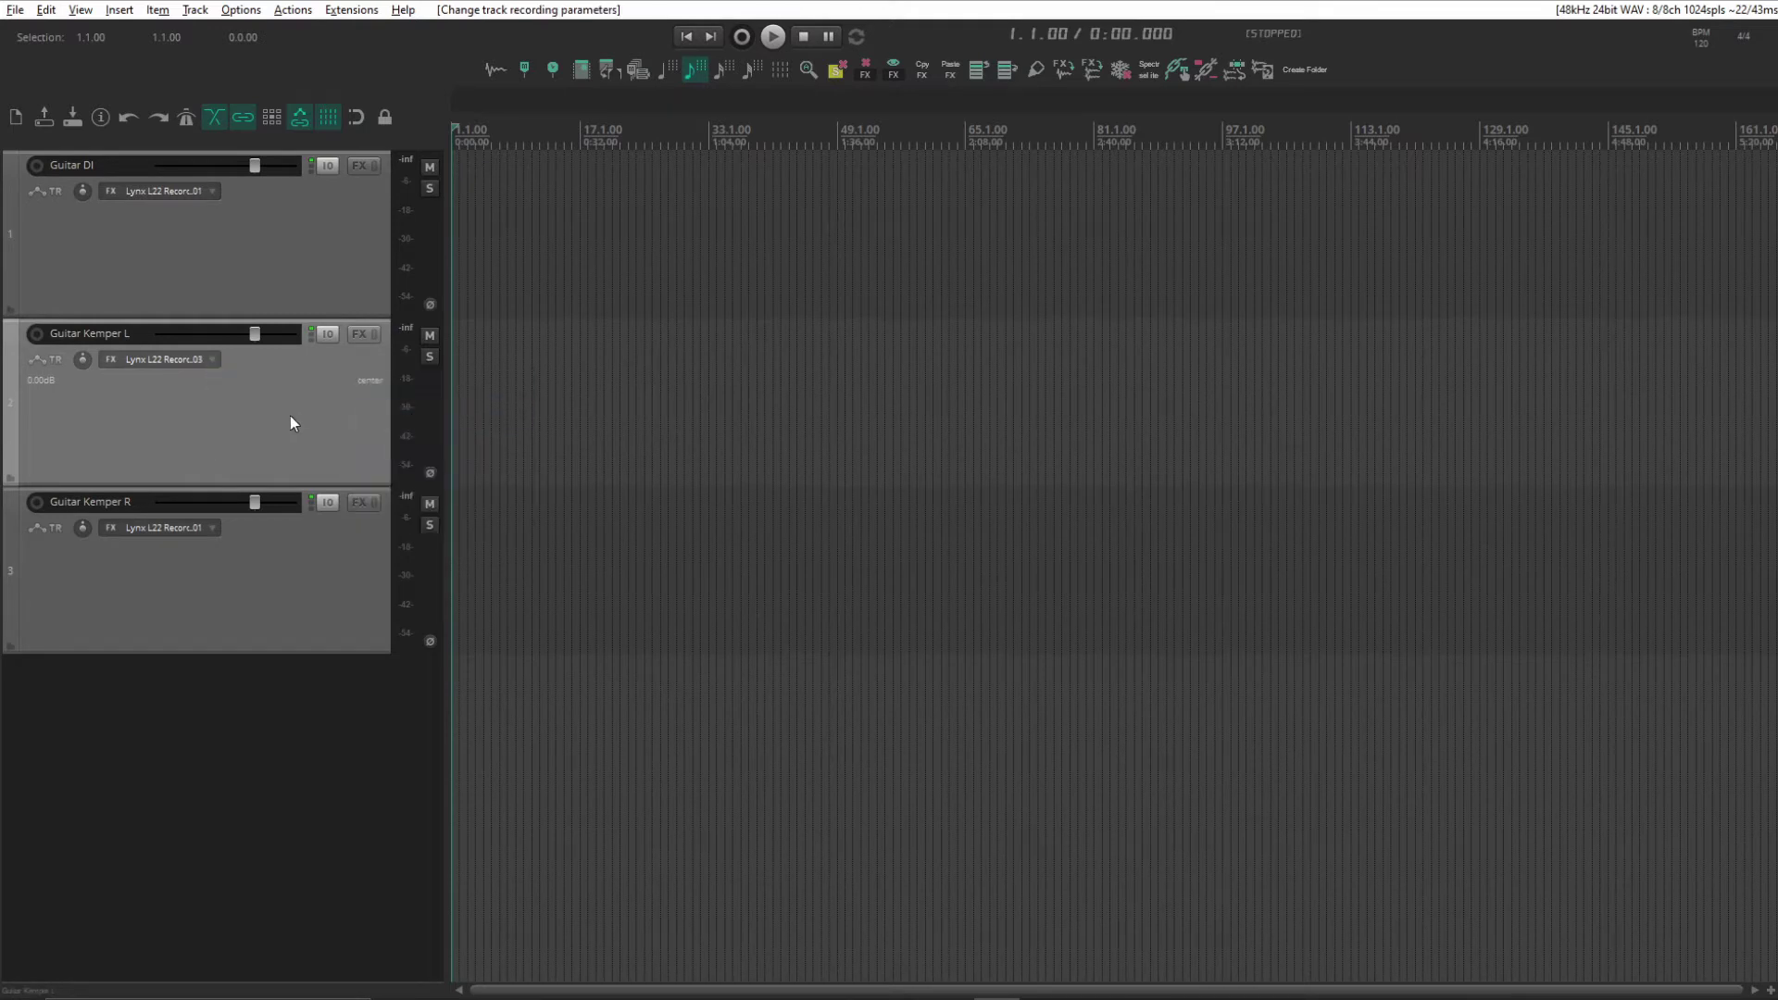
Set Guitar Kemper R to record mono from Lynx L22 Record 04.
click(264, 565)
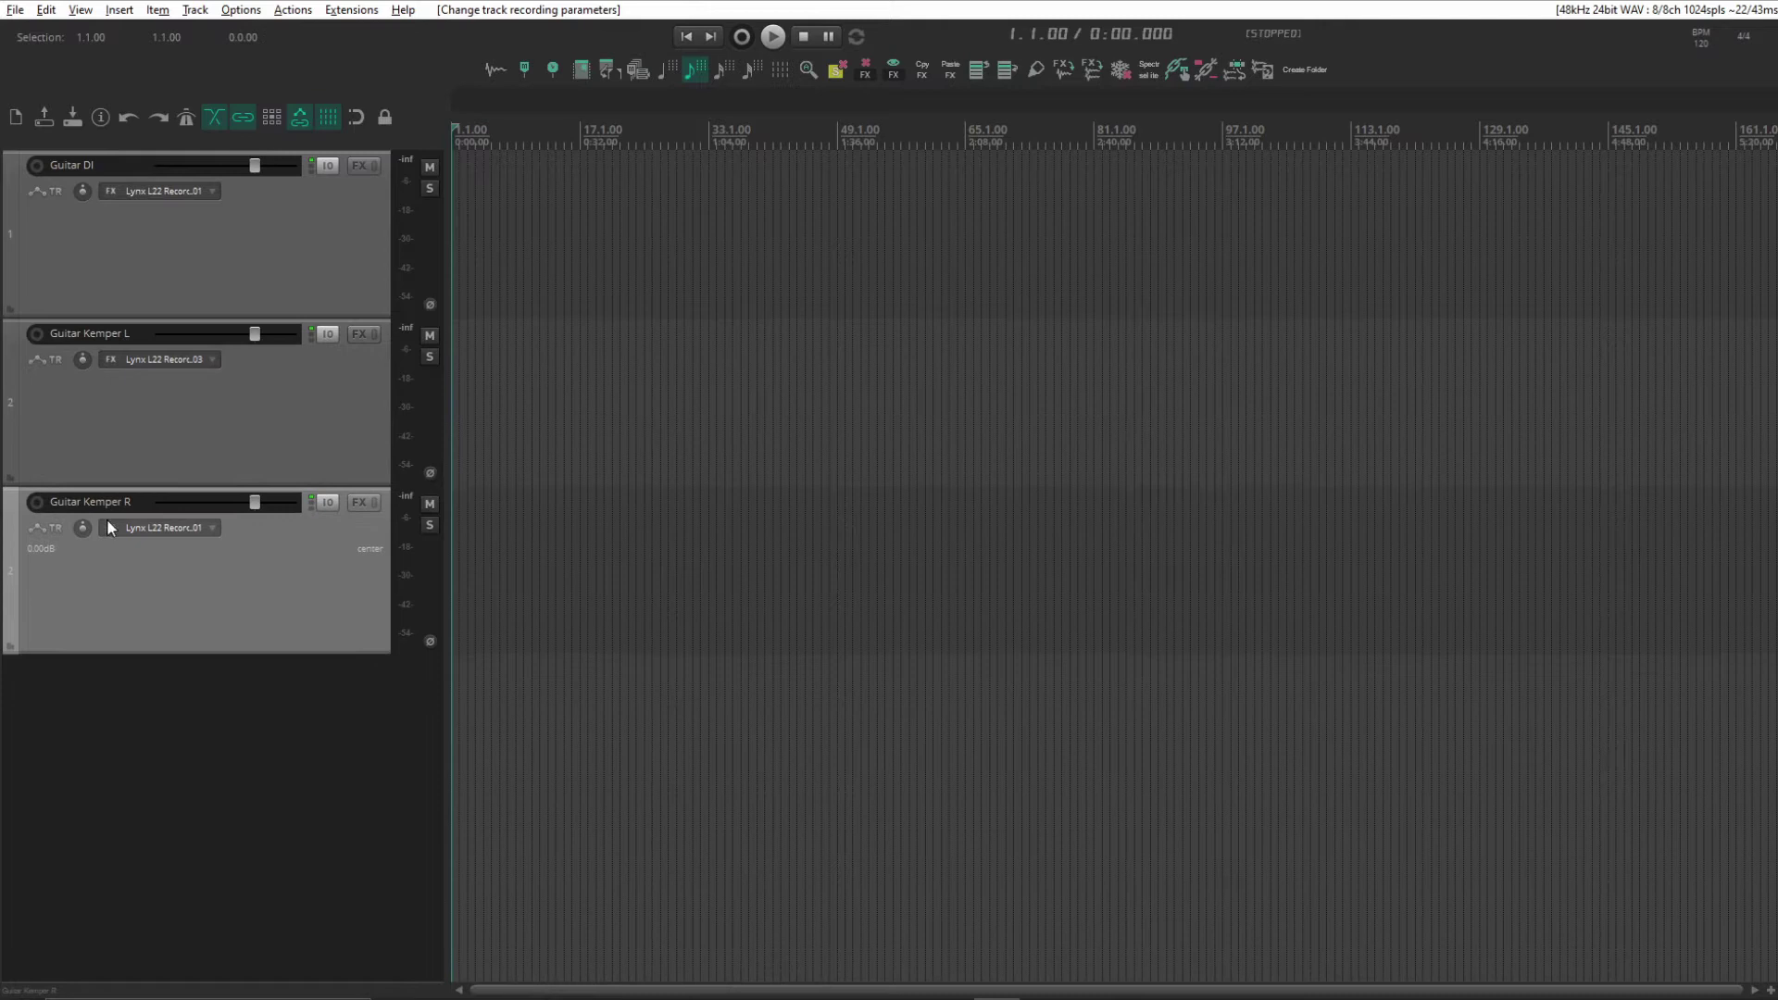
click(212, 528)
mouse_move(248, 540)
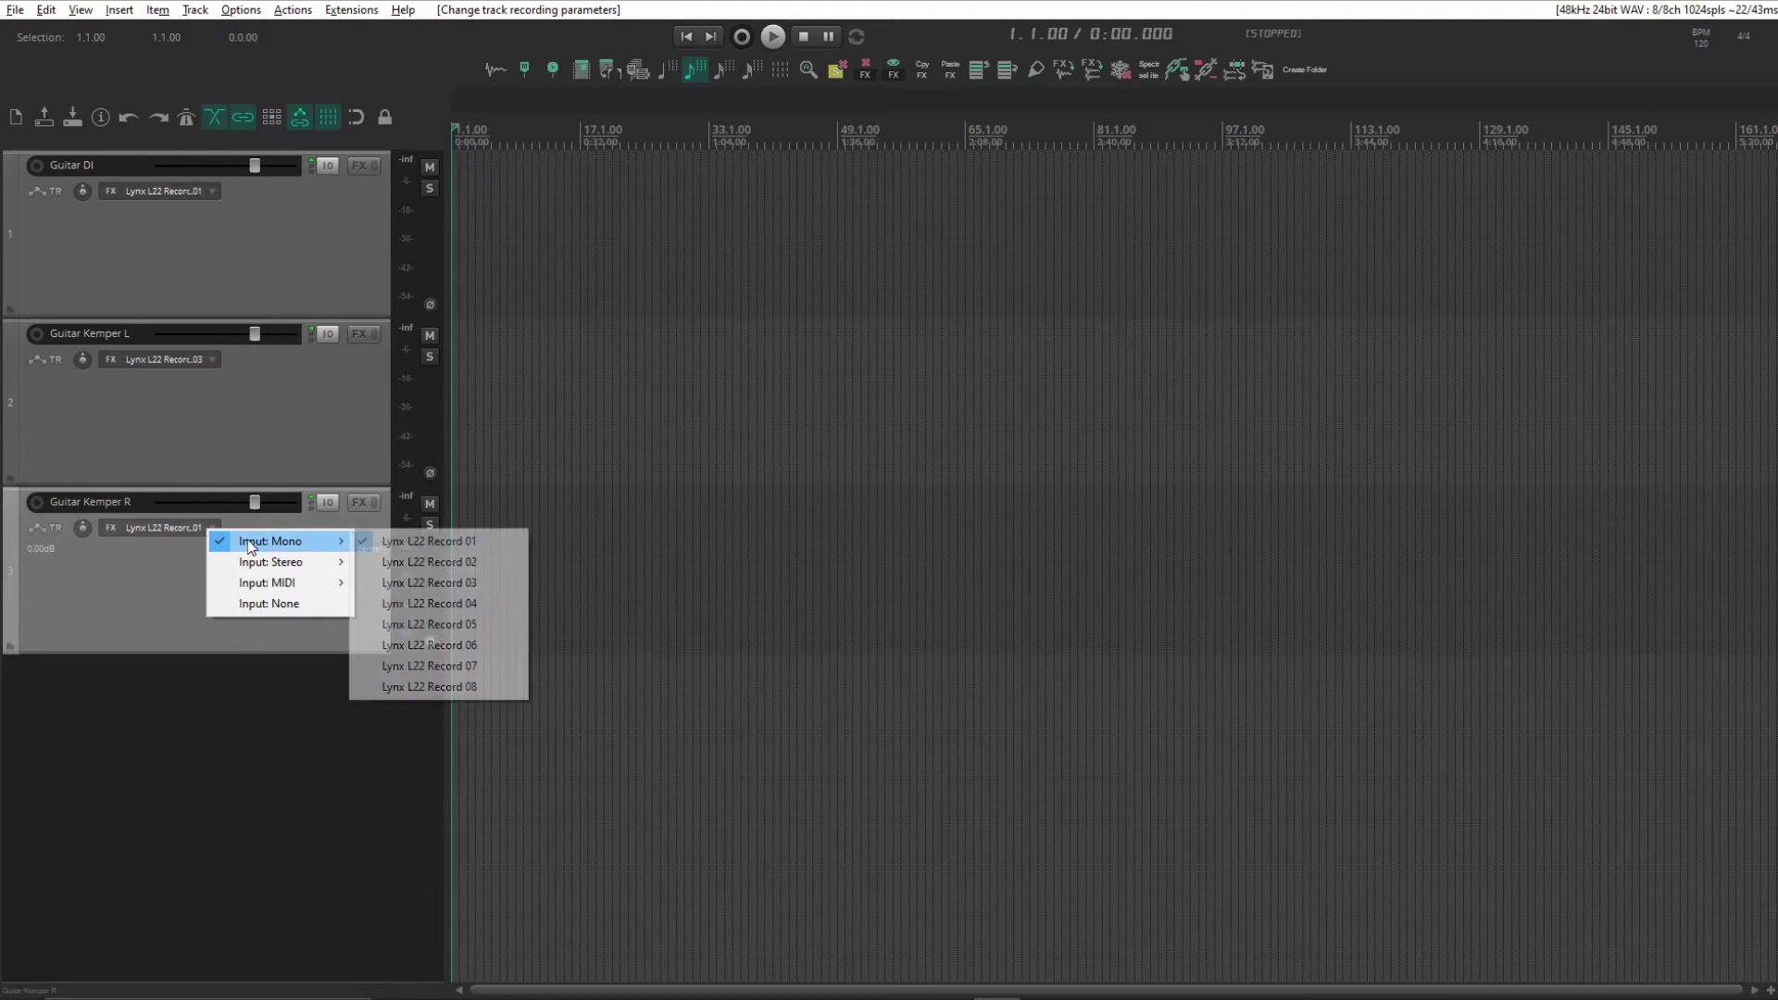
click(447, 603)
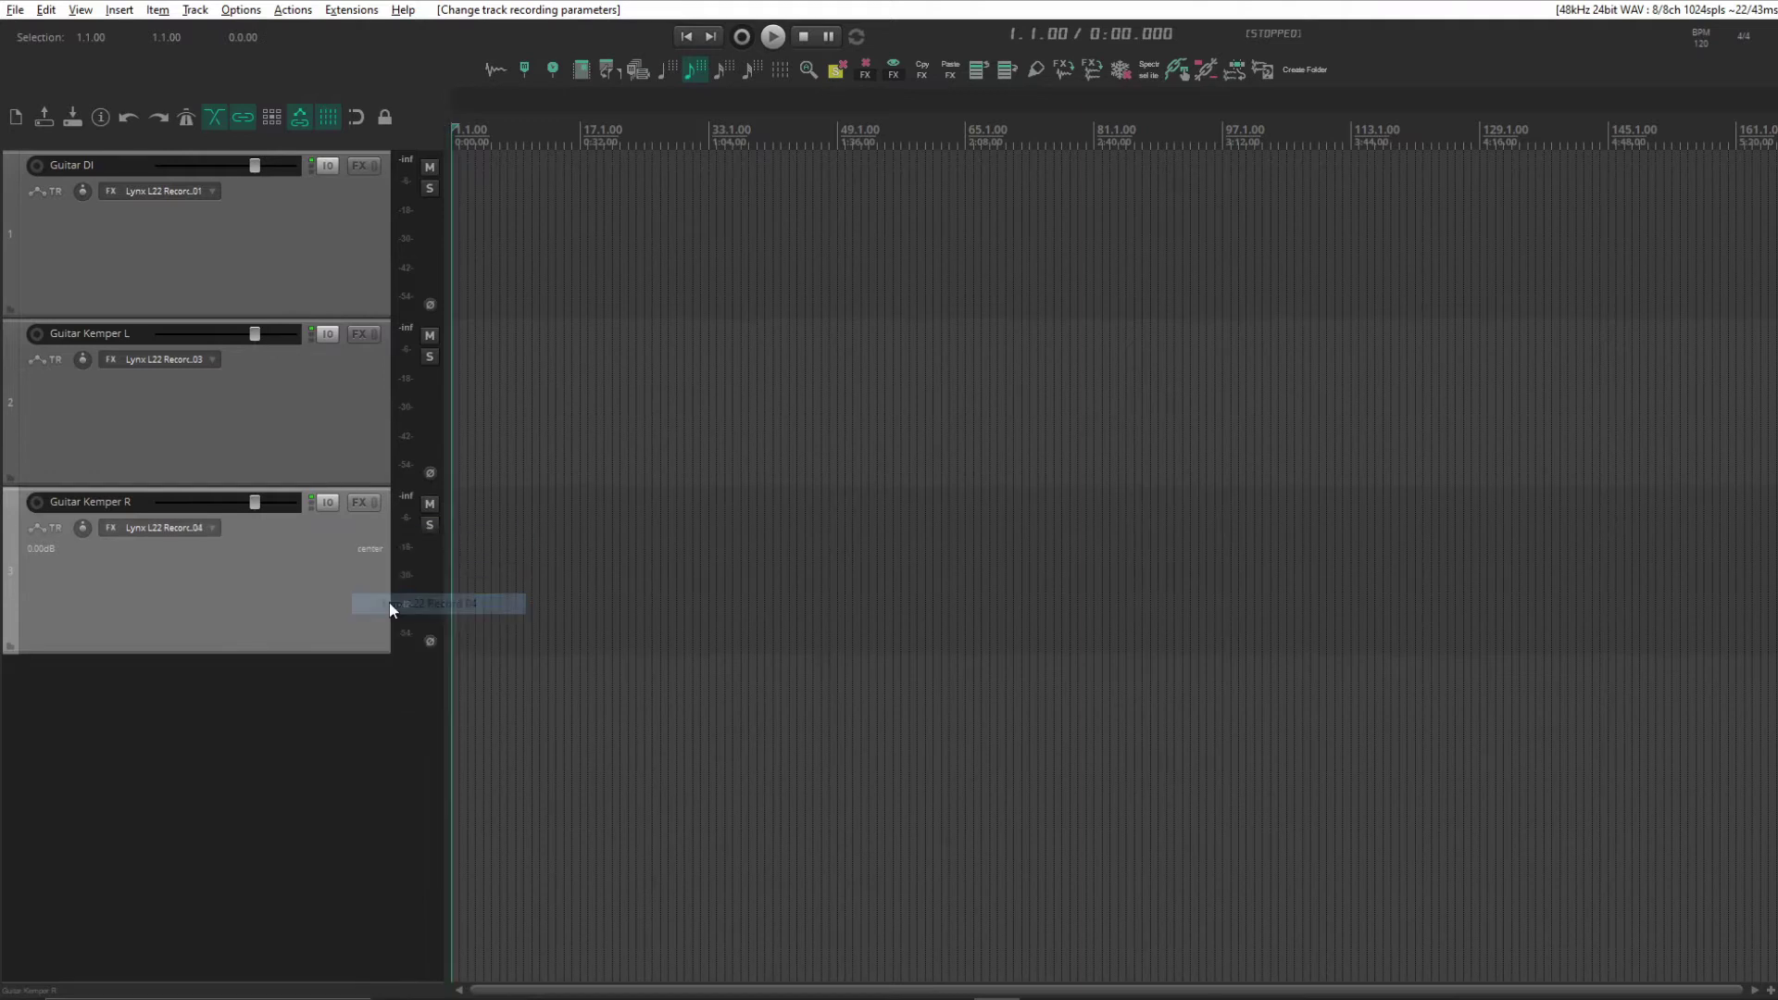
Select all three guitar tracks and save them as a track template named 'ElGit Recording'.
key(ctrl+a)
right_click(202, 608)
click(391, 109)
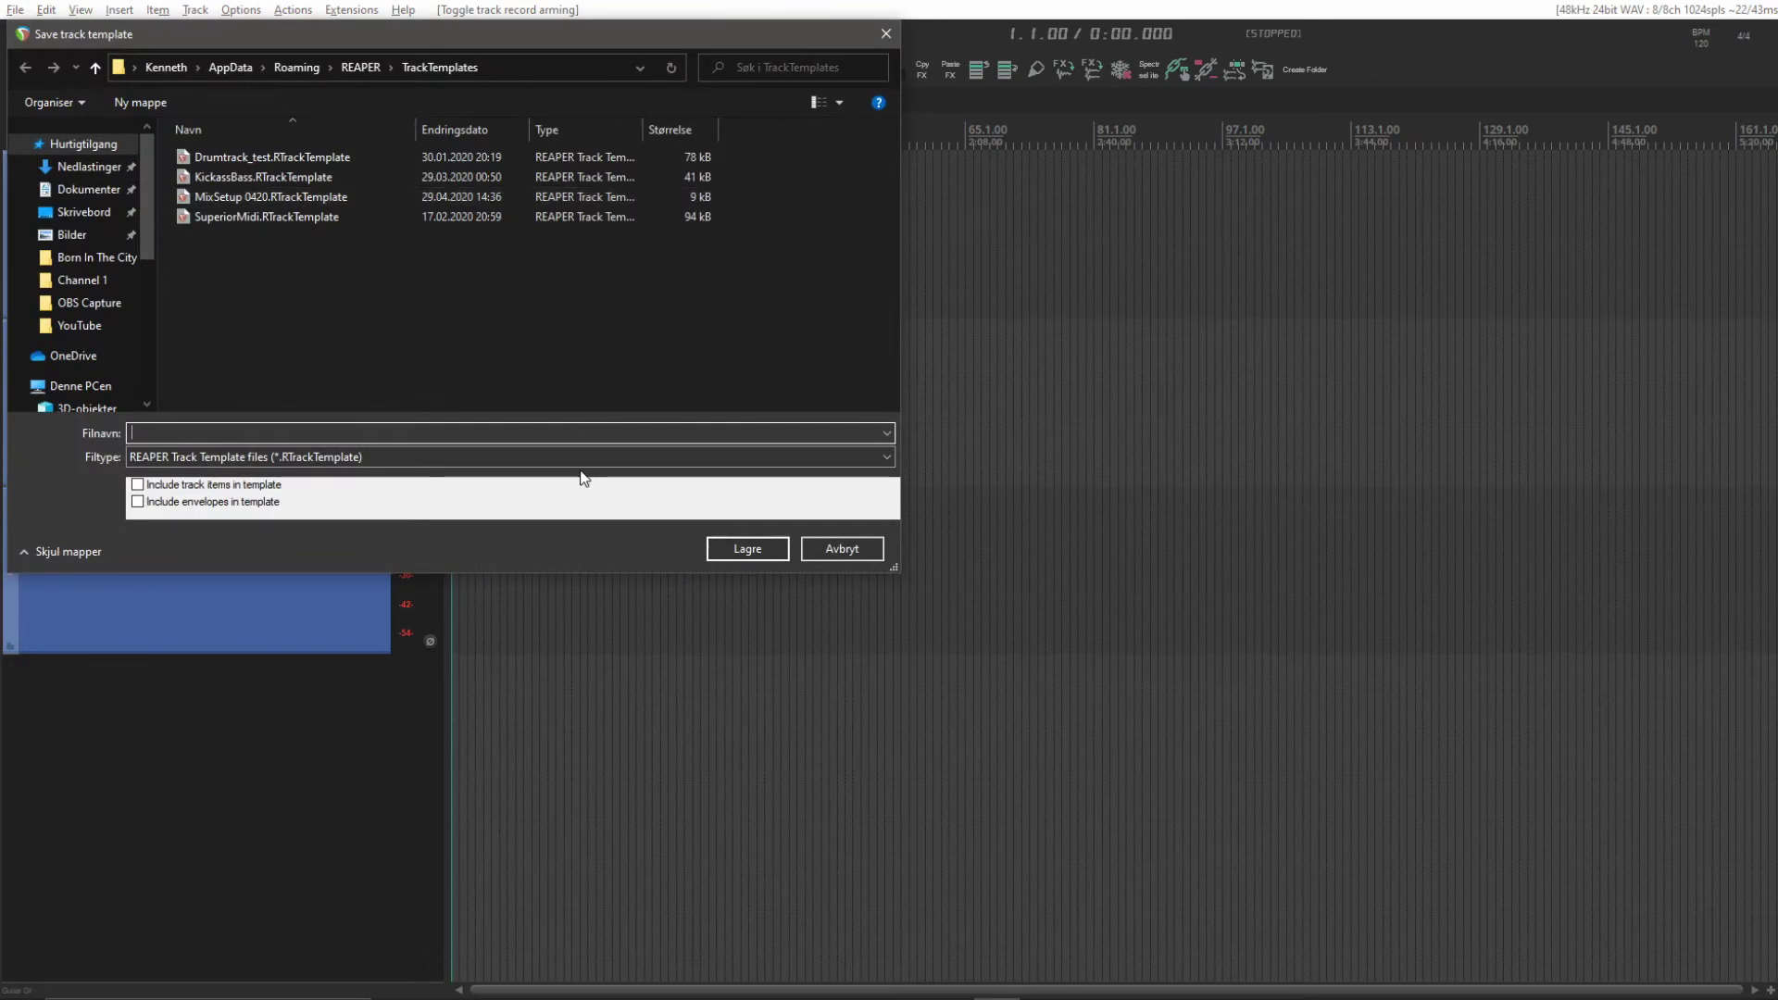
text(ElGit Recording)
Save the template, undo back to the Lead Vocal track, and add two tracks below it.
click(748, 549)
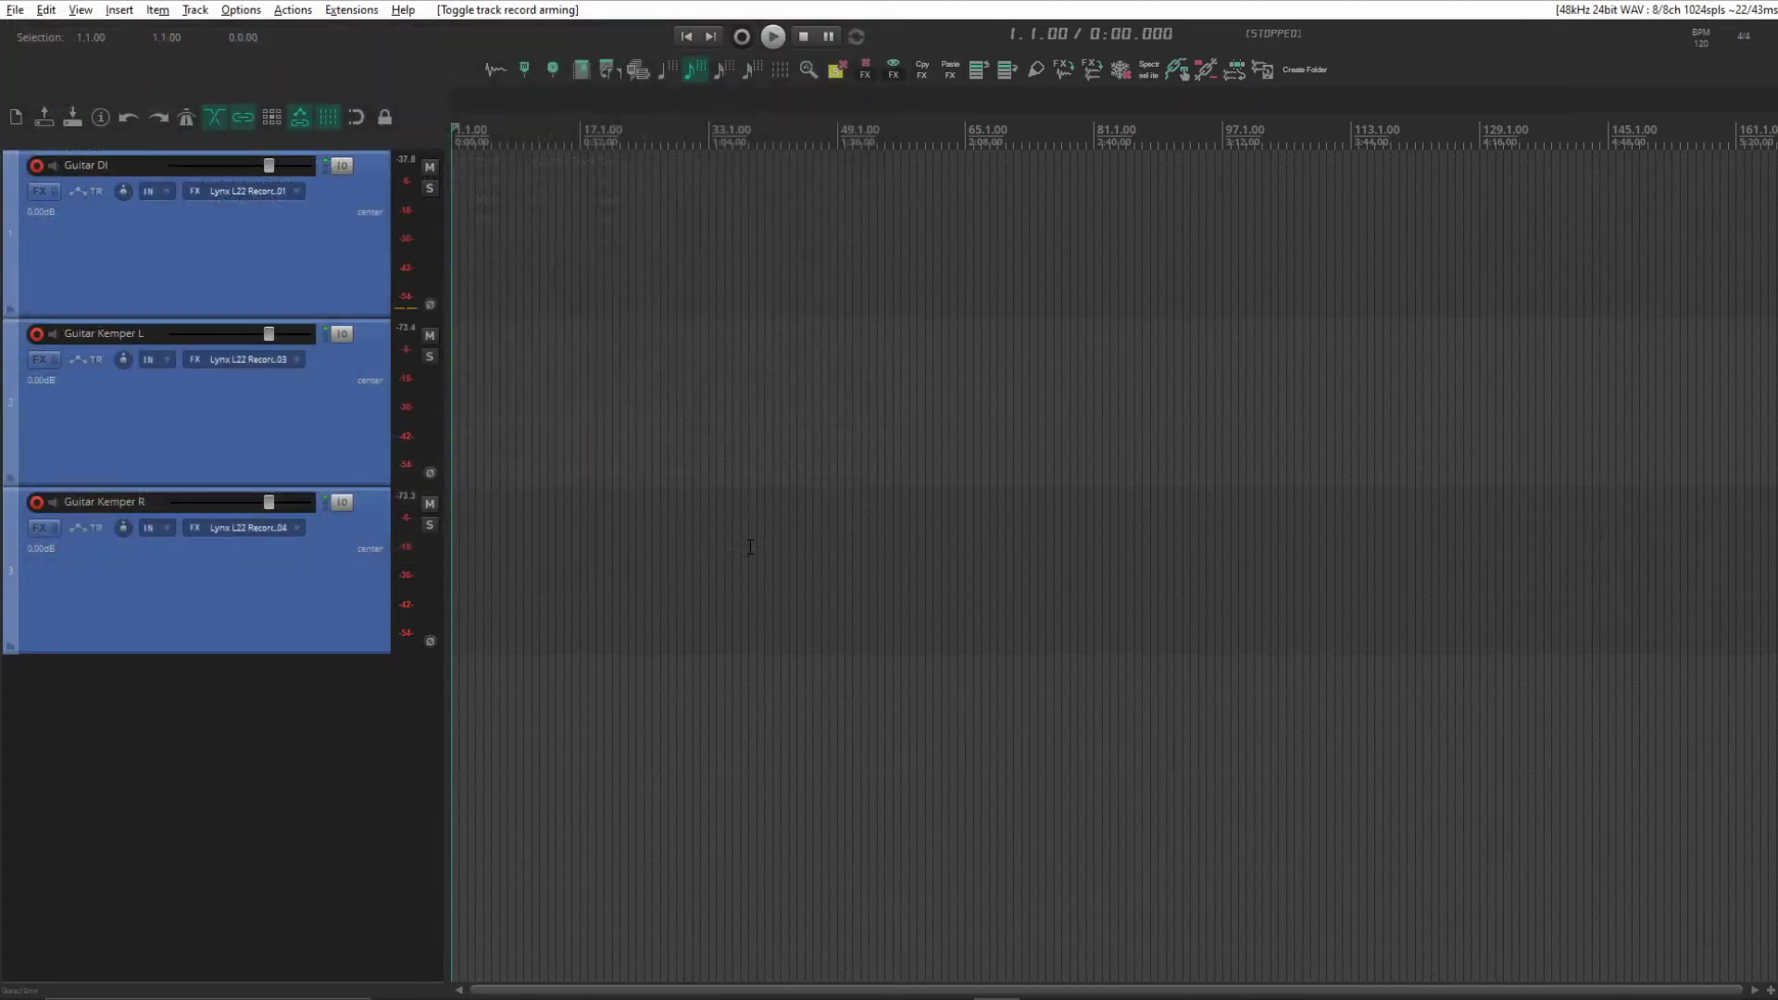
key(ctrl+z)
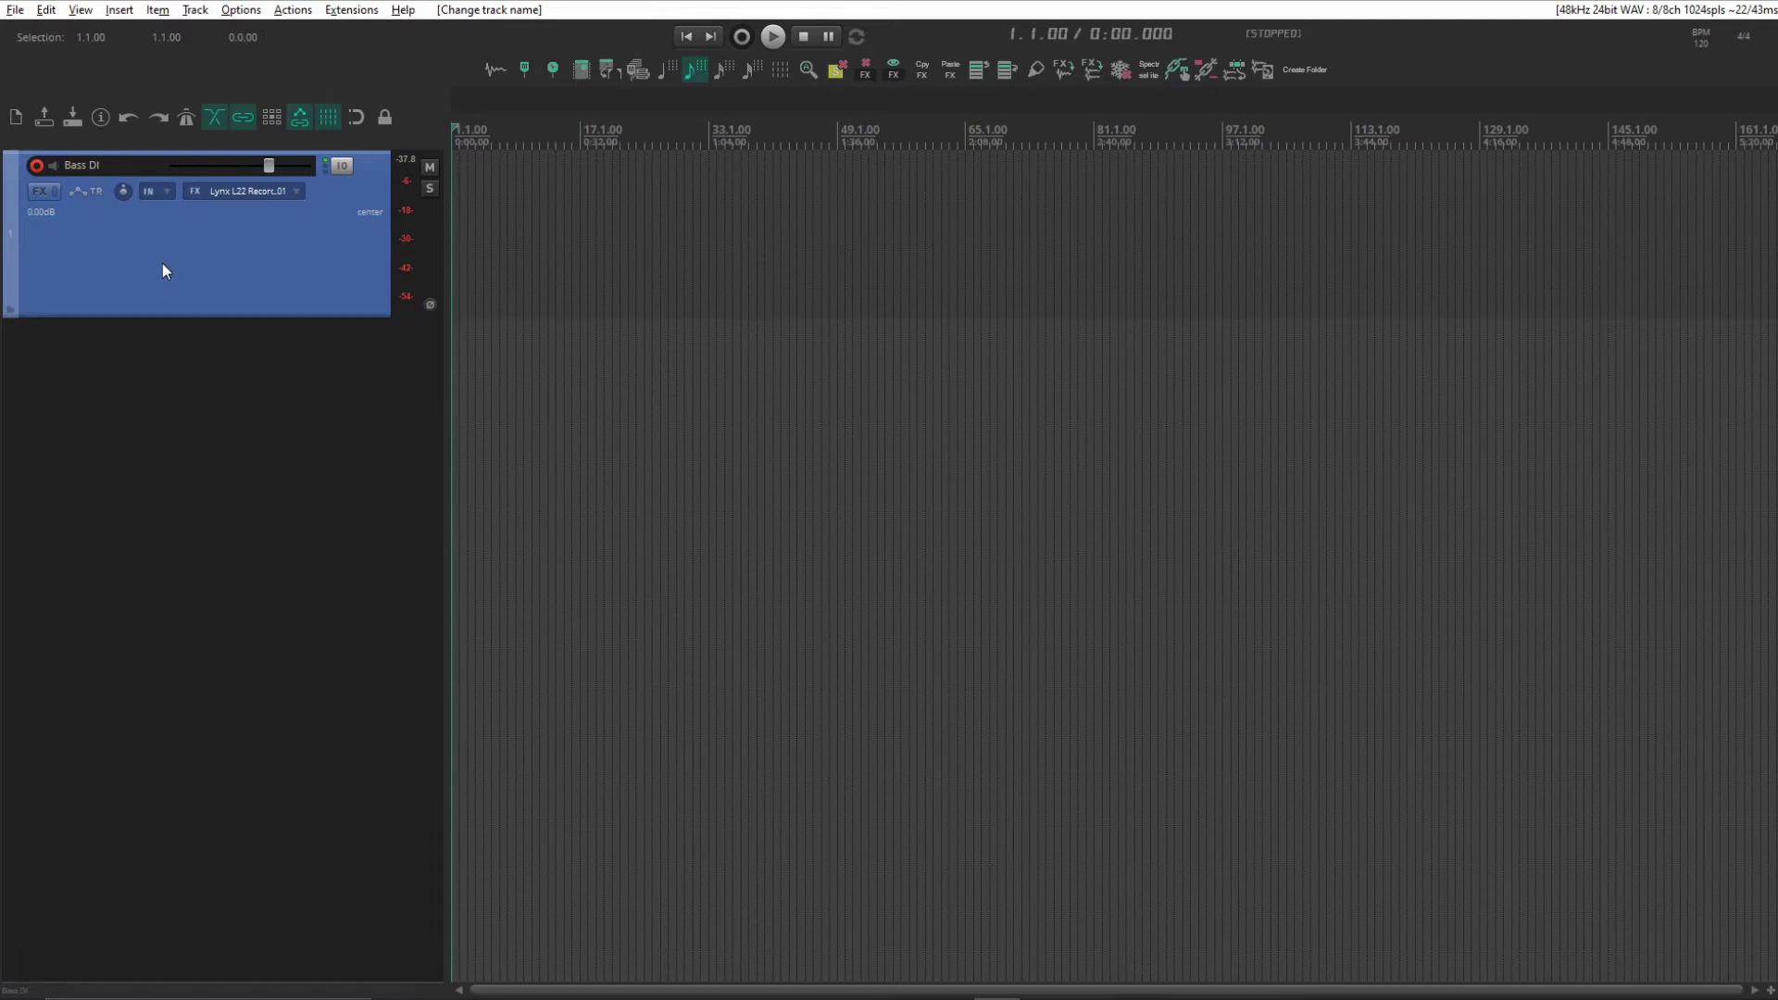
key(ctrl+z)
double_click(270, 422)
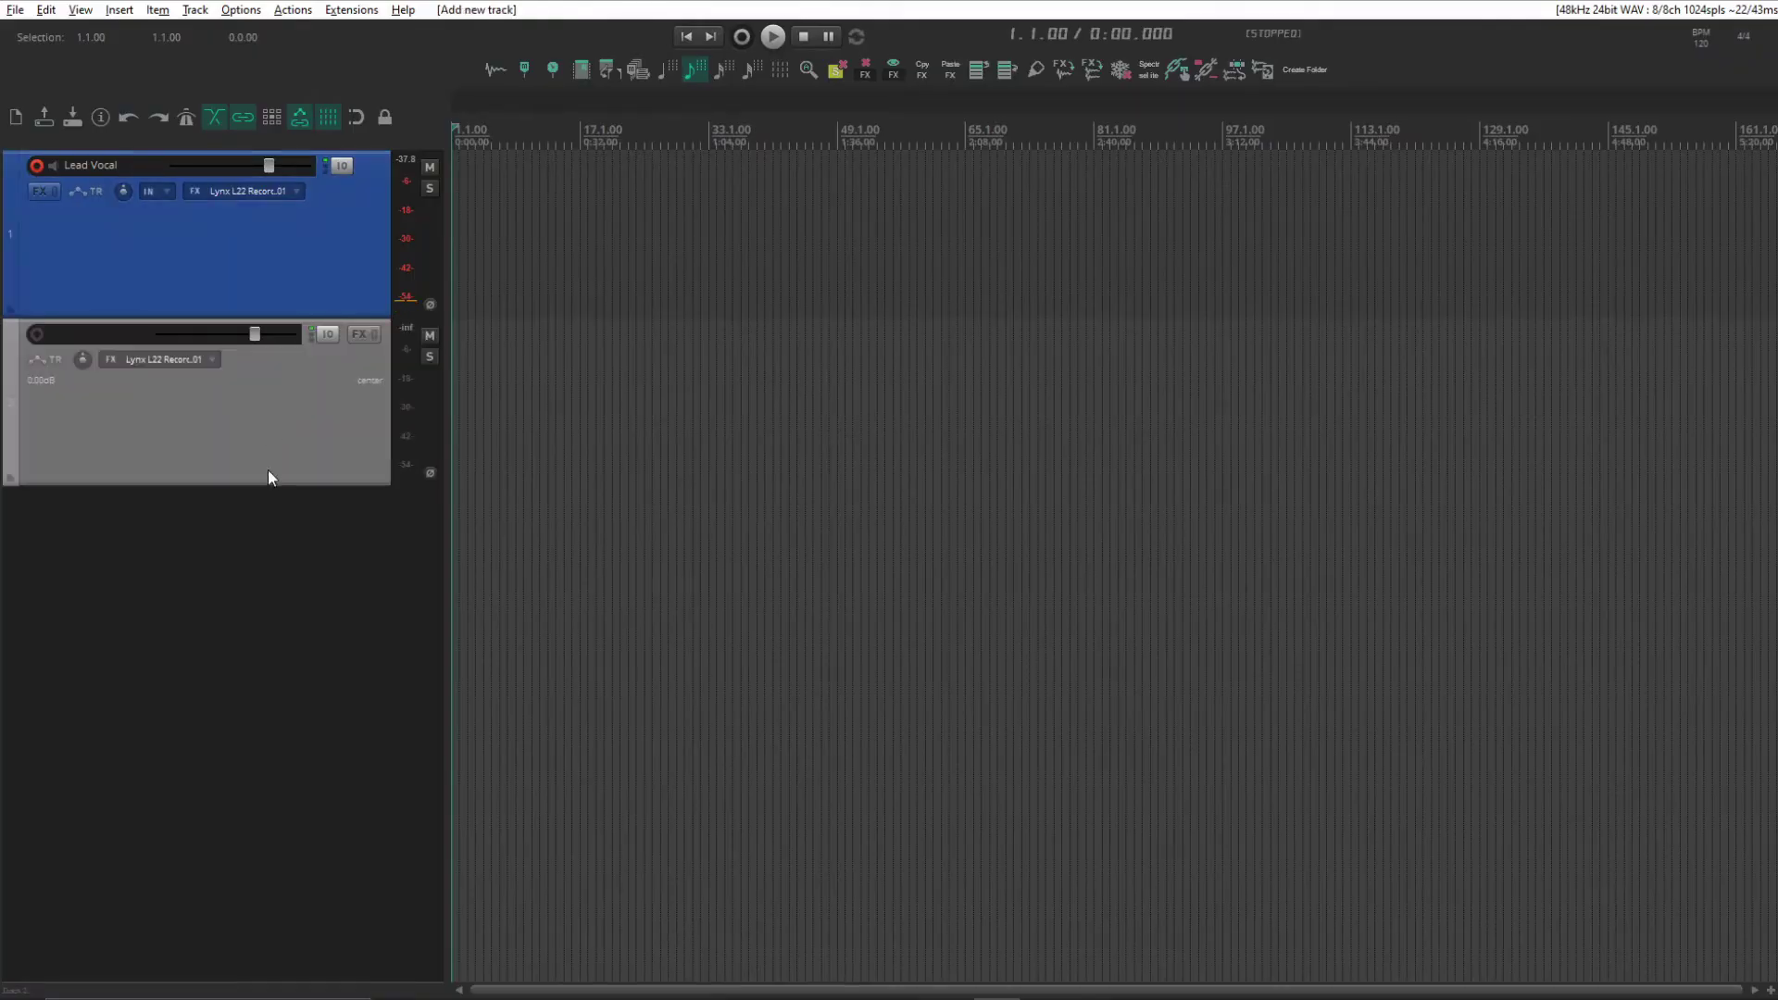
double_click(265, 571)
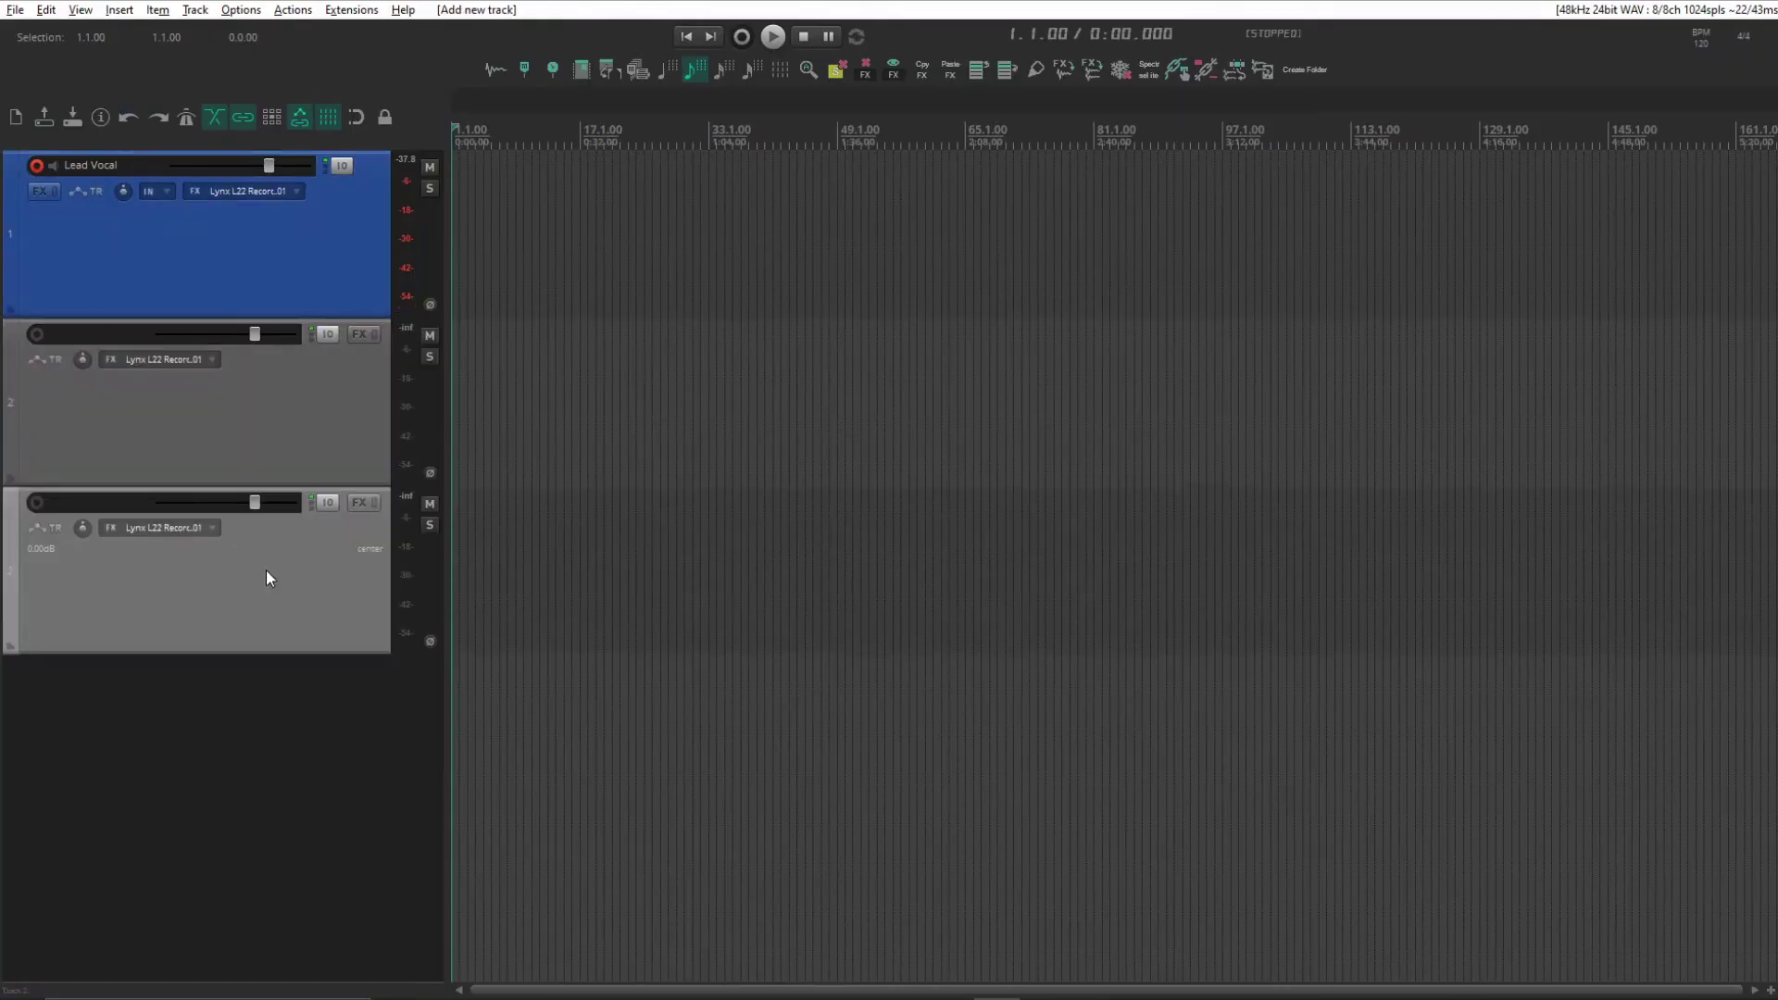
Name the two new tracks Reverb and Delay.
double_click(73, 335)
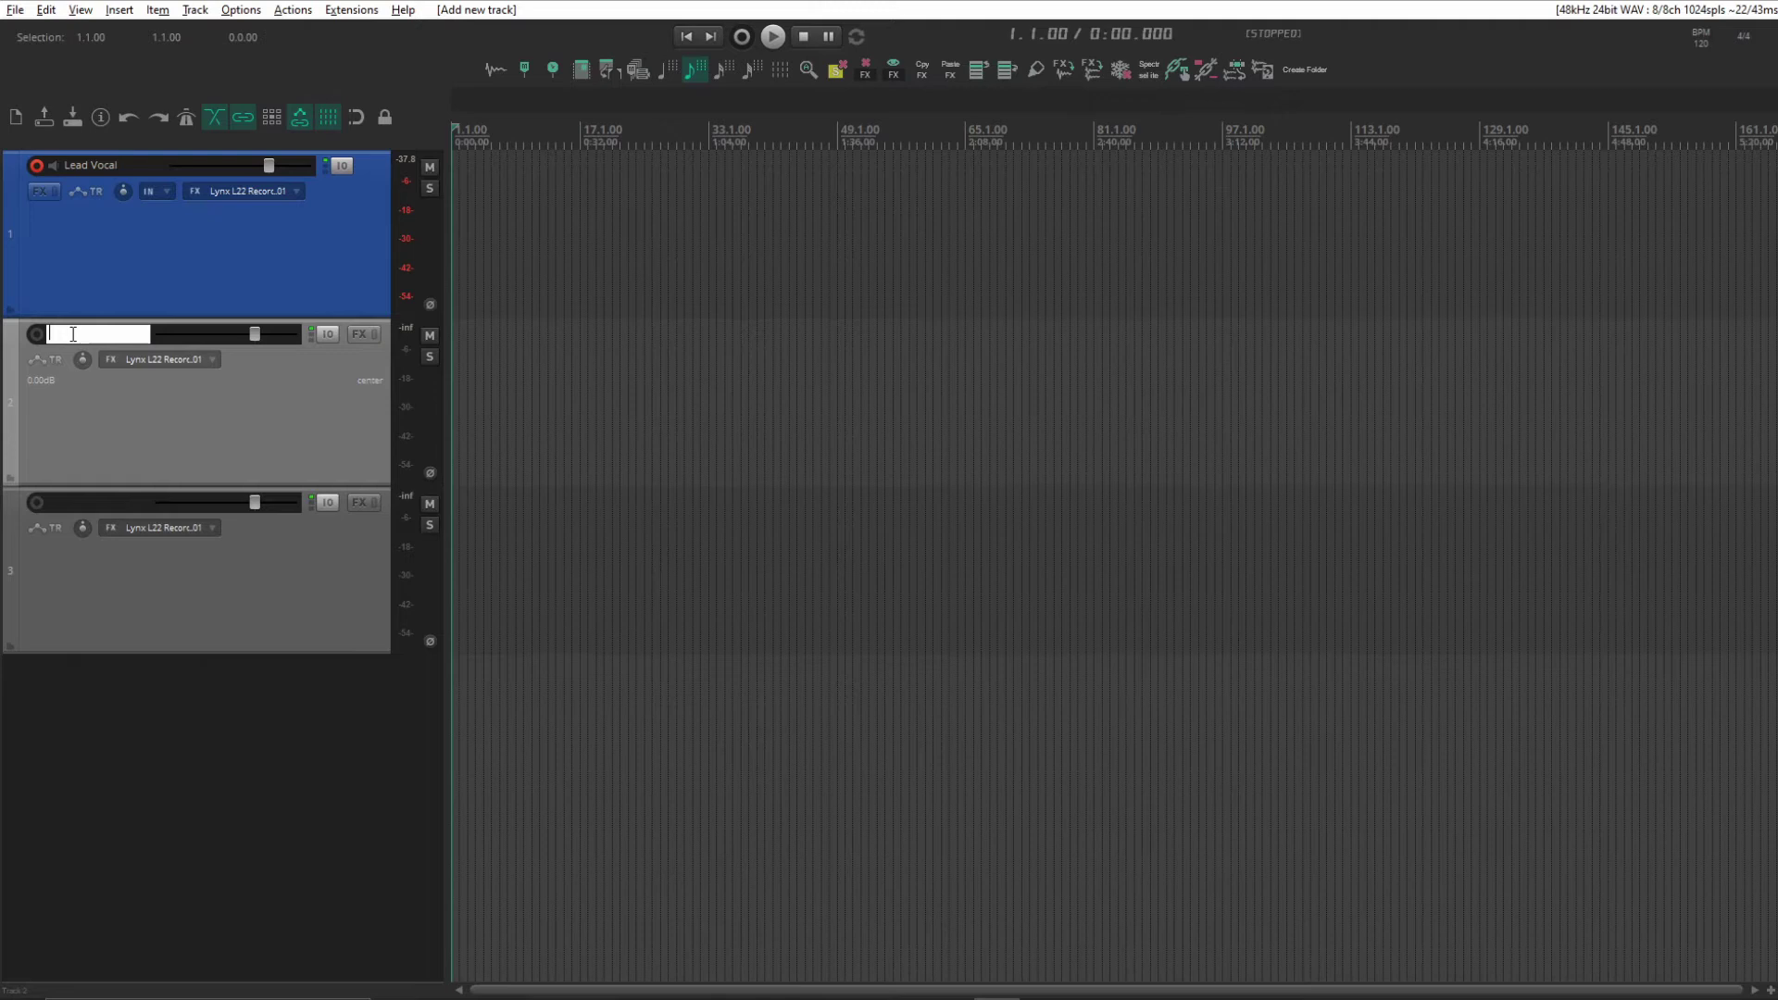
text(Reverb)
key(Tab)
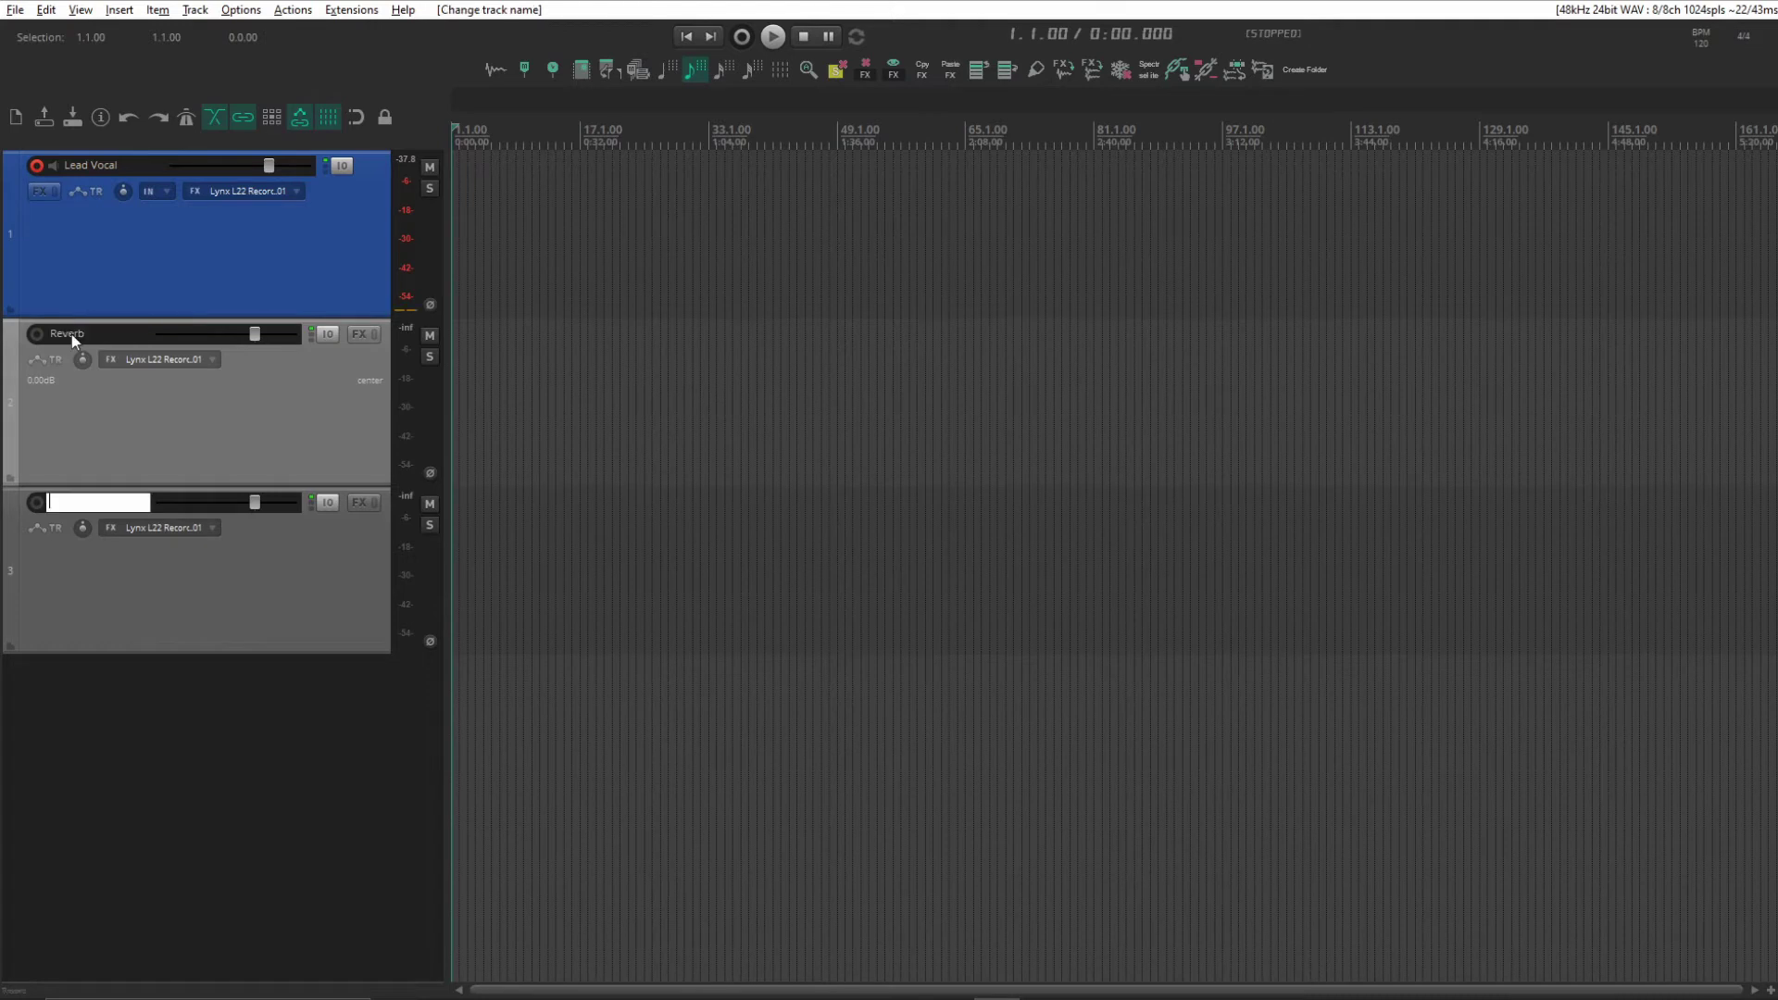
text(Delay)
key(Return)
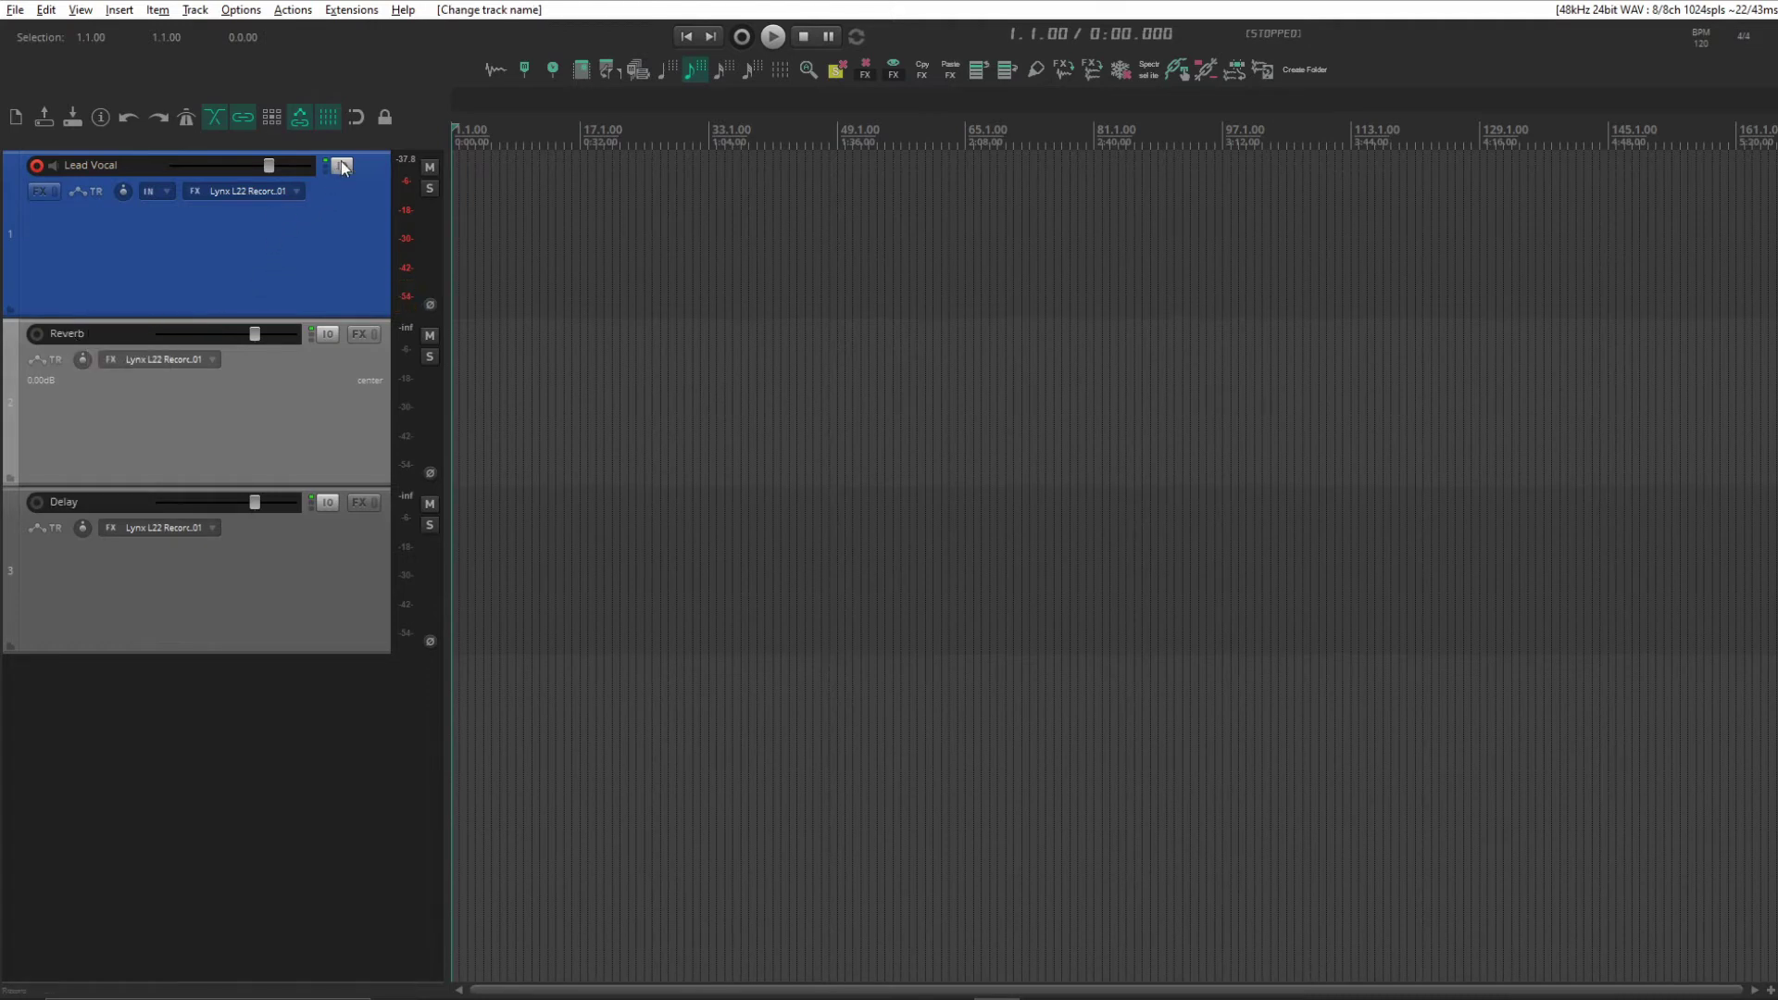
Create sends from Lead Vocal to the Reverb and Delay tracks.
drag(341, 165, 329, 334)
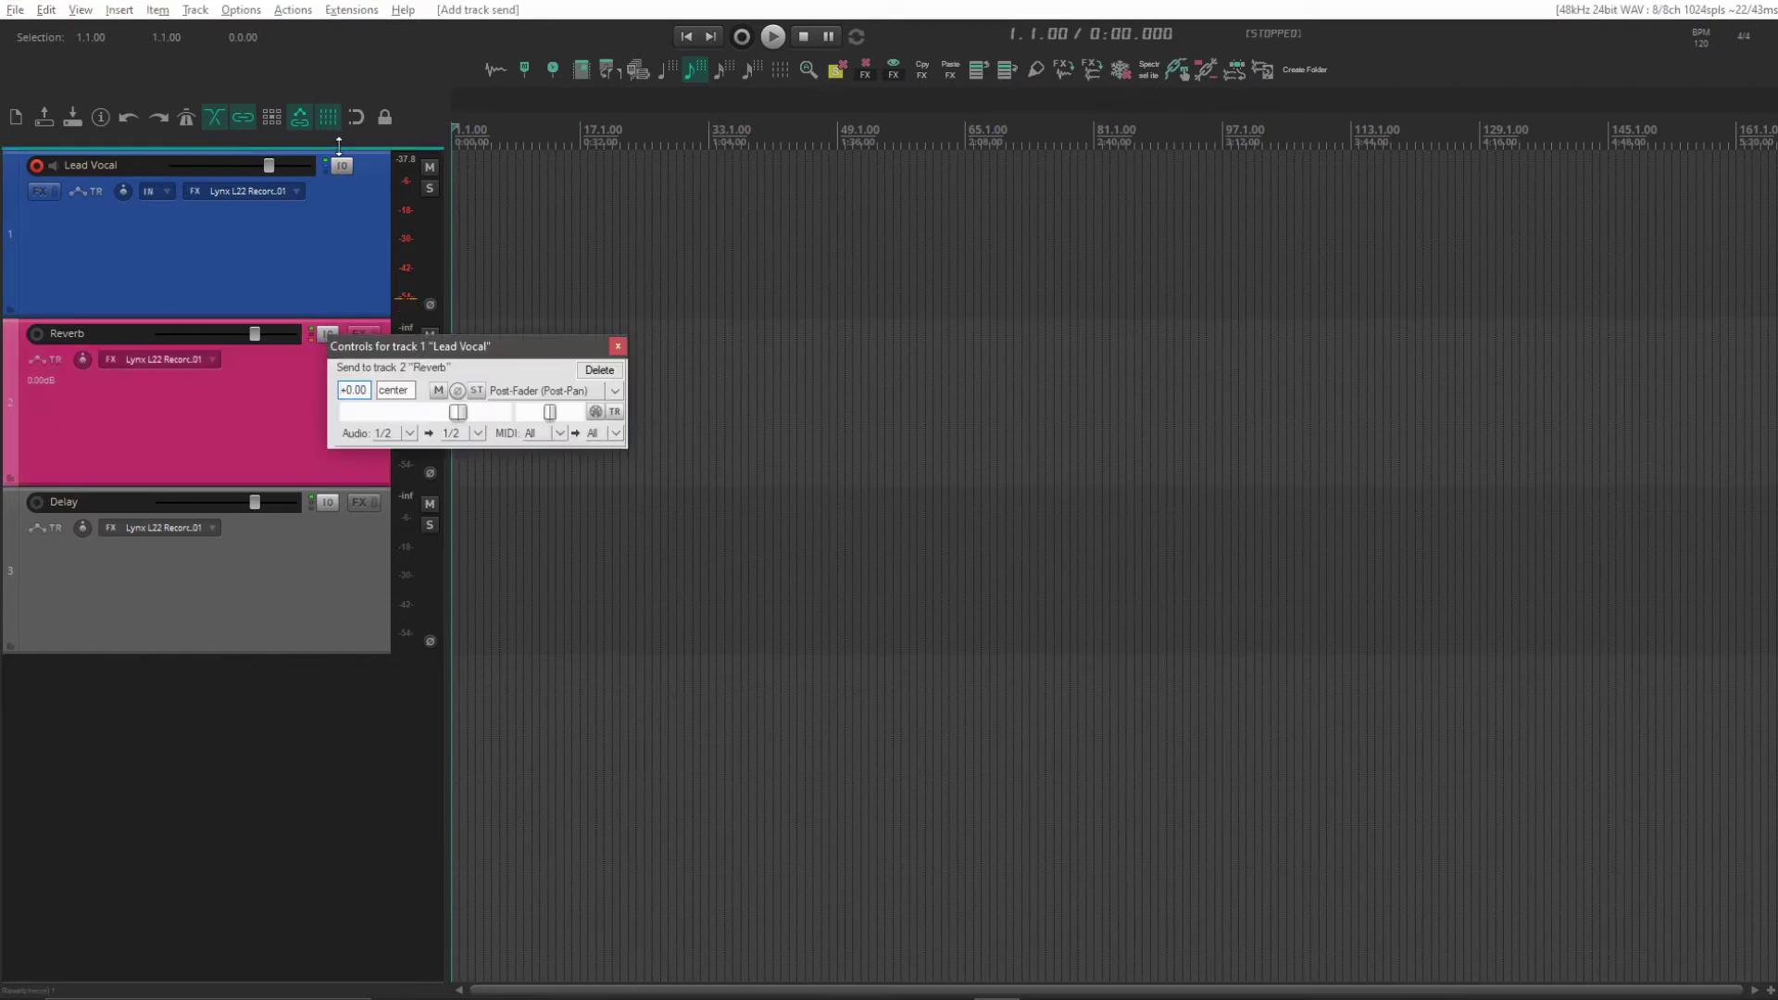
click(617, 347)
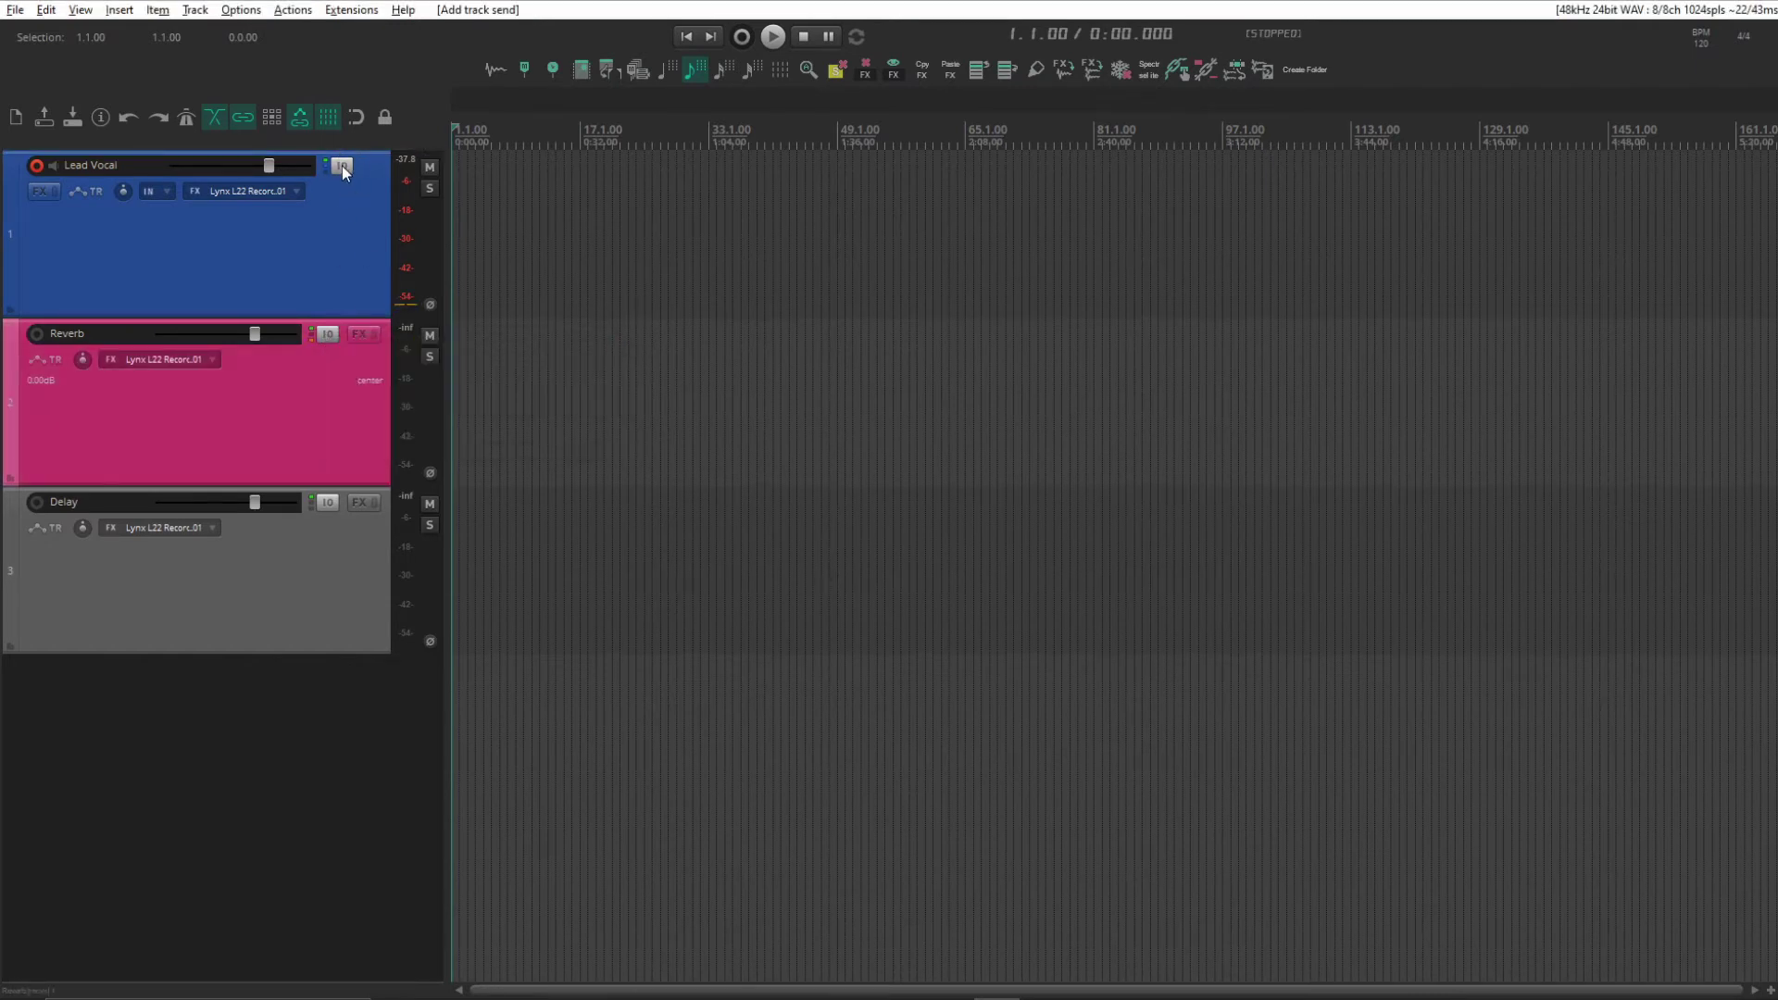
drag(349, 464, 321, 501)
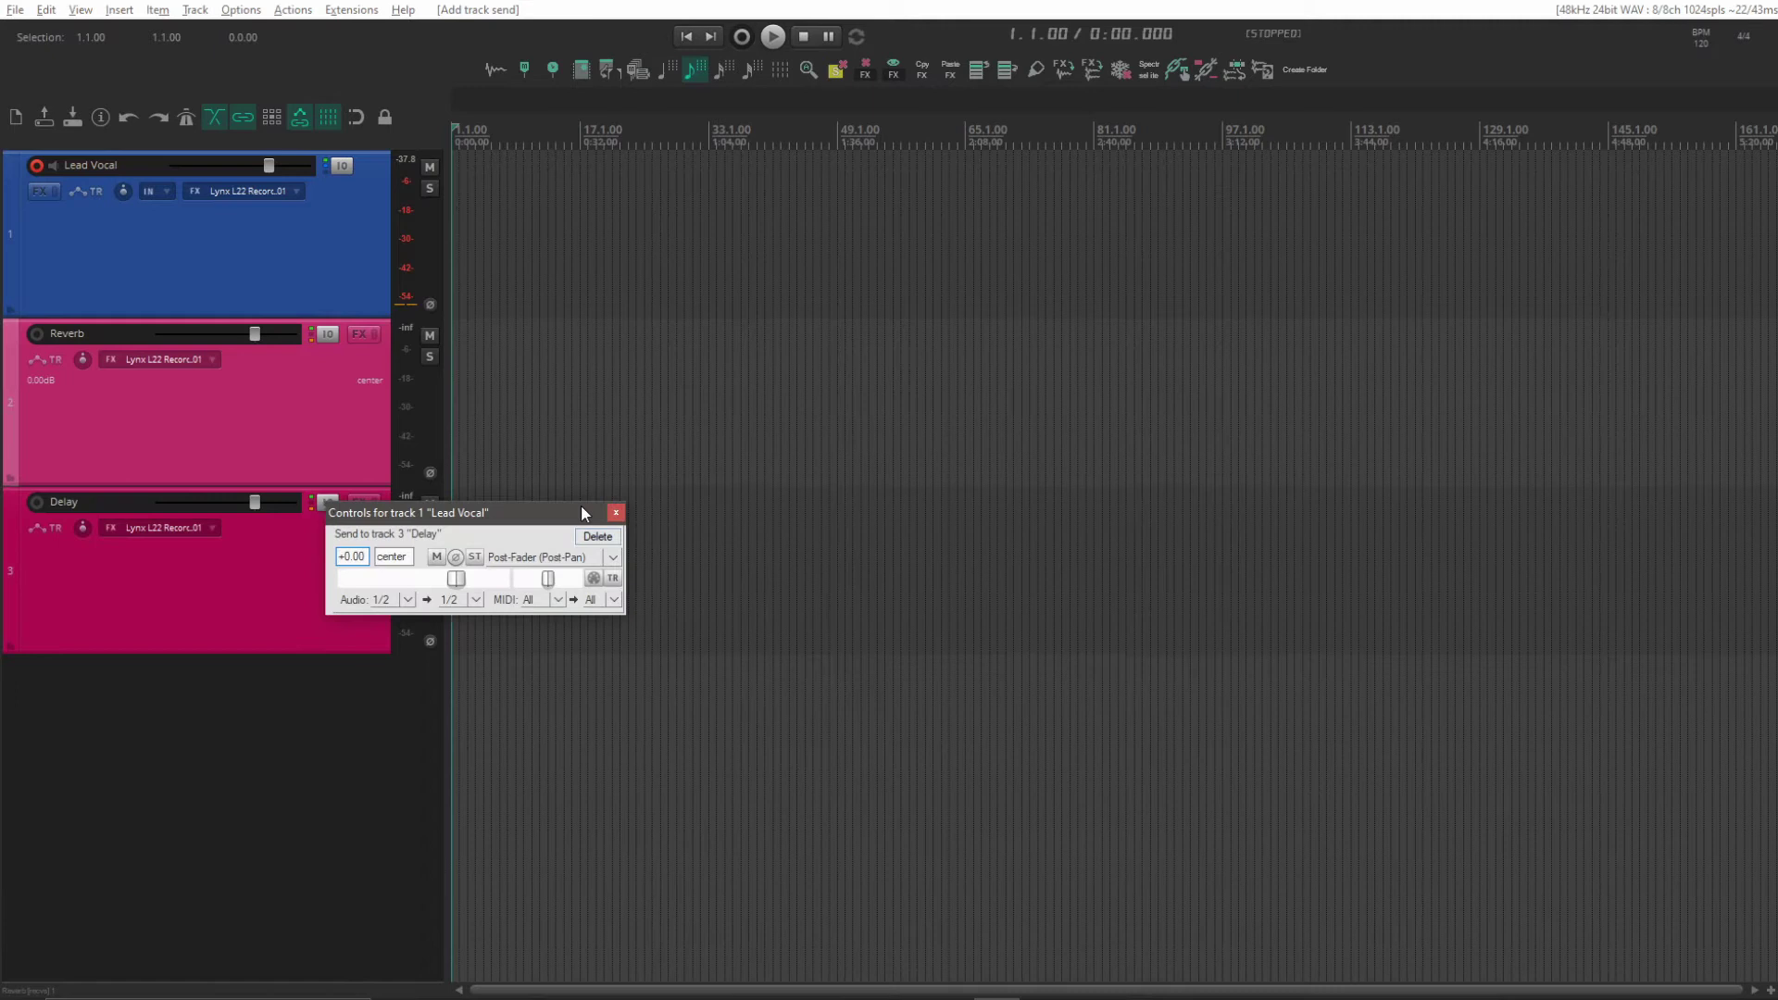
click(616, 512)
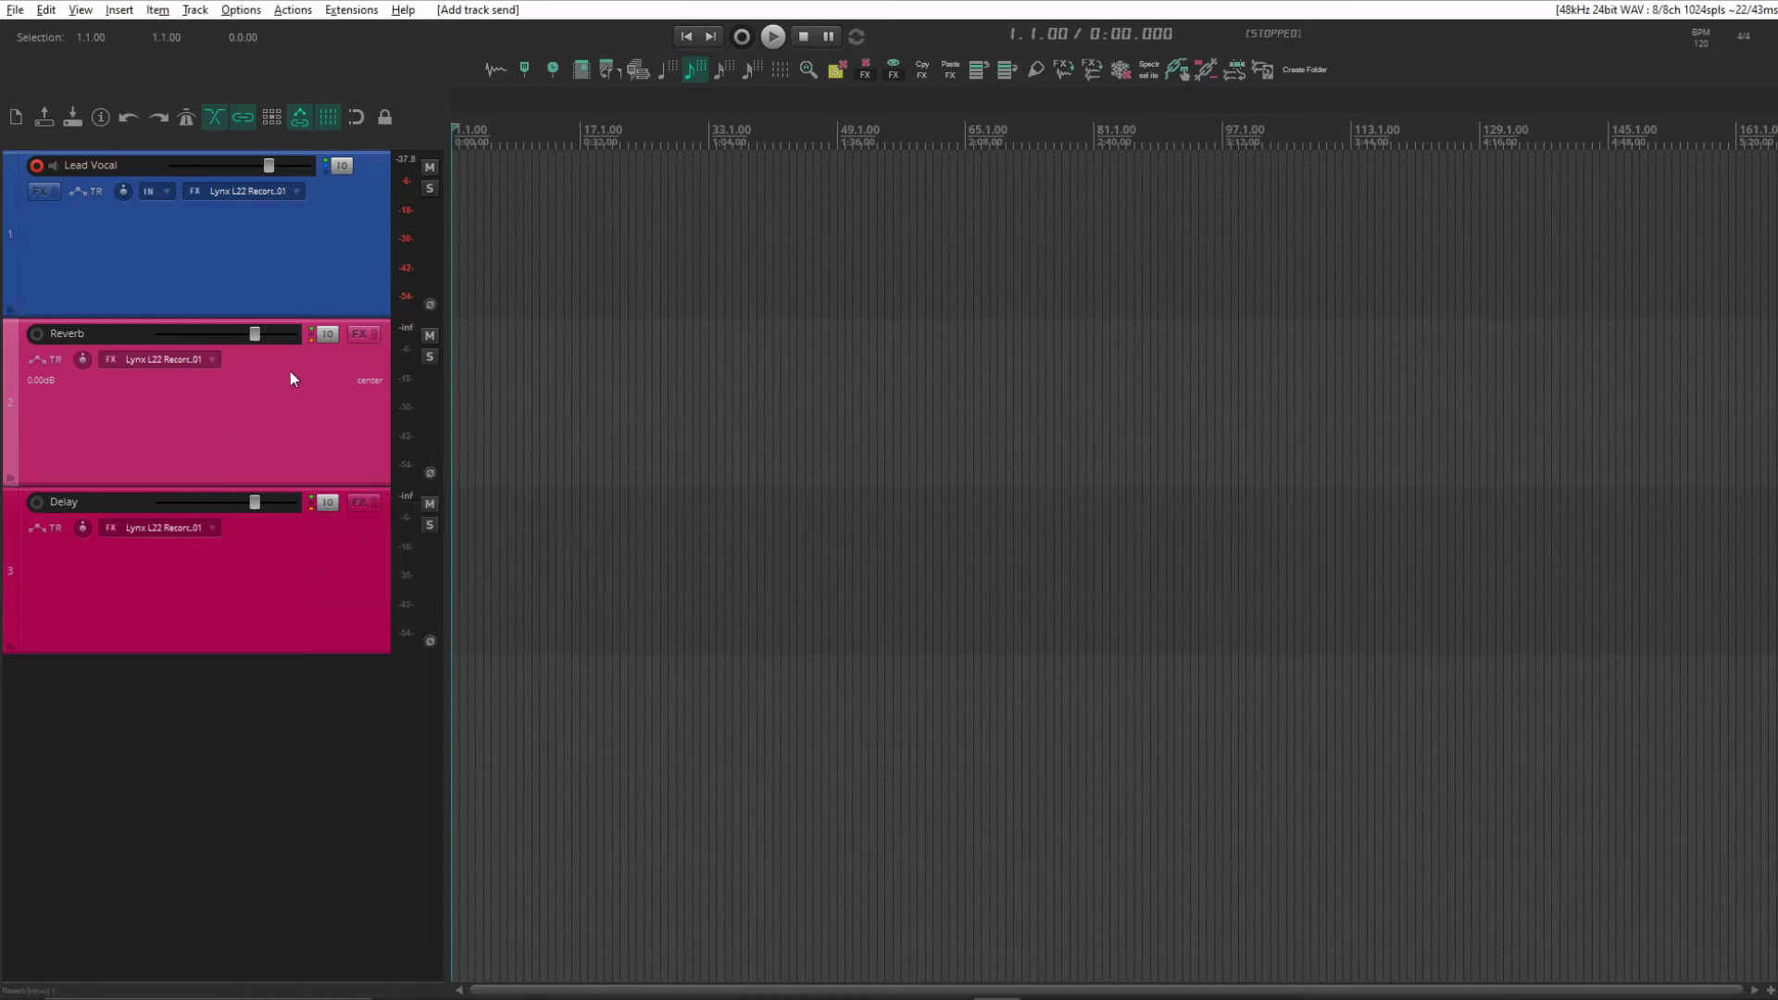
Lower the Reverb and Delay send volumes in Lead Vocal's routing window, then close it.
click(342, 166)
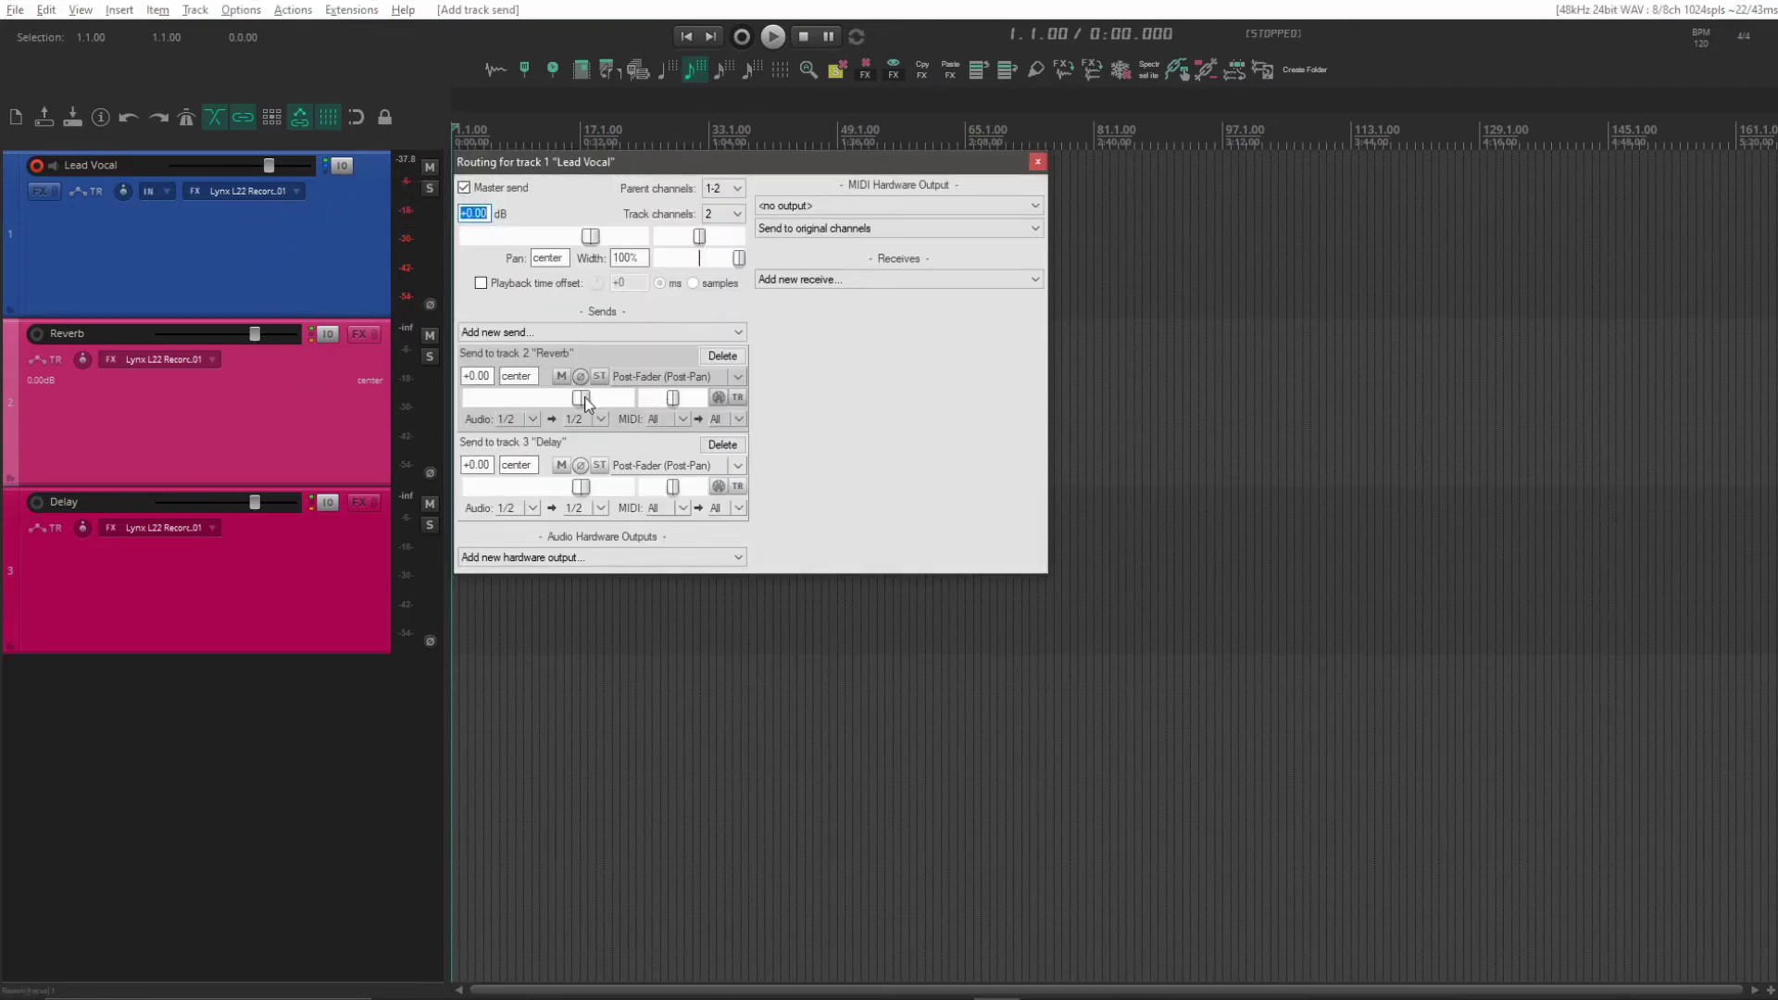
drag(581, 399, 540, 398)
drag(540, 404, 537, 404)
drag(581, 488, 544, 498)
drag(544, 493, 536, 495)
click(277, 592)
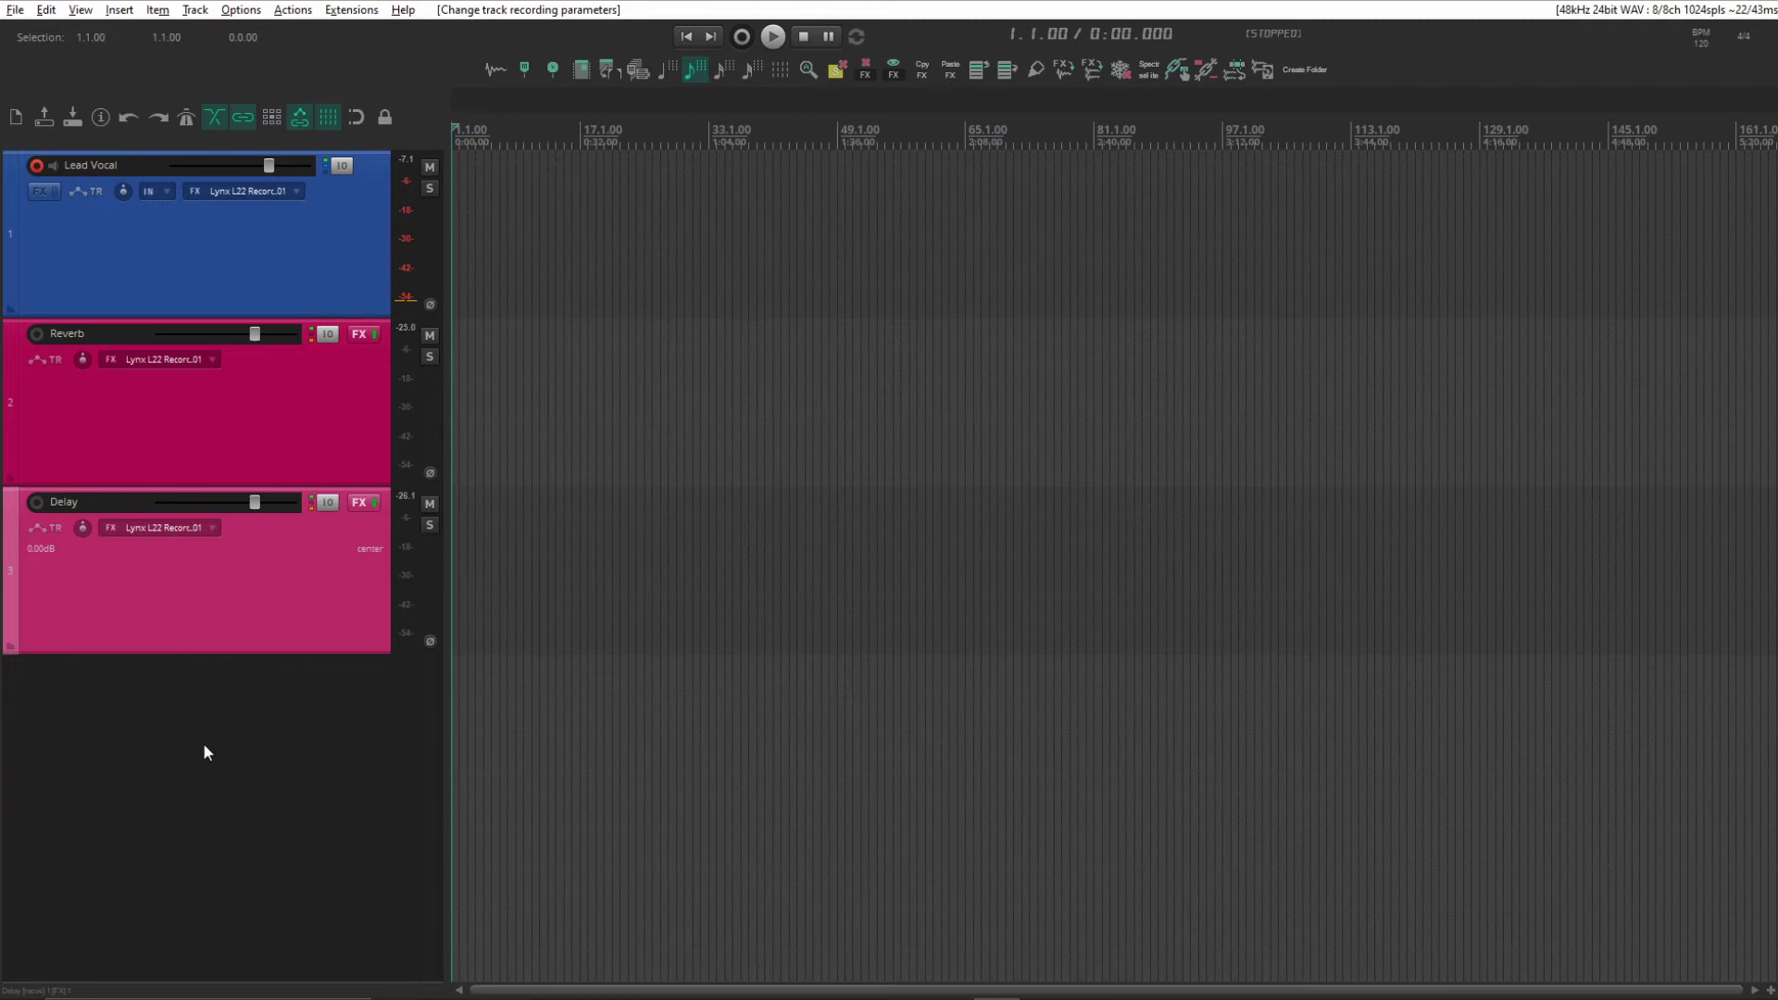
Deselect all tracks so none remain selected.
shift+click(118, 228)
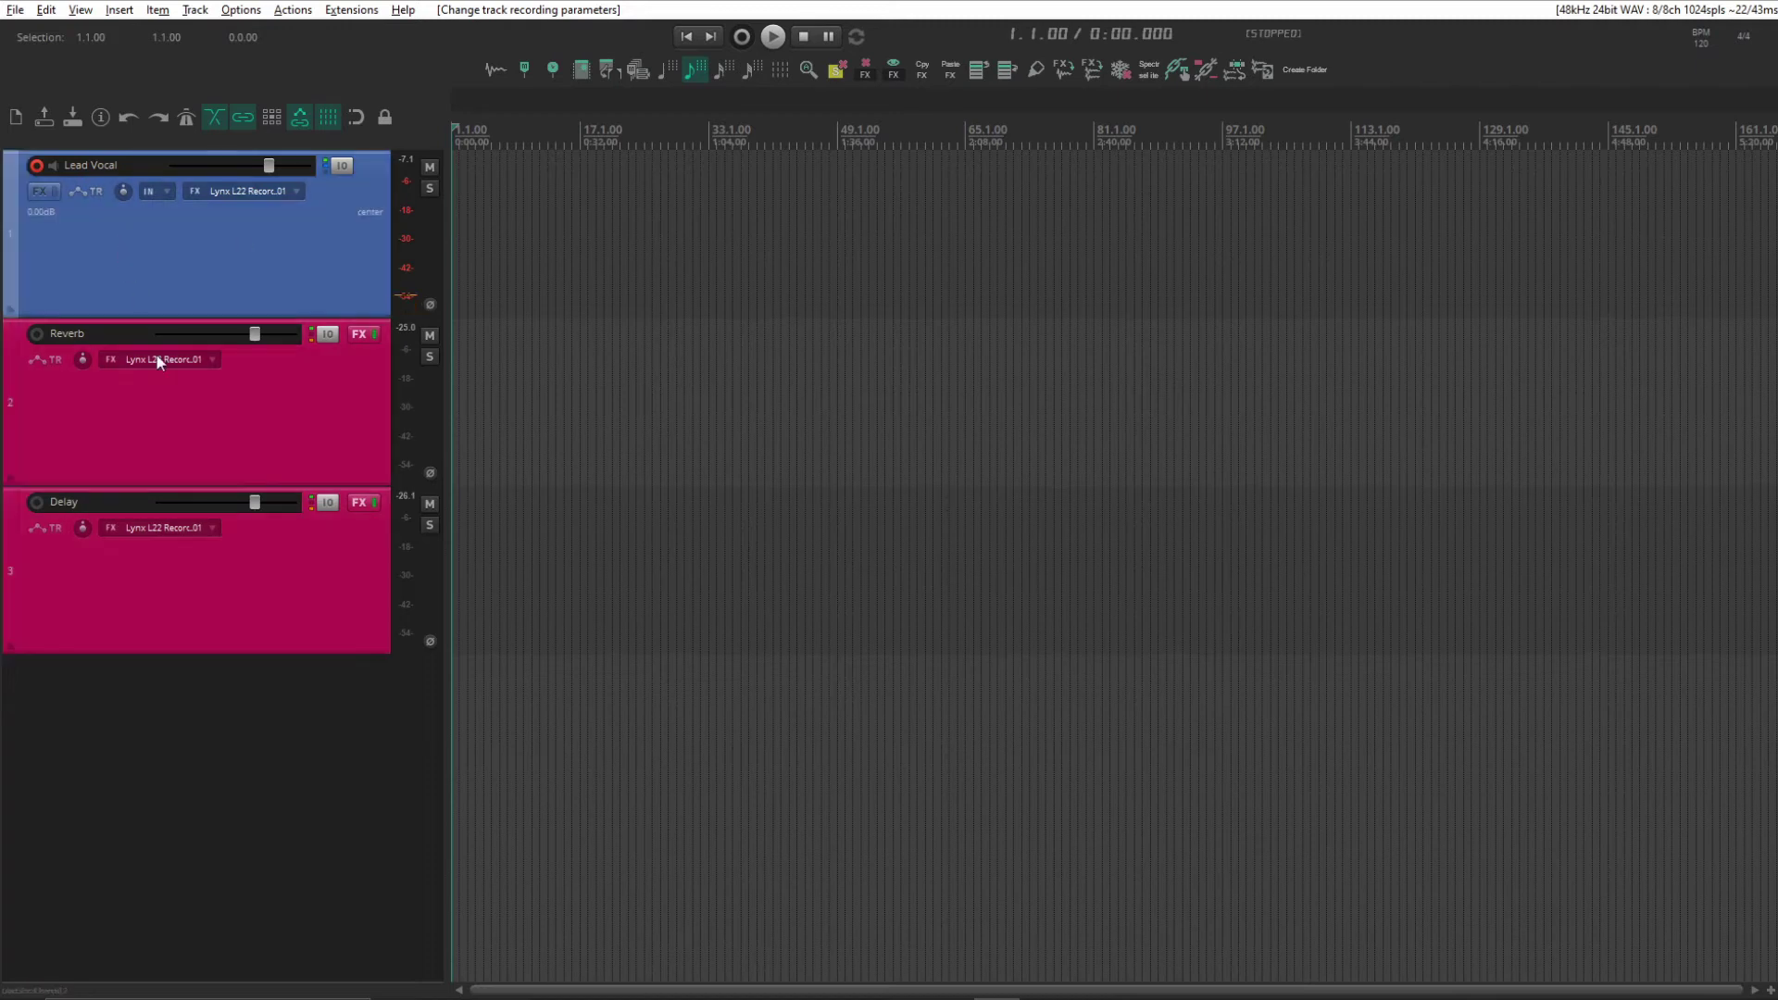
click(193, 570)
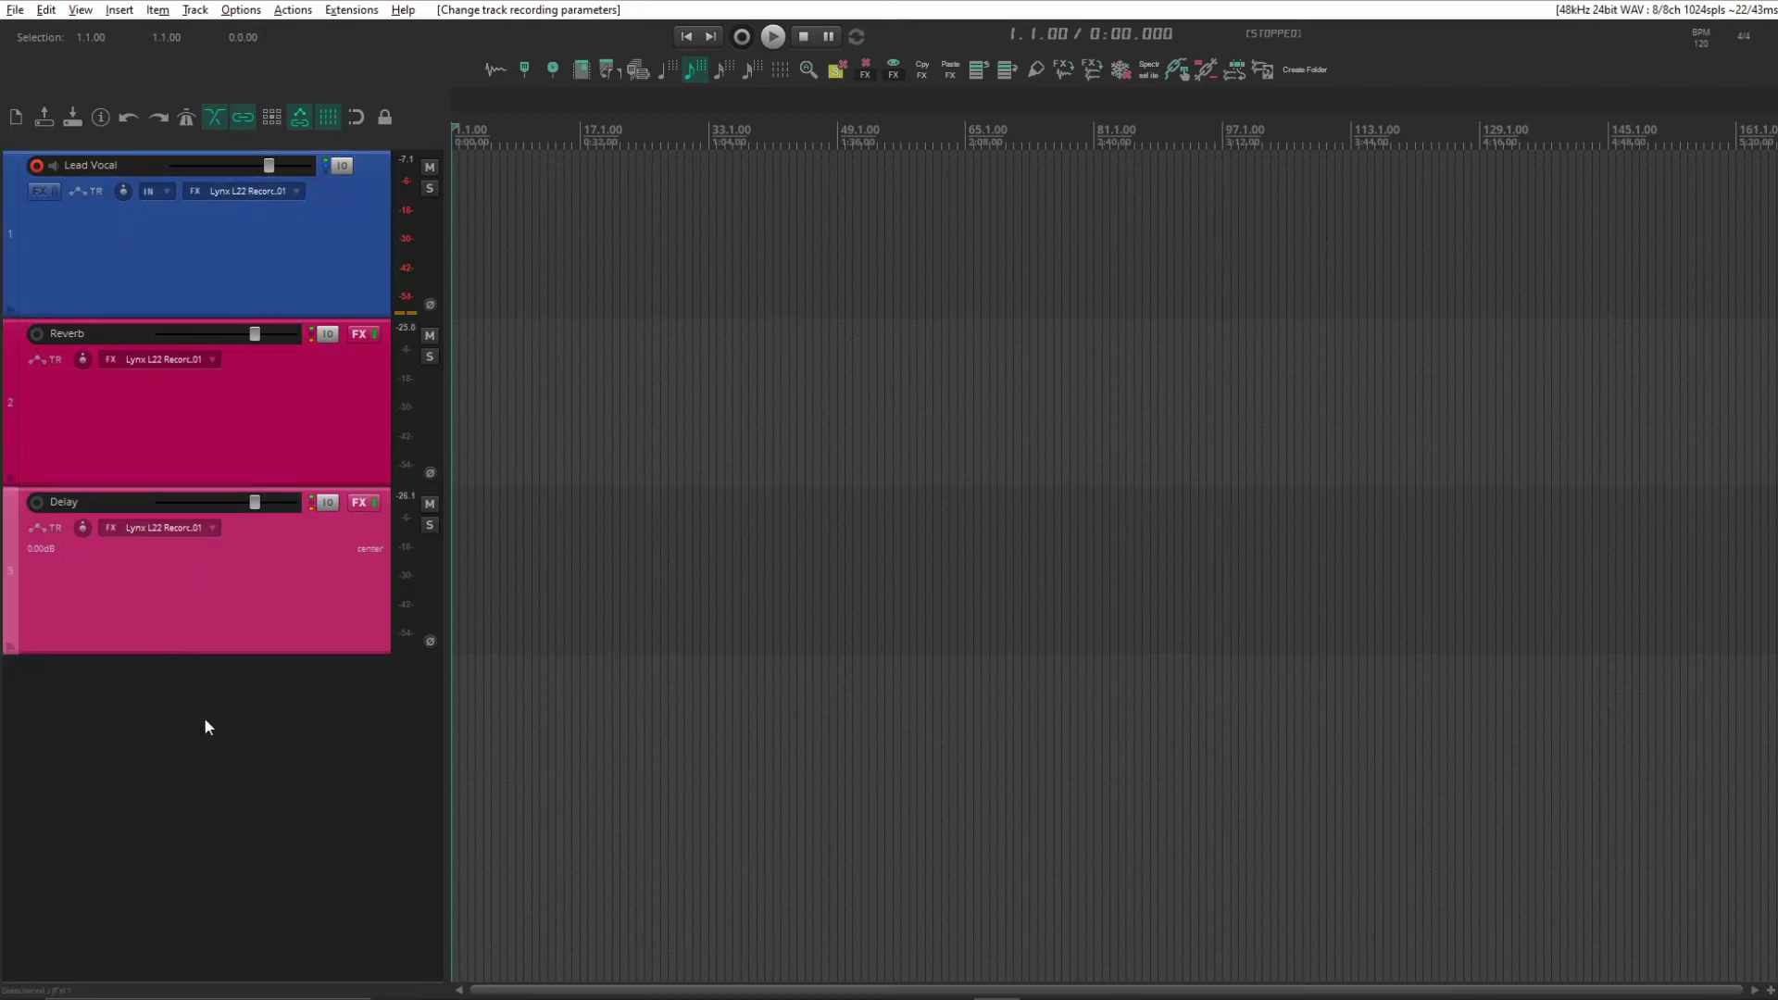
click(246, 785)
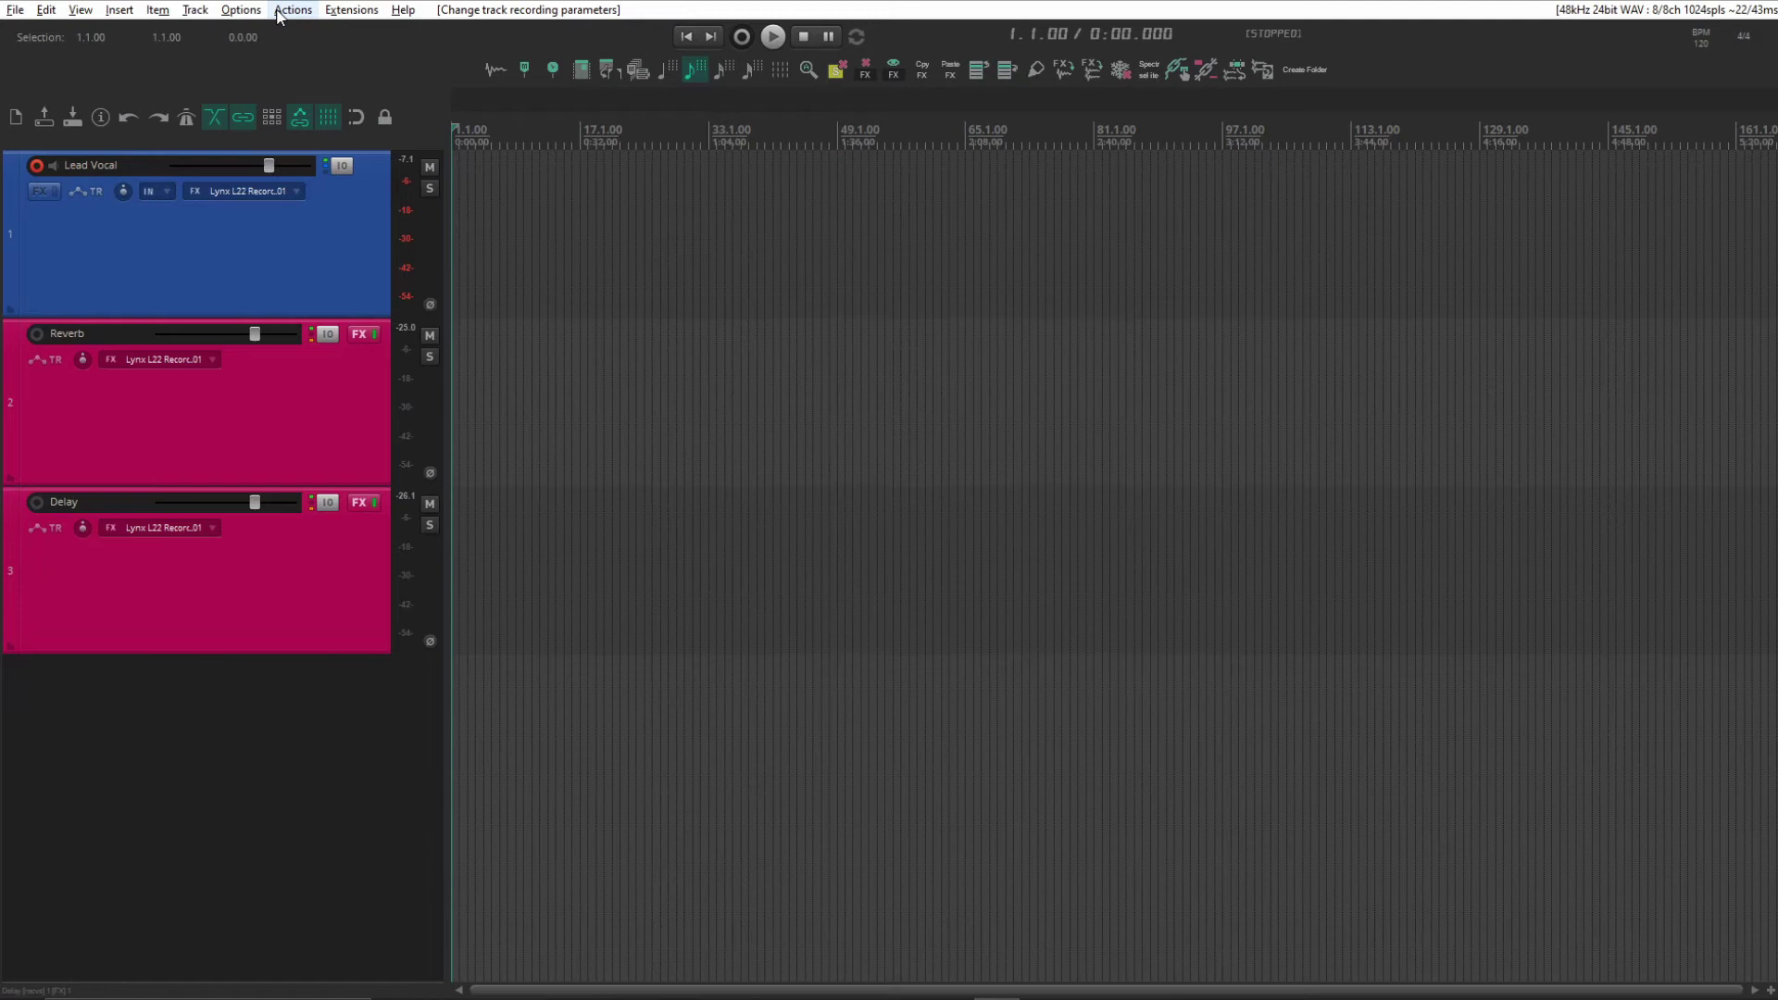
Open the SWS Resources window from Extensions and move it off the track list.
click(333, 13)
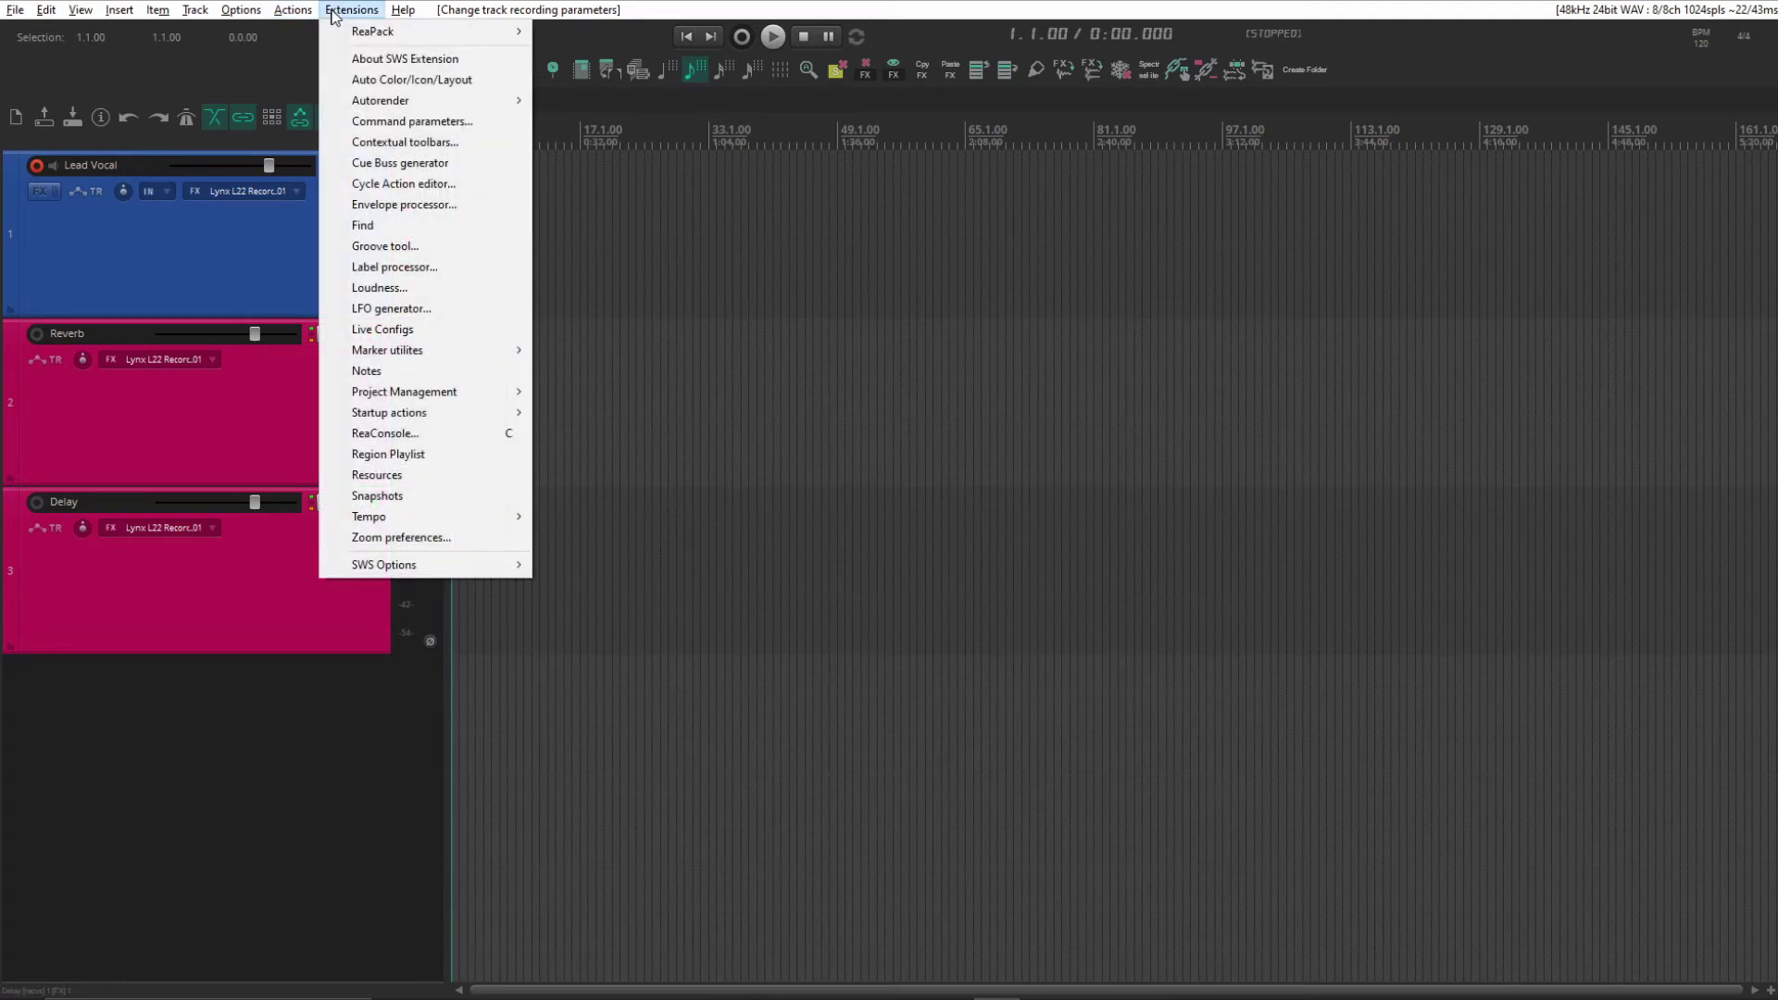
click(429, 479)
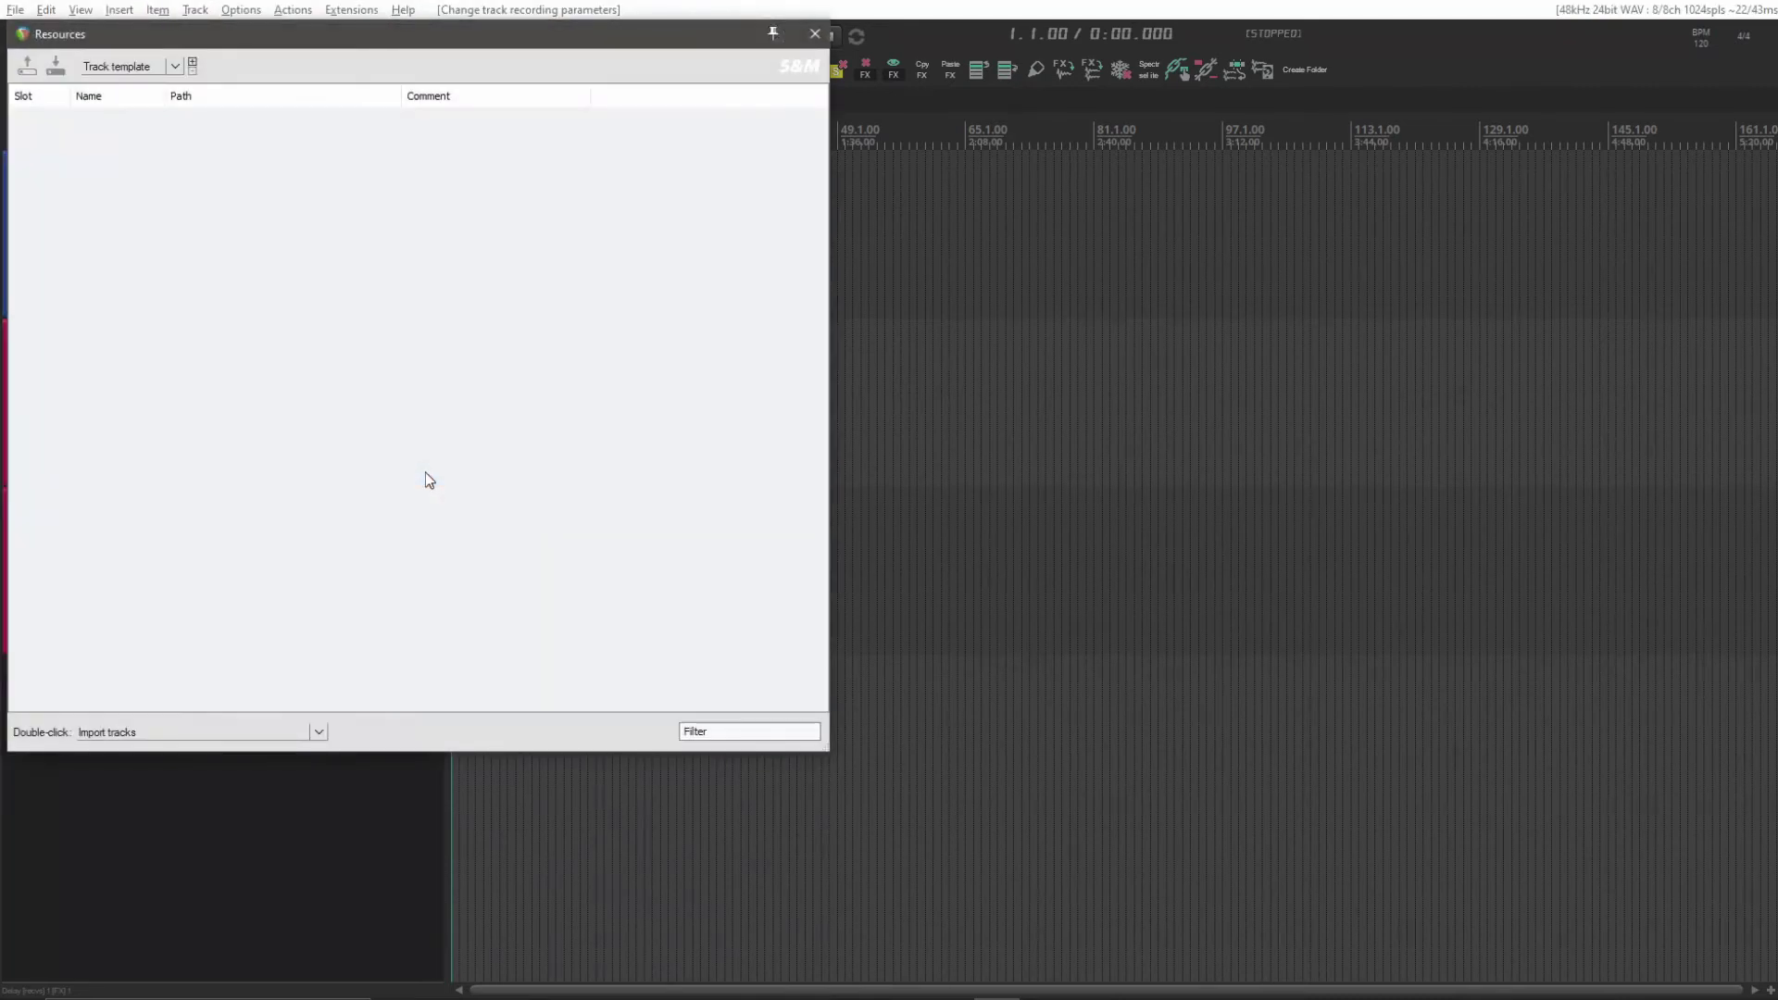
drag(342, 37, 761, 92)
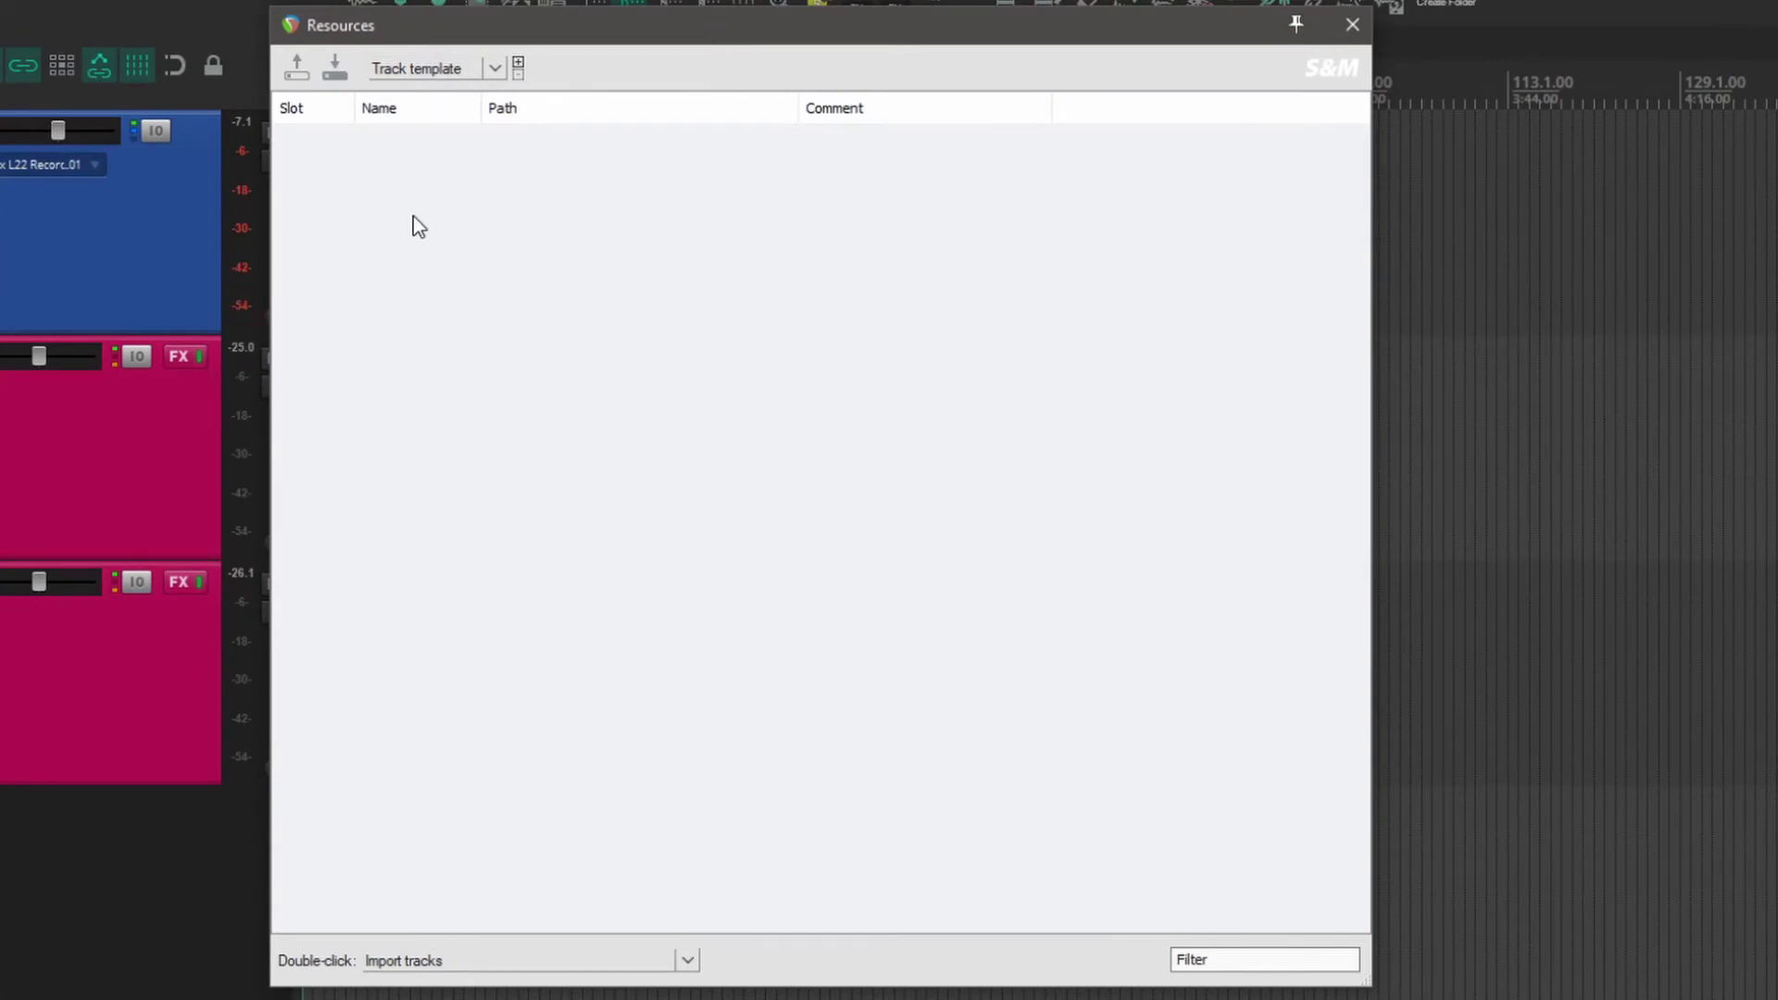
Add four empty slots to the track template list.
right_click(330, 198)
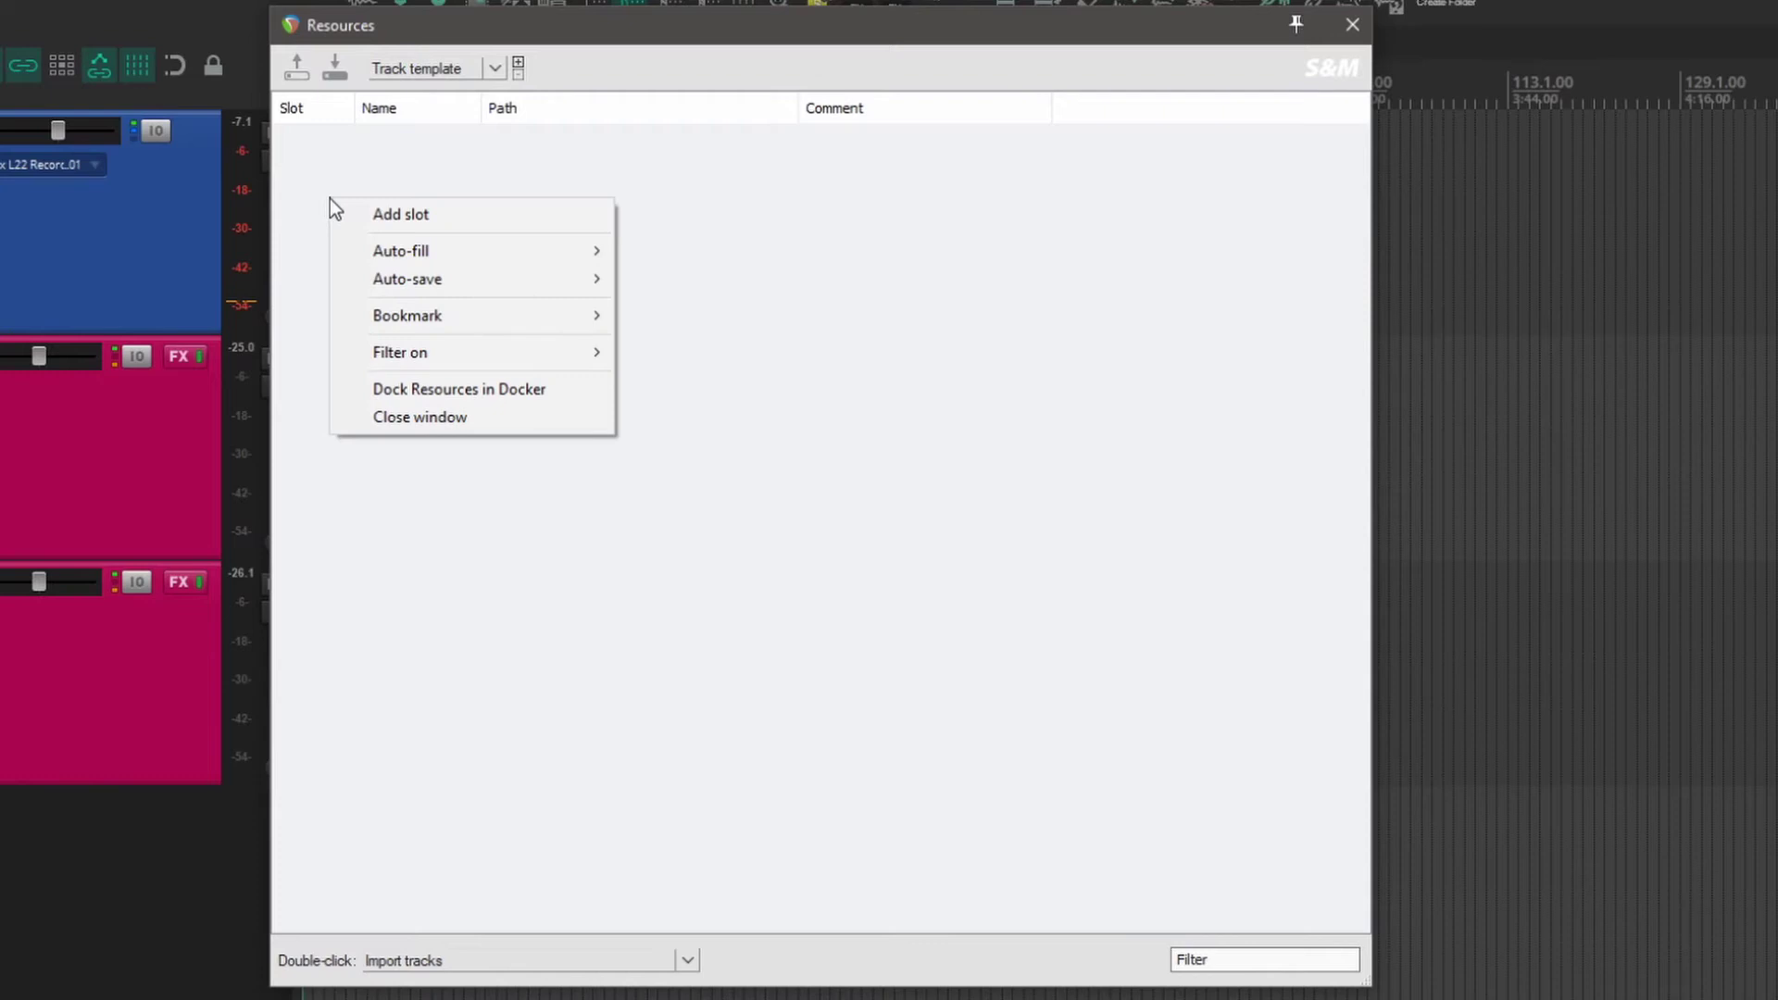
click(343, 218)
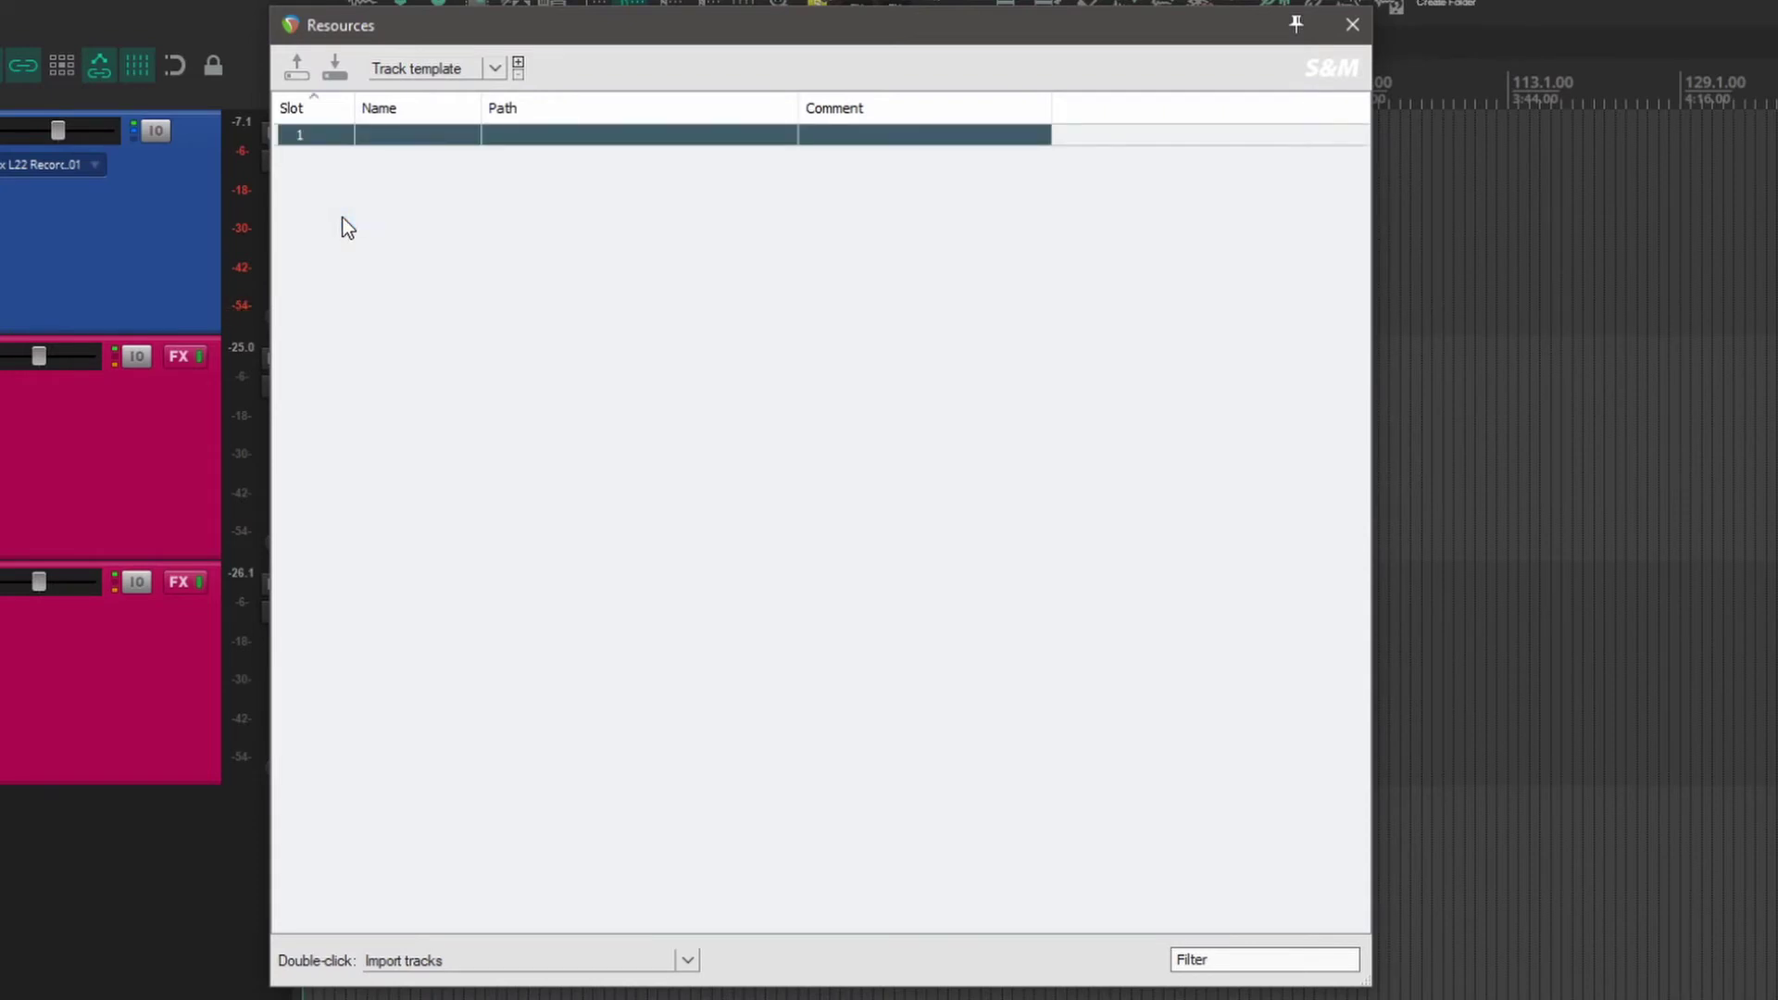
right_click(342, 218)
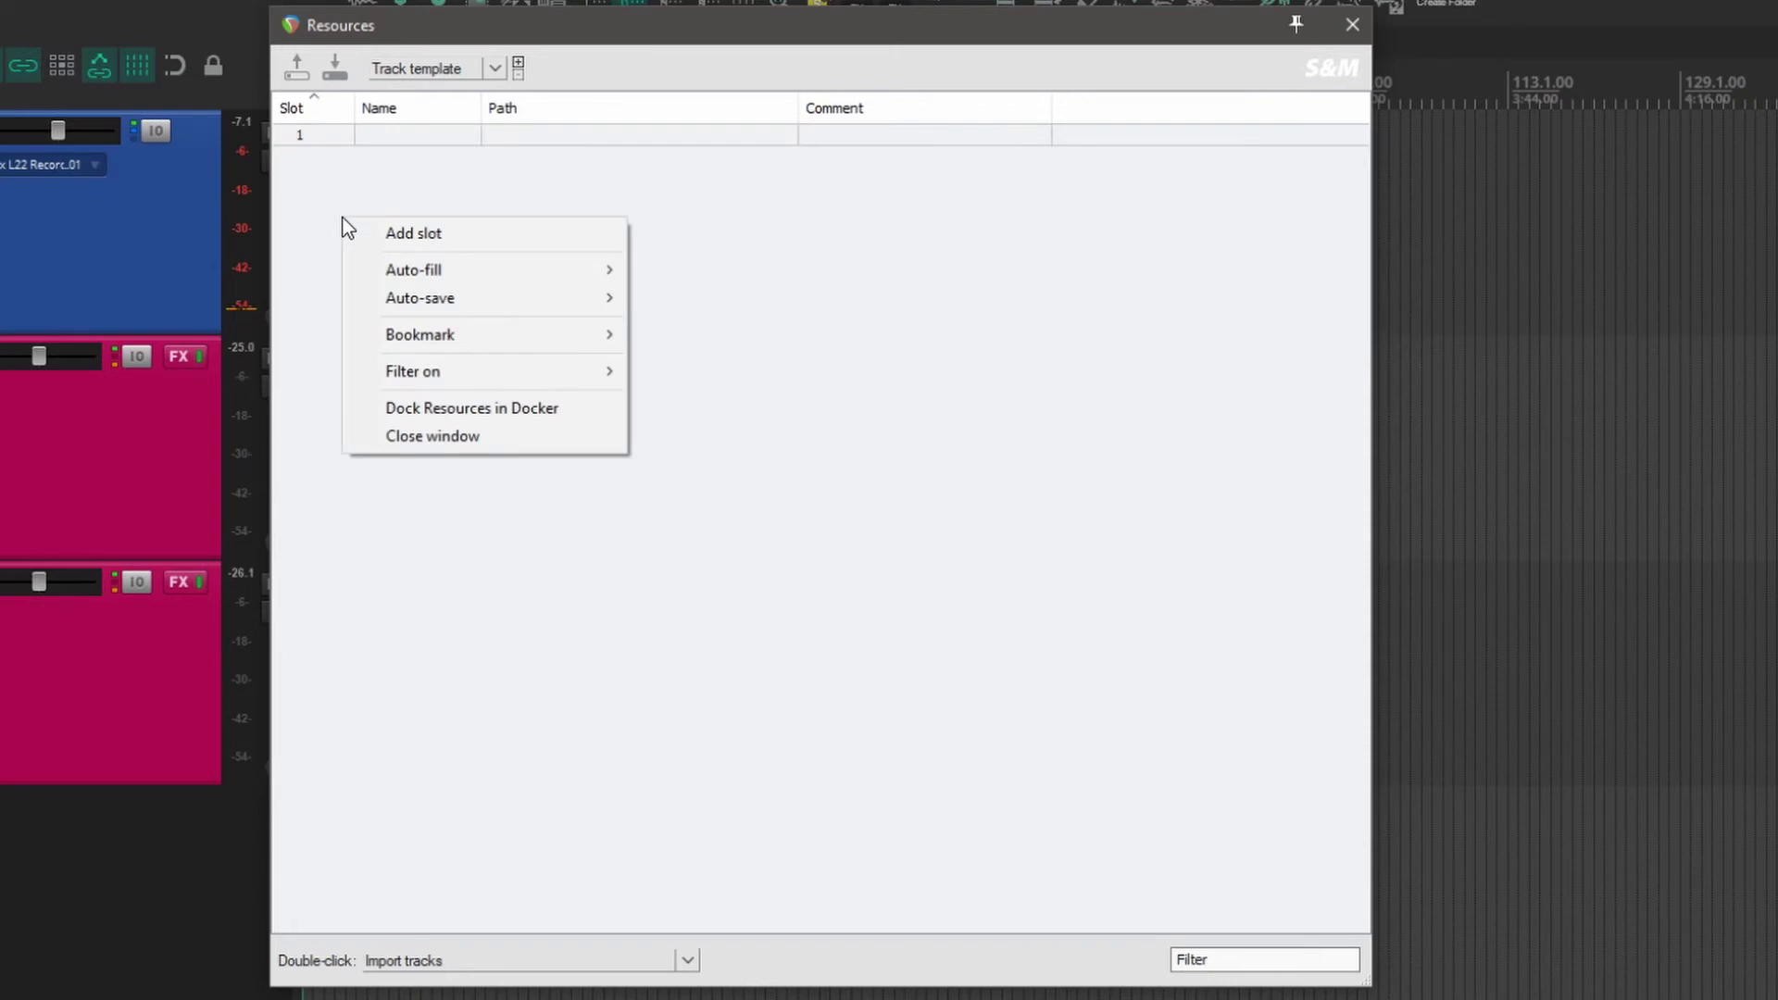
click(407, 233)
right_click(378, 237)
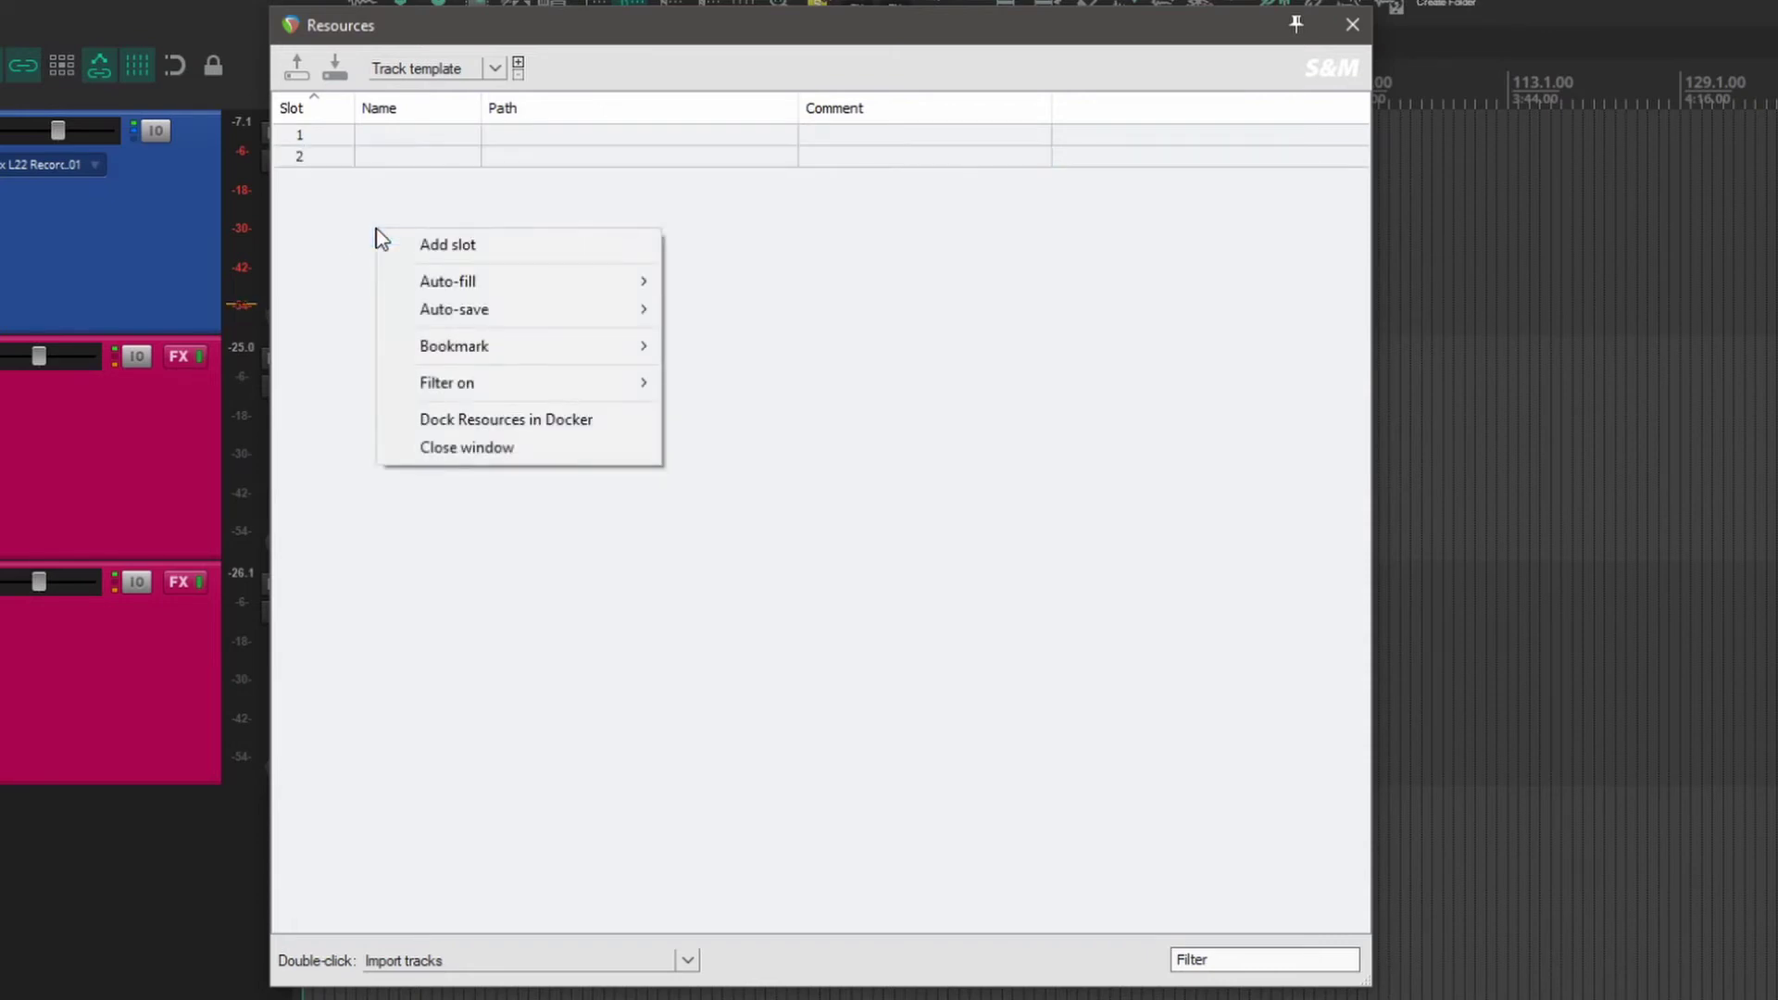
click(402, 252)
right_click(402, 254)
click(432, 272)
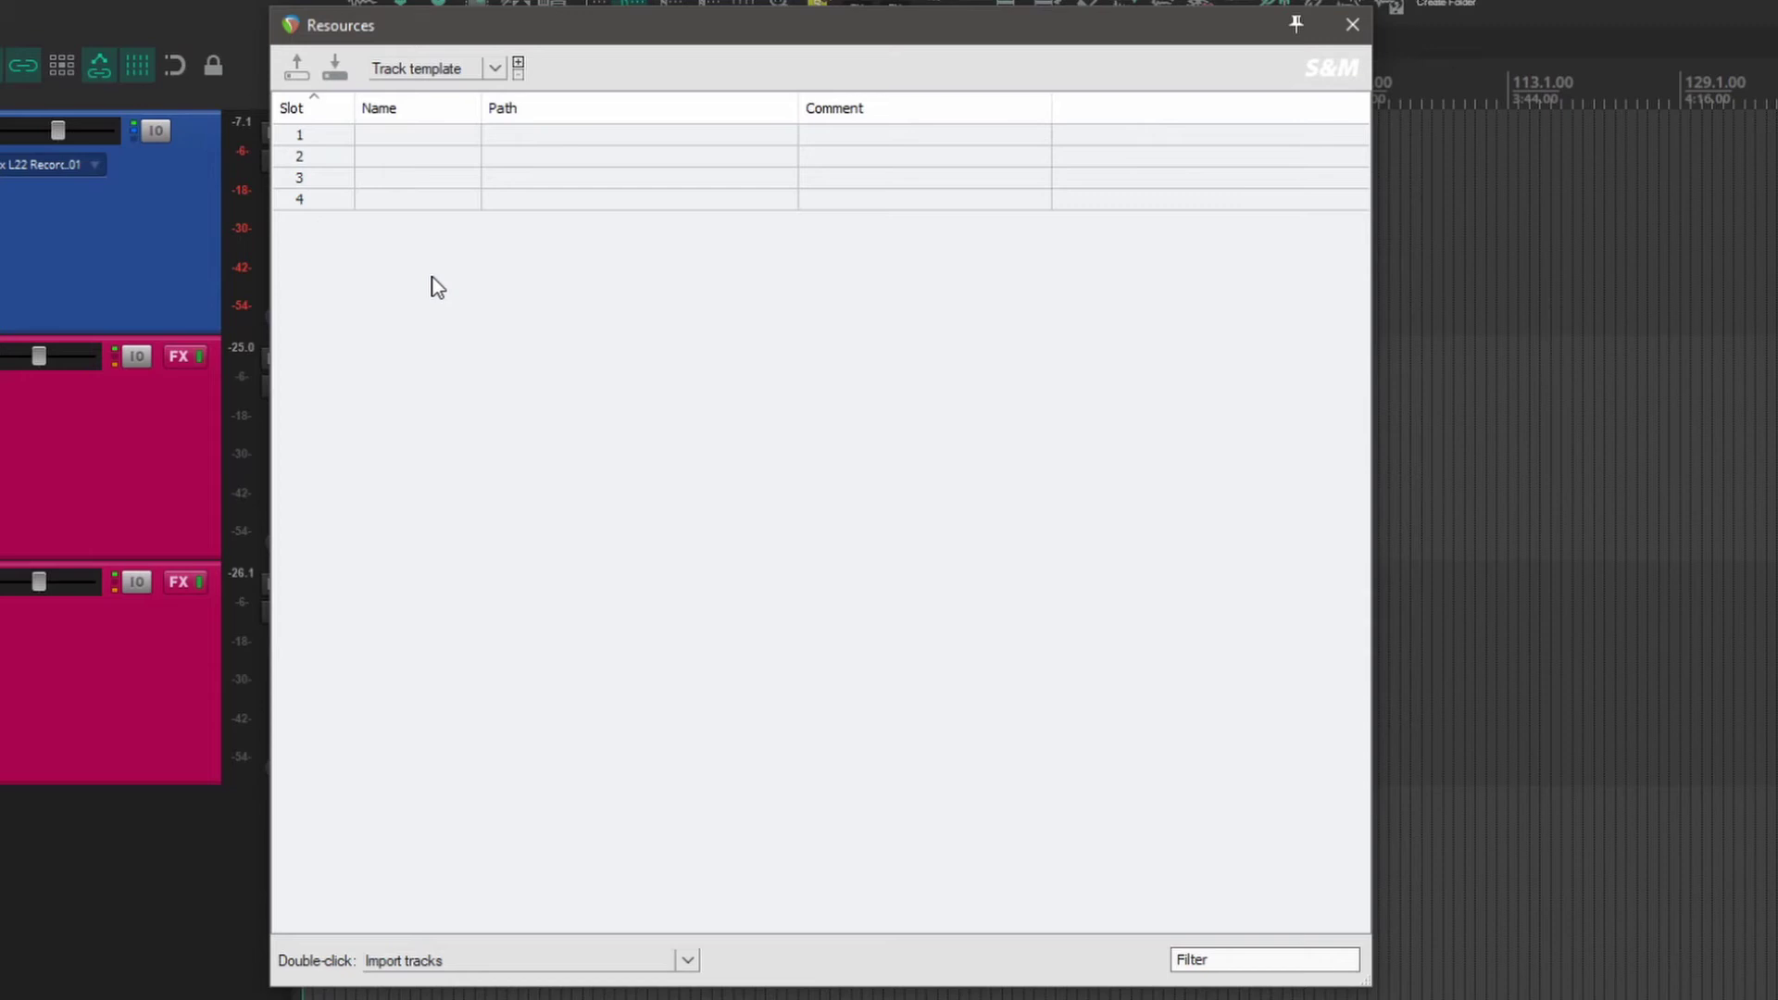
Load ElGit Recording, Bass DI Recording, Vocal Dry Recording and Vocals w FX templates into slots 1–4.
click(492, 67)
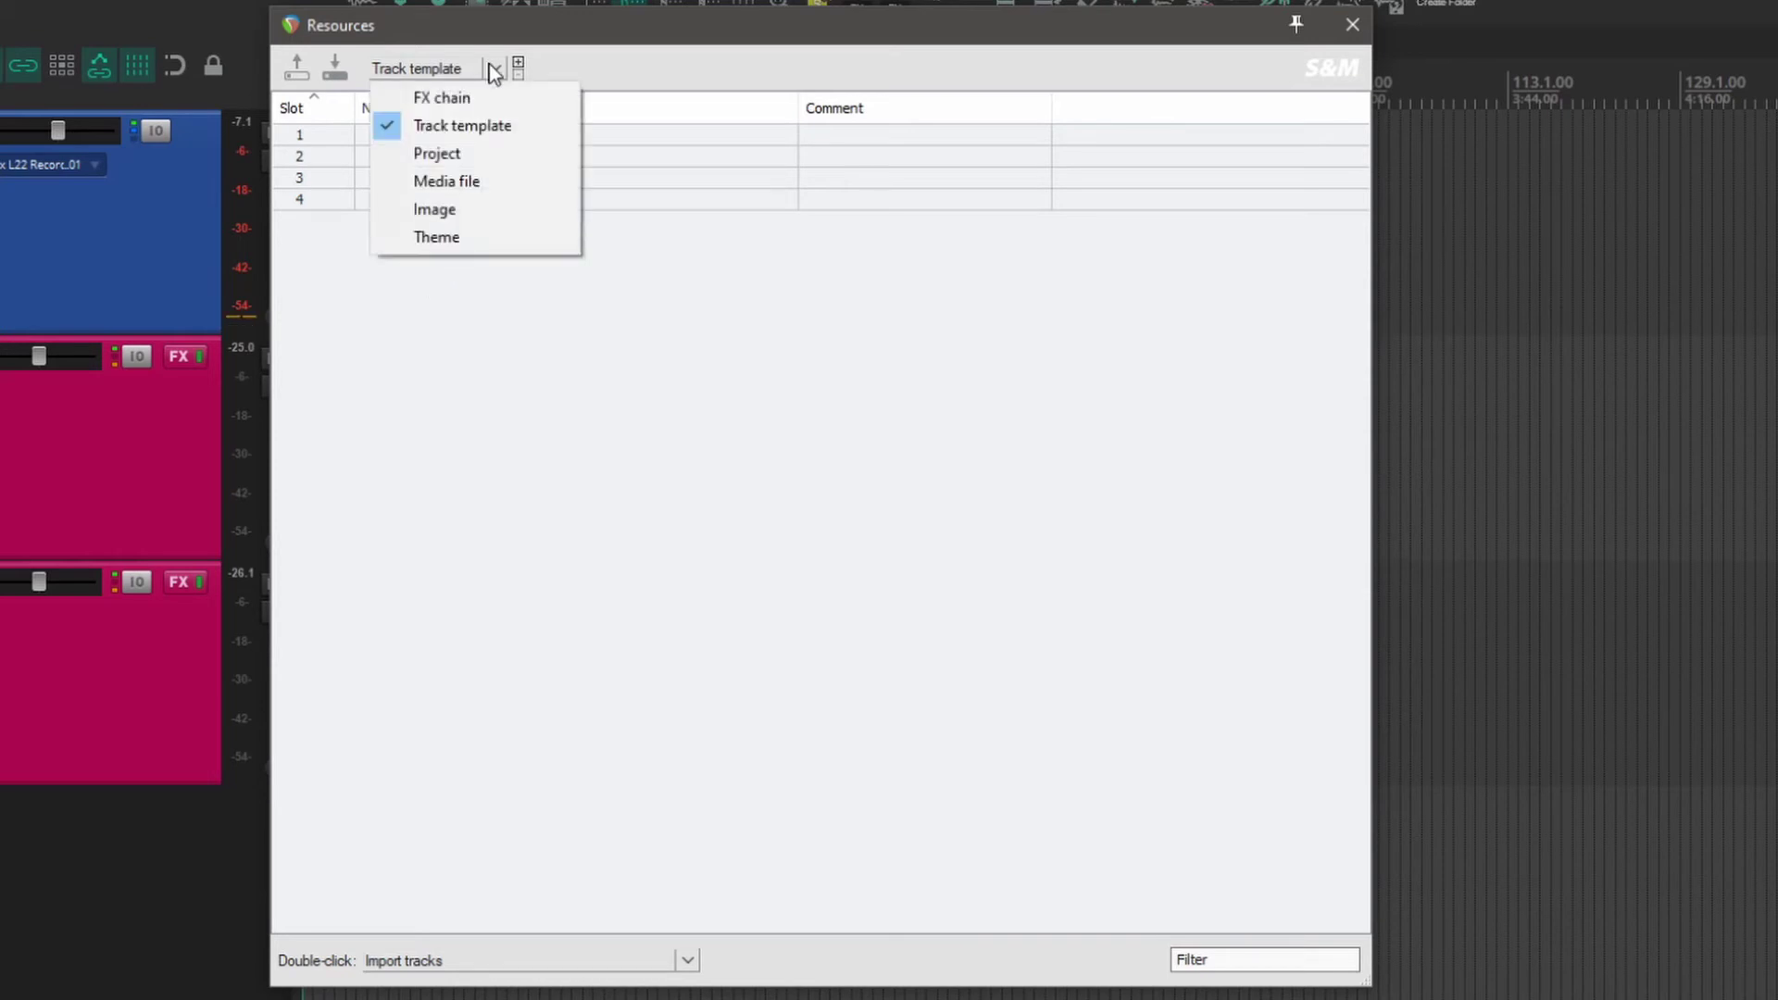
click(387, 130)
double_click(387, 137)
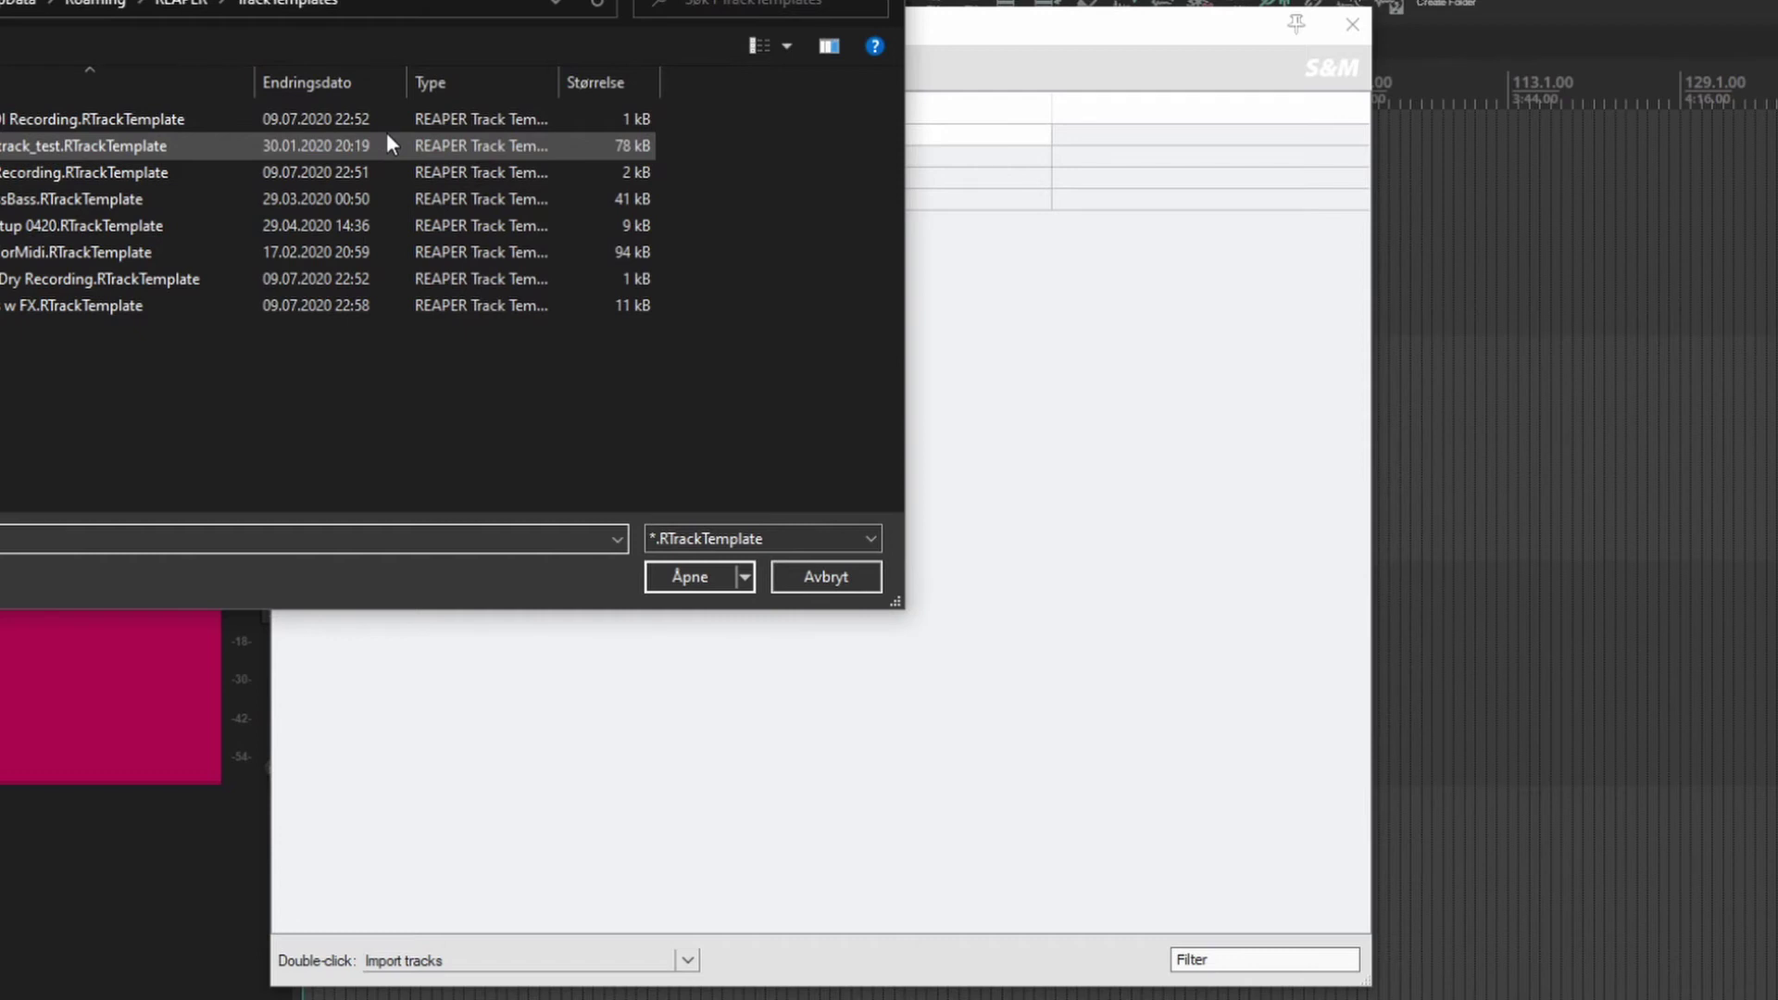
double_click(17, 172)
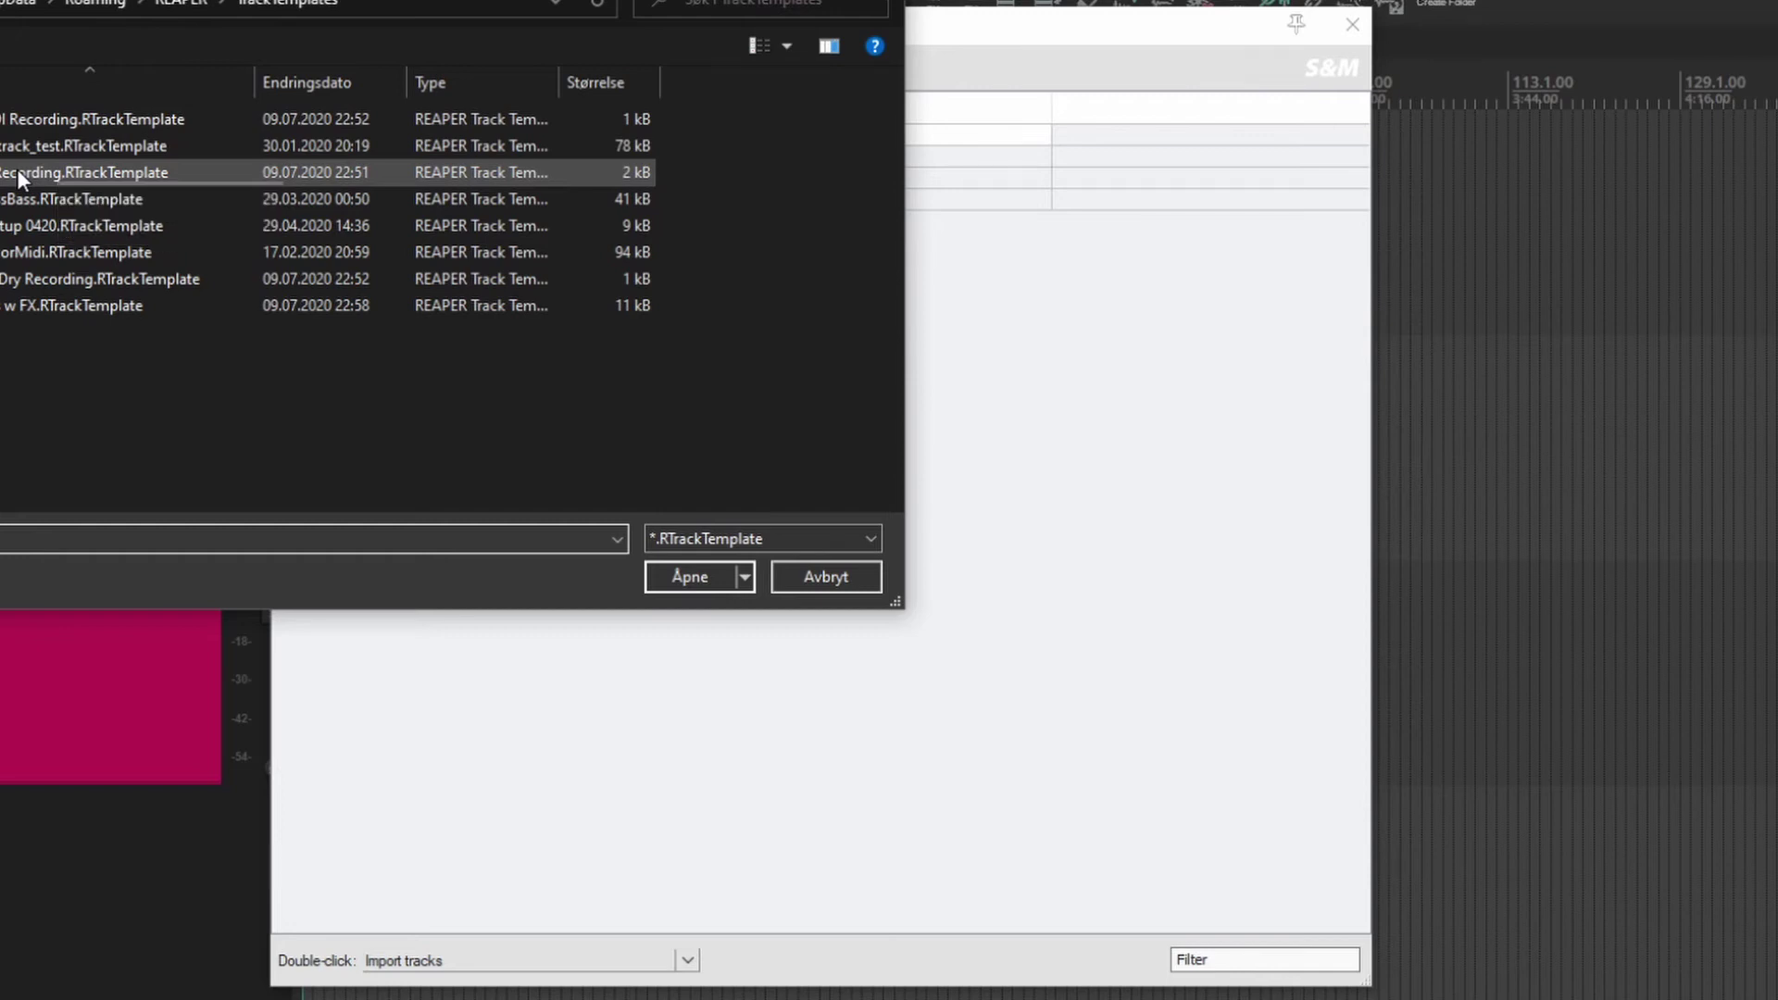
double_click(379, 182)
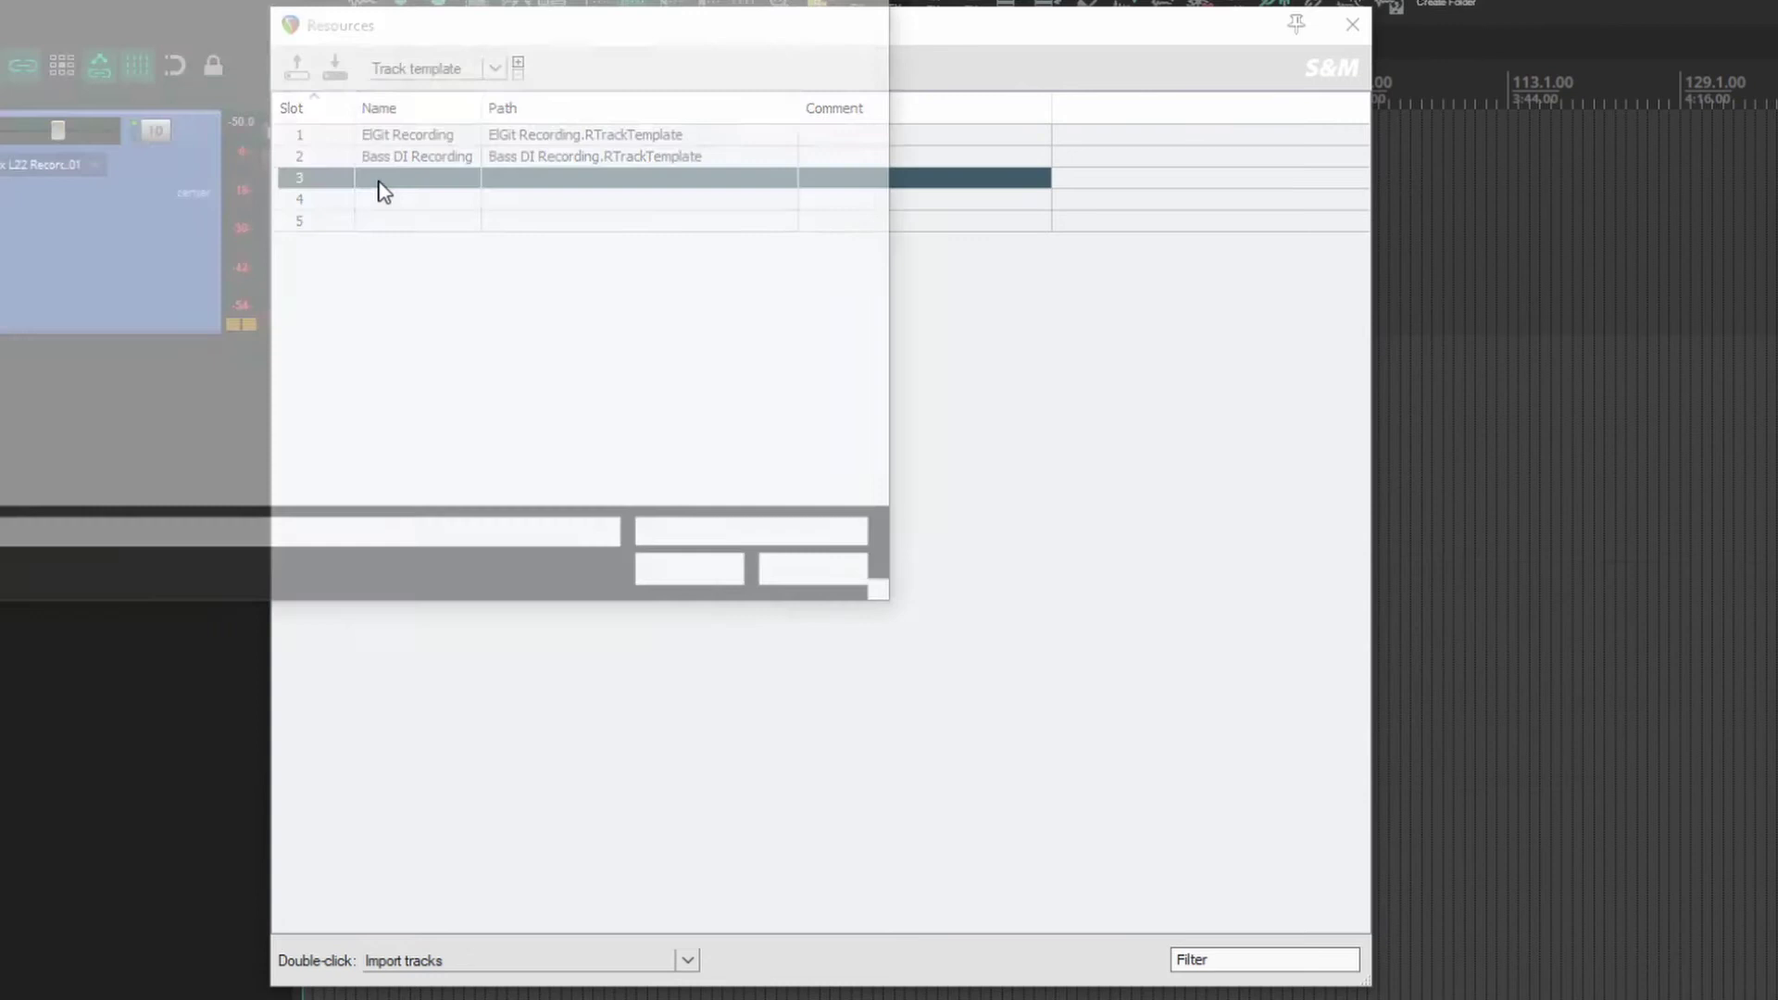
double_click(13, 275)
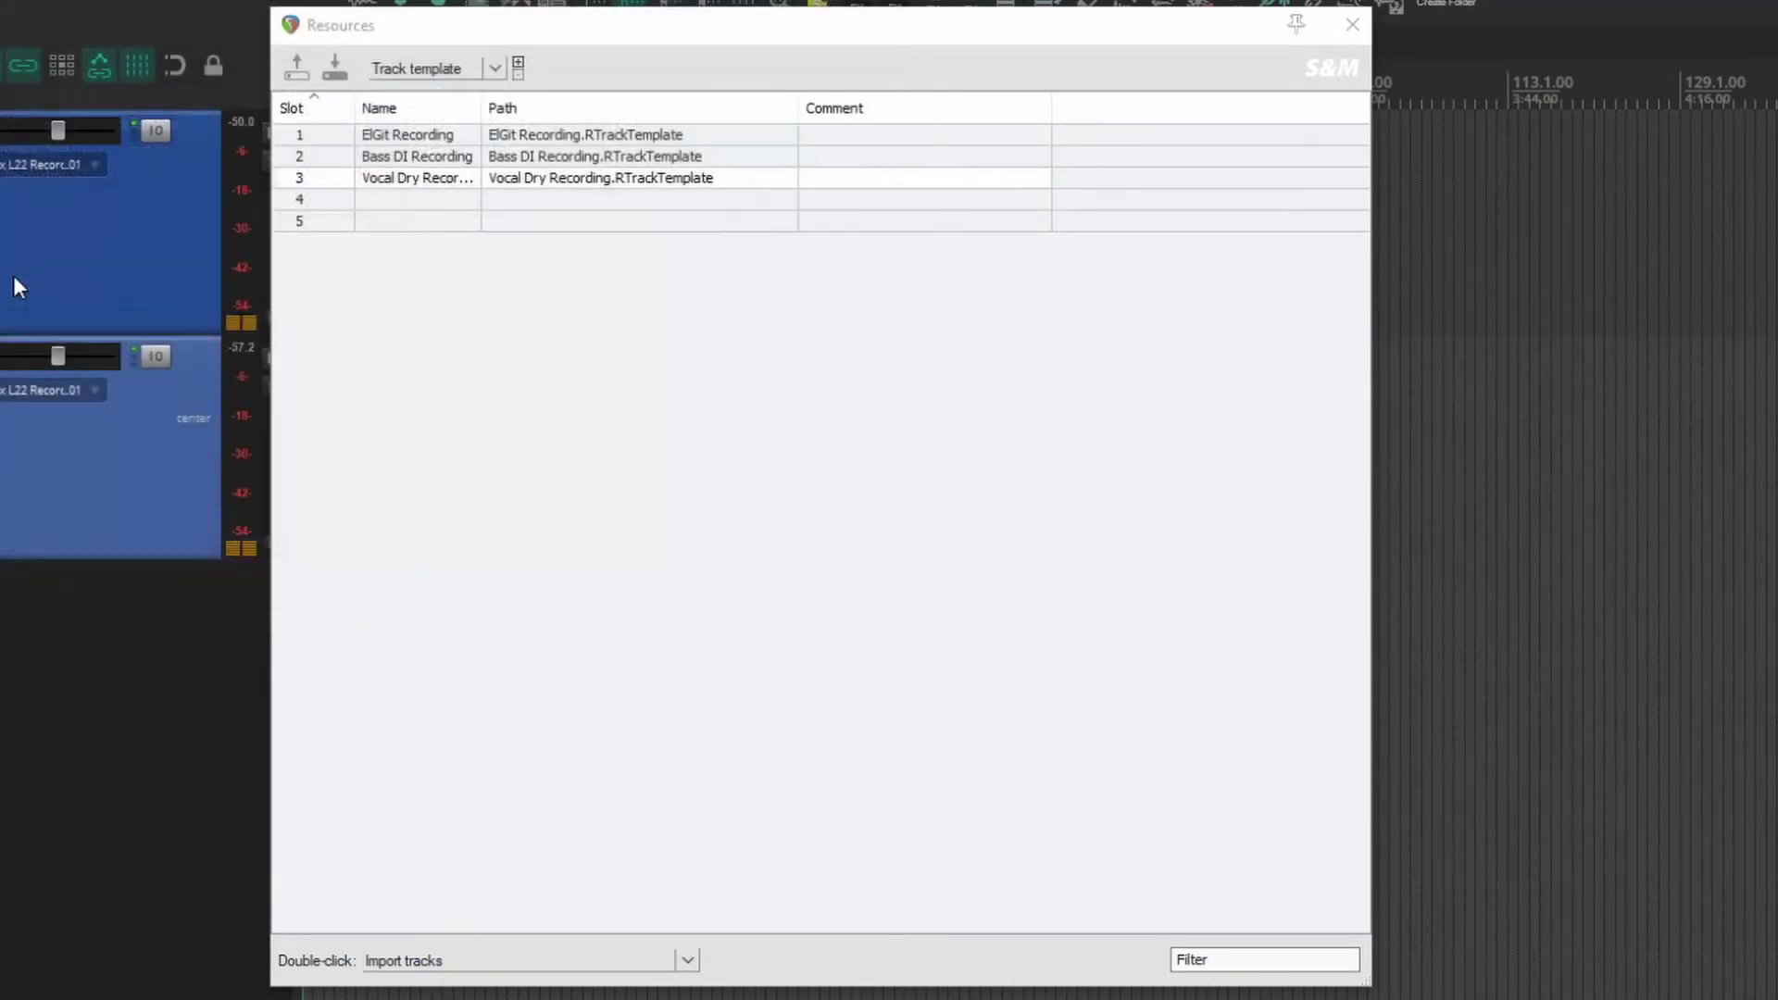
double_click(417, 202)
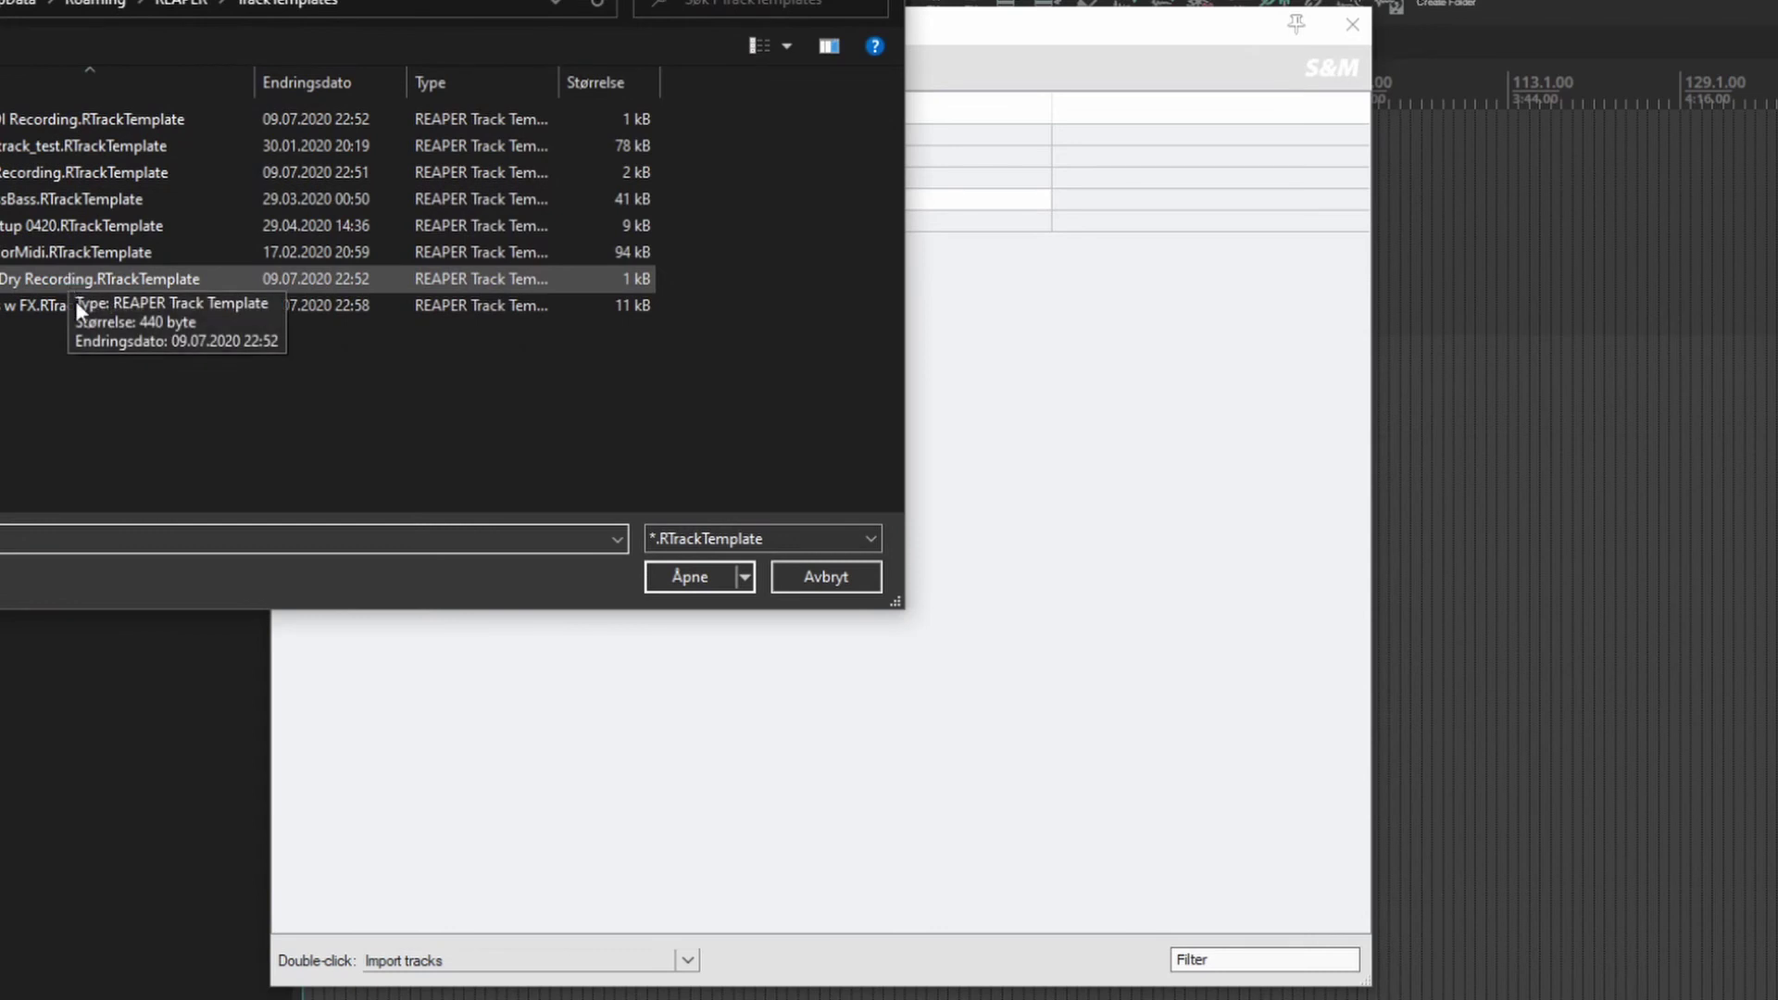
double_click(78, 310)
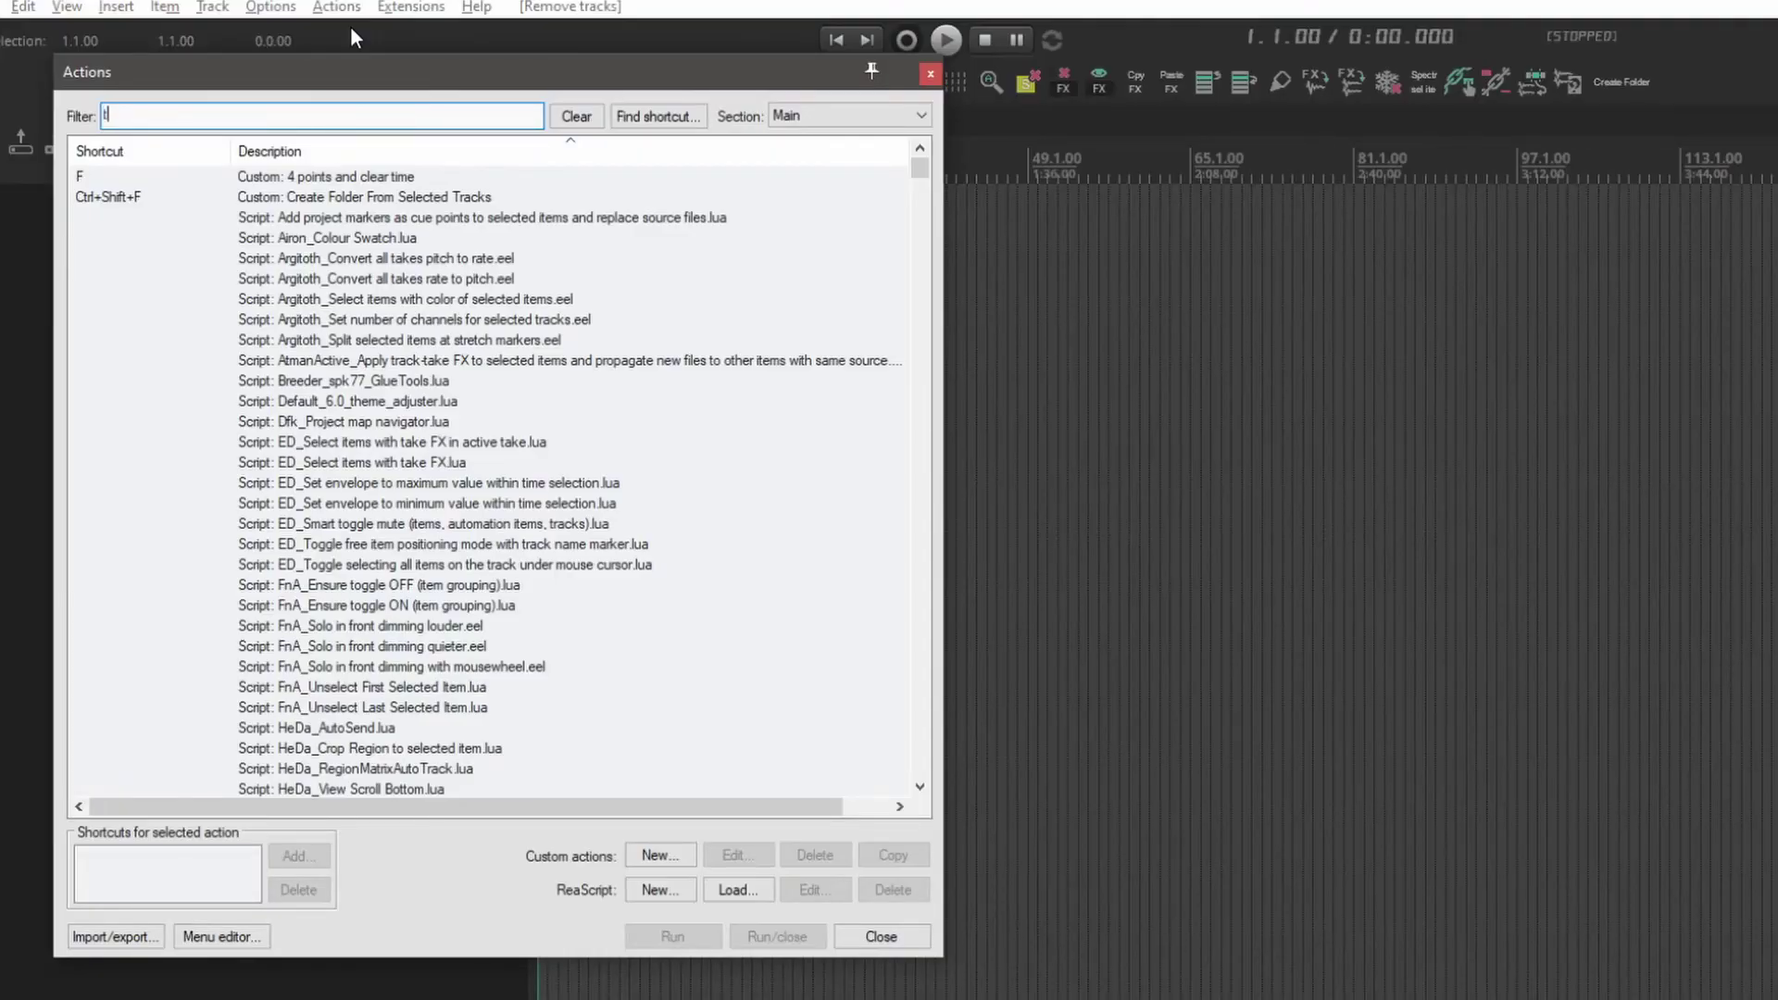
Filter the Actions list by 'track template' and select 'Import tracks from track template, slot 1'.
text(rack template)
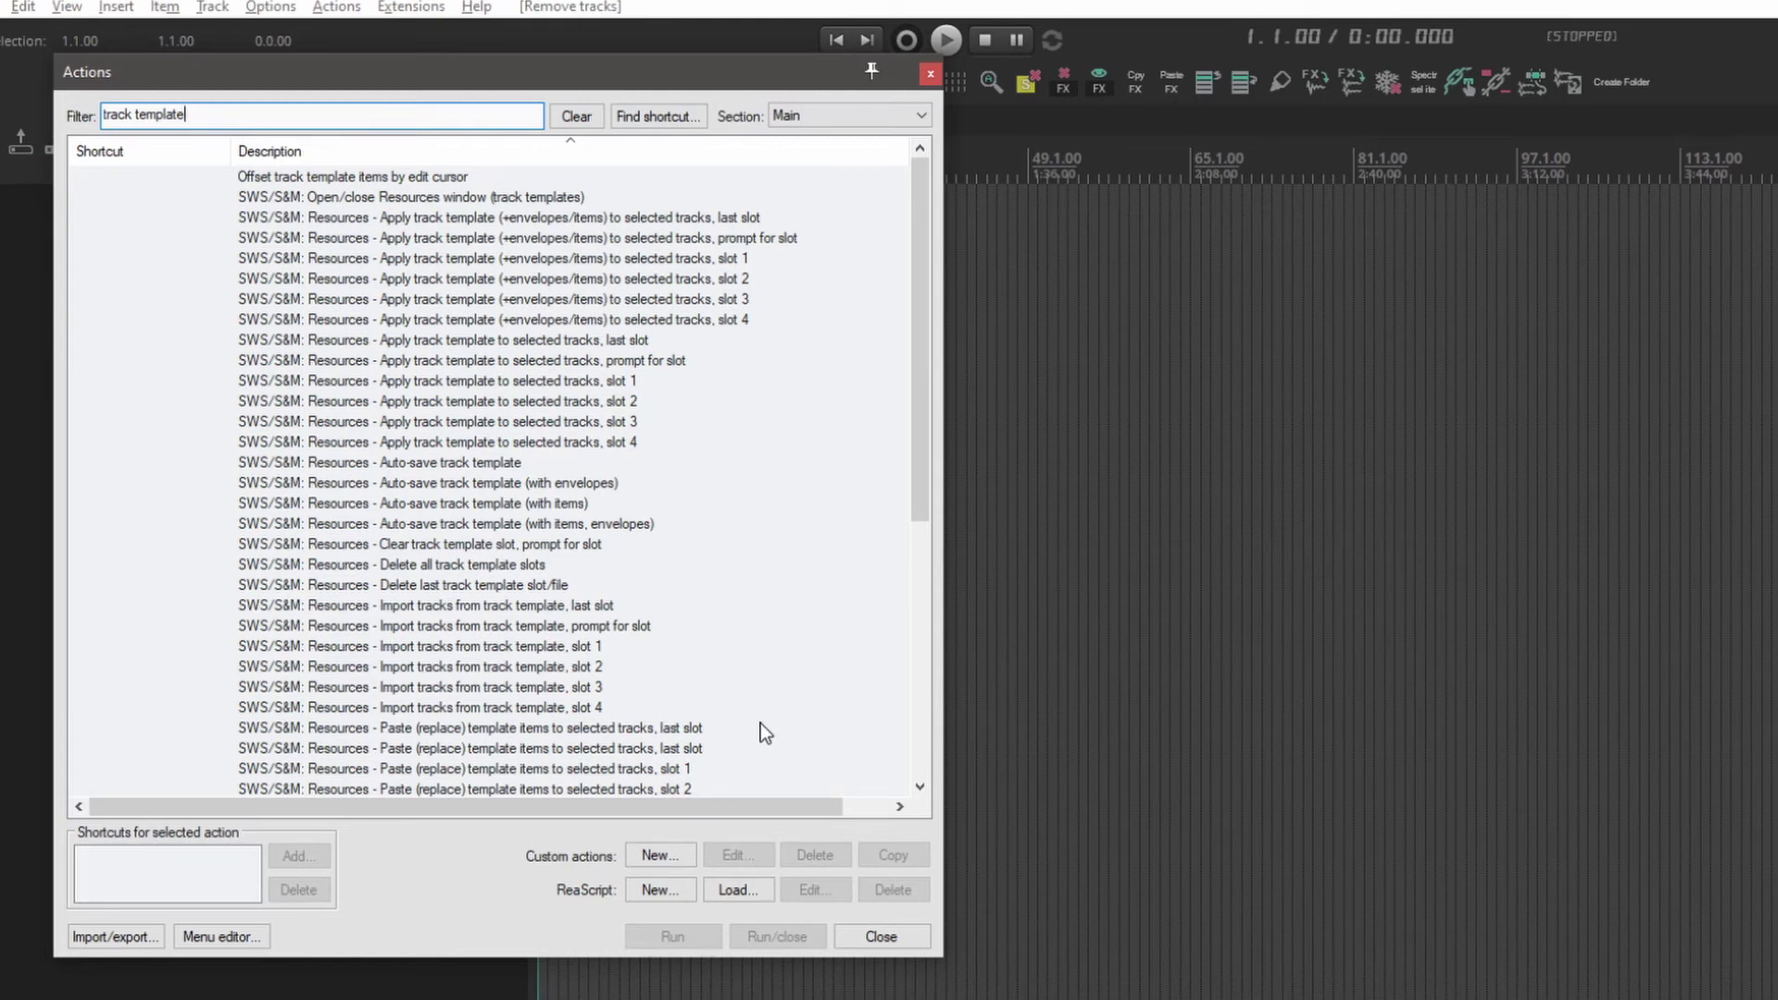
scroll(759, 724, down, 3)
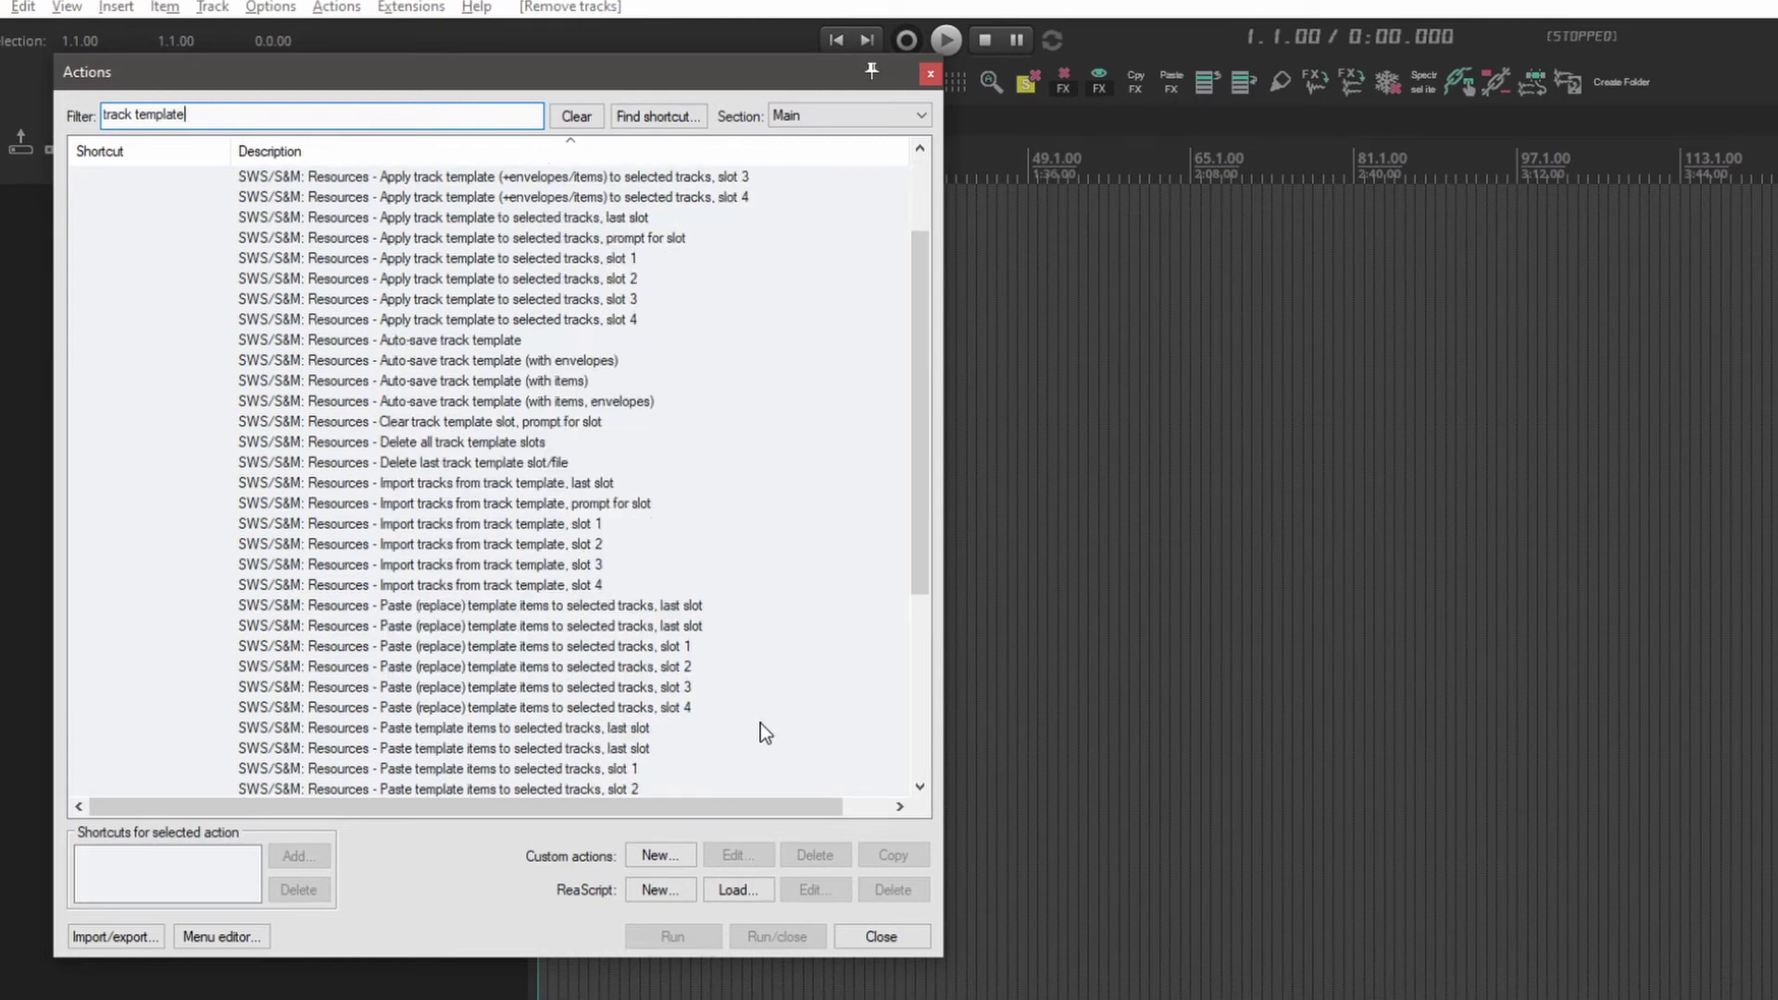
scroll(759, 724, down, 4)
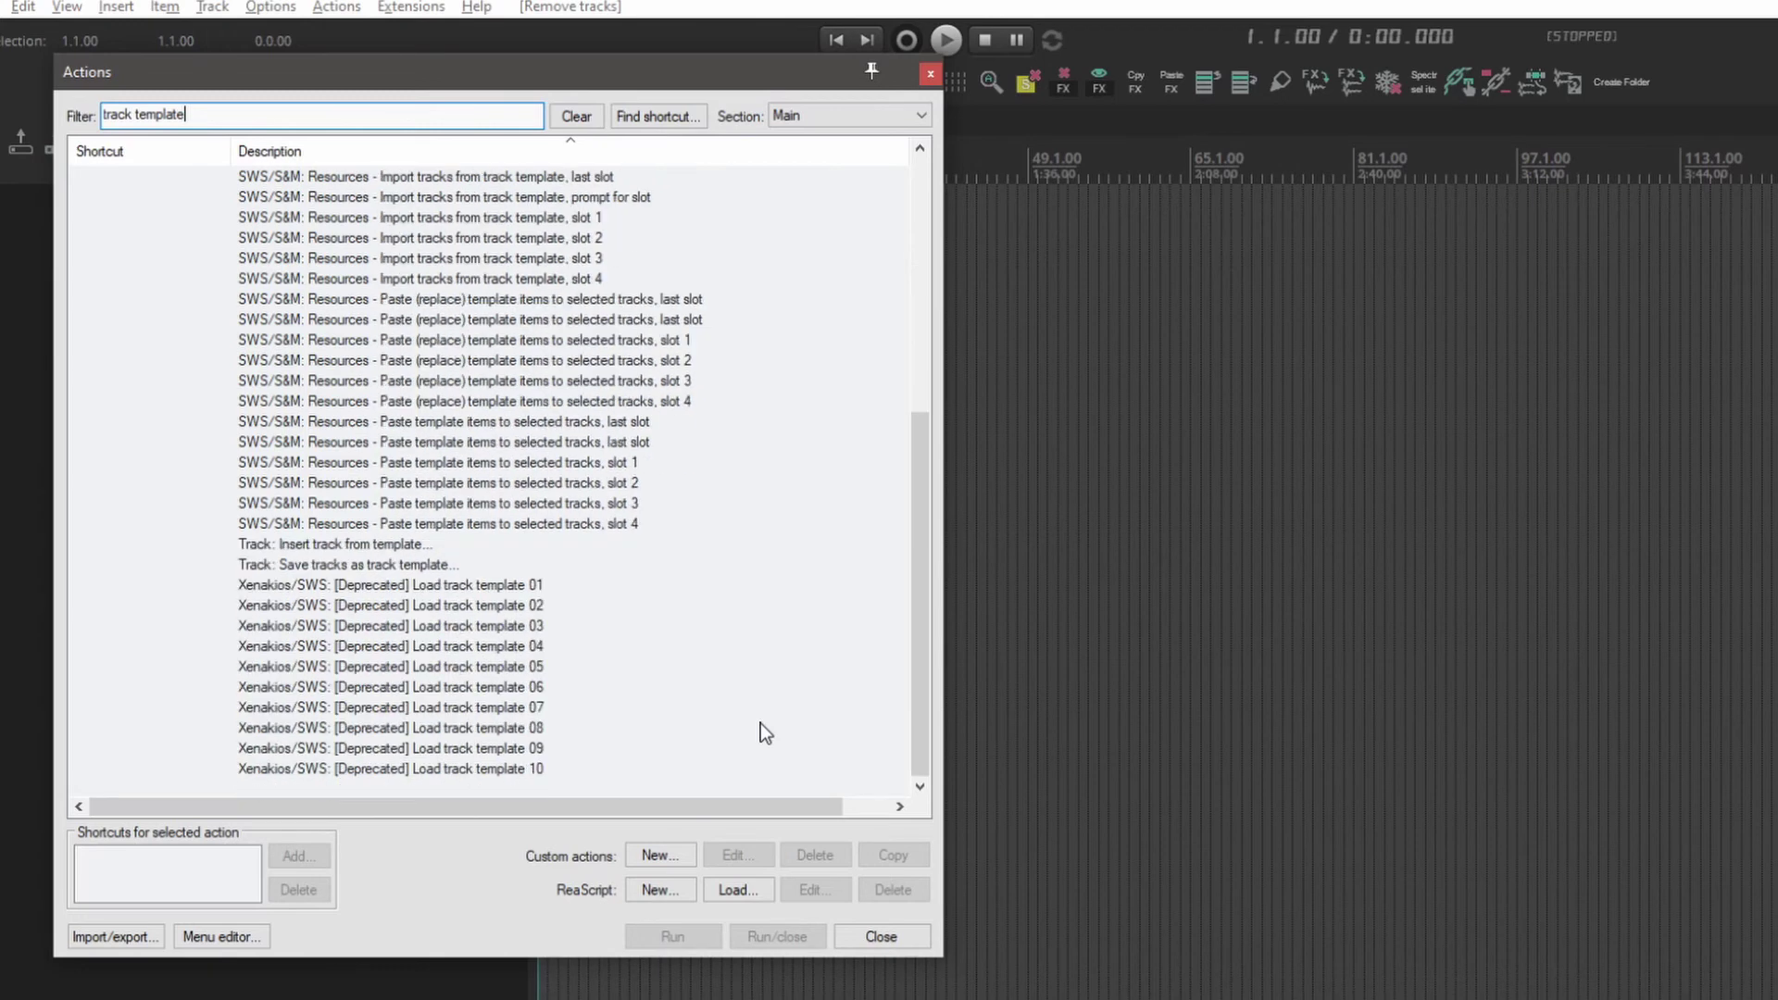
scroll(759, 724, up, 7)
scroll(759, 724, down, 4)
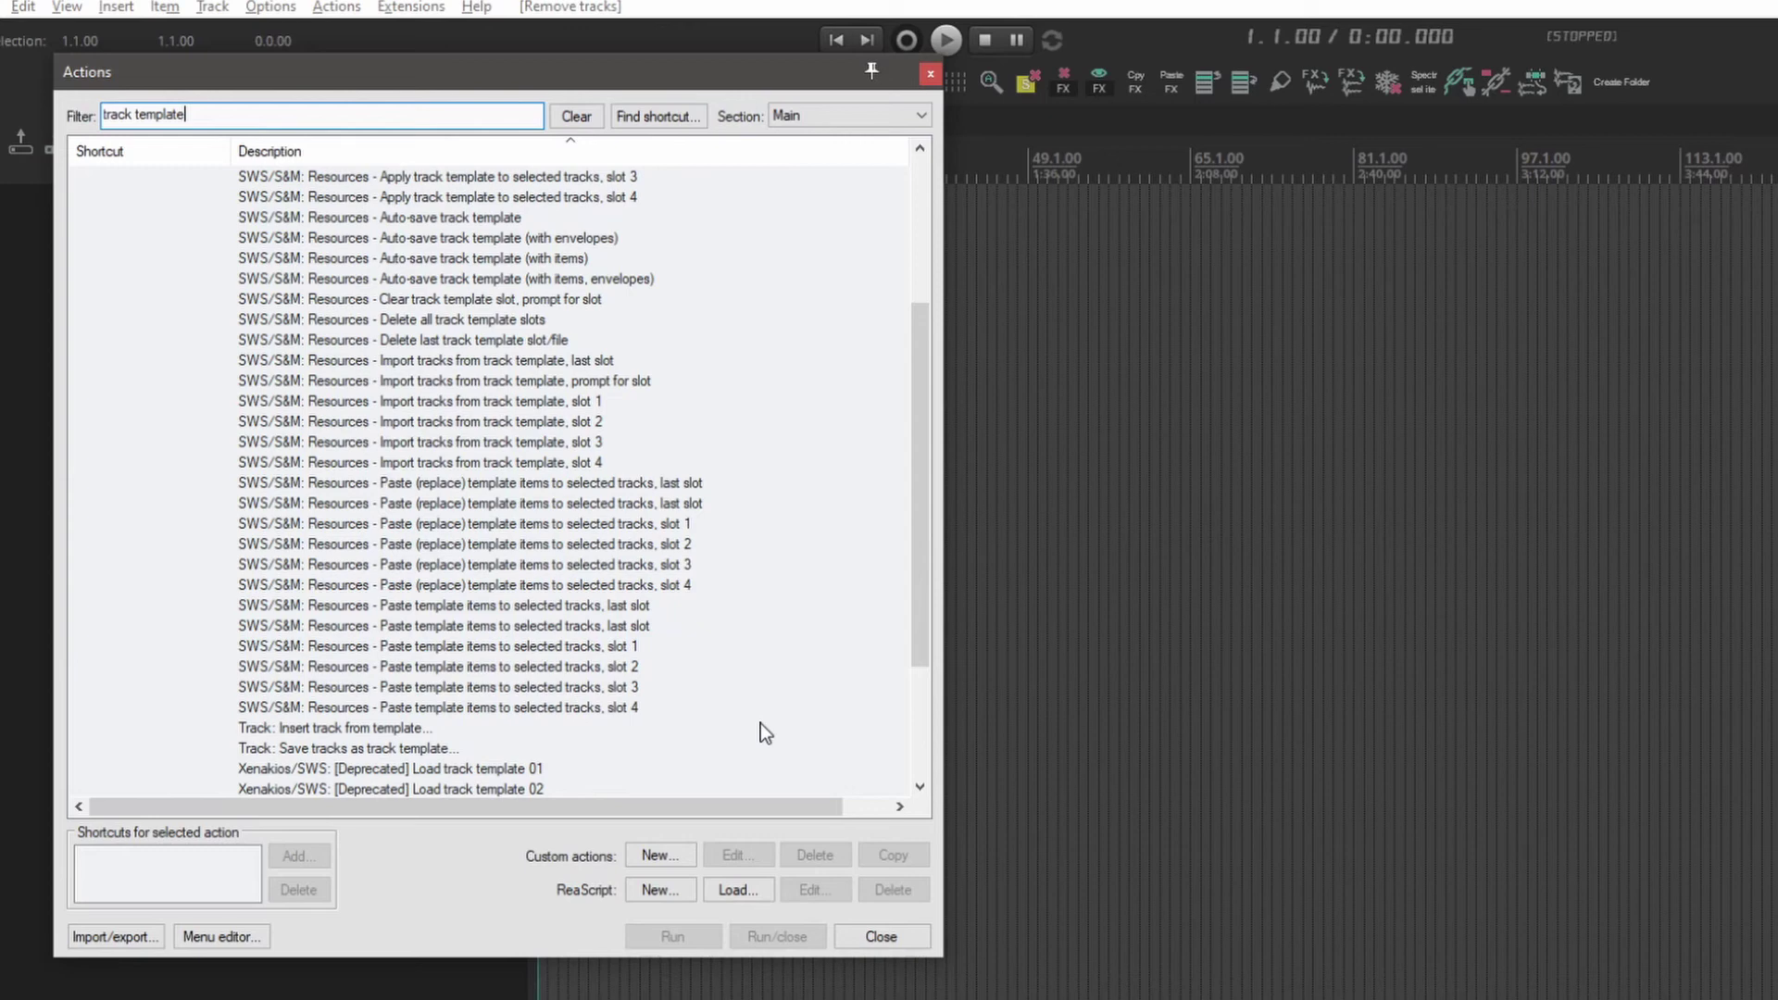
scroll(761, 724, down, 3)
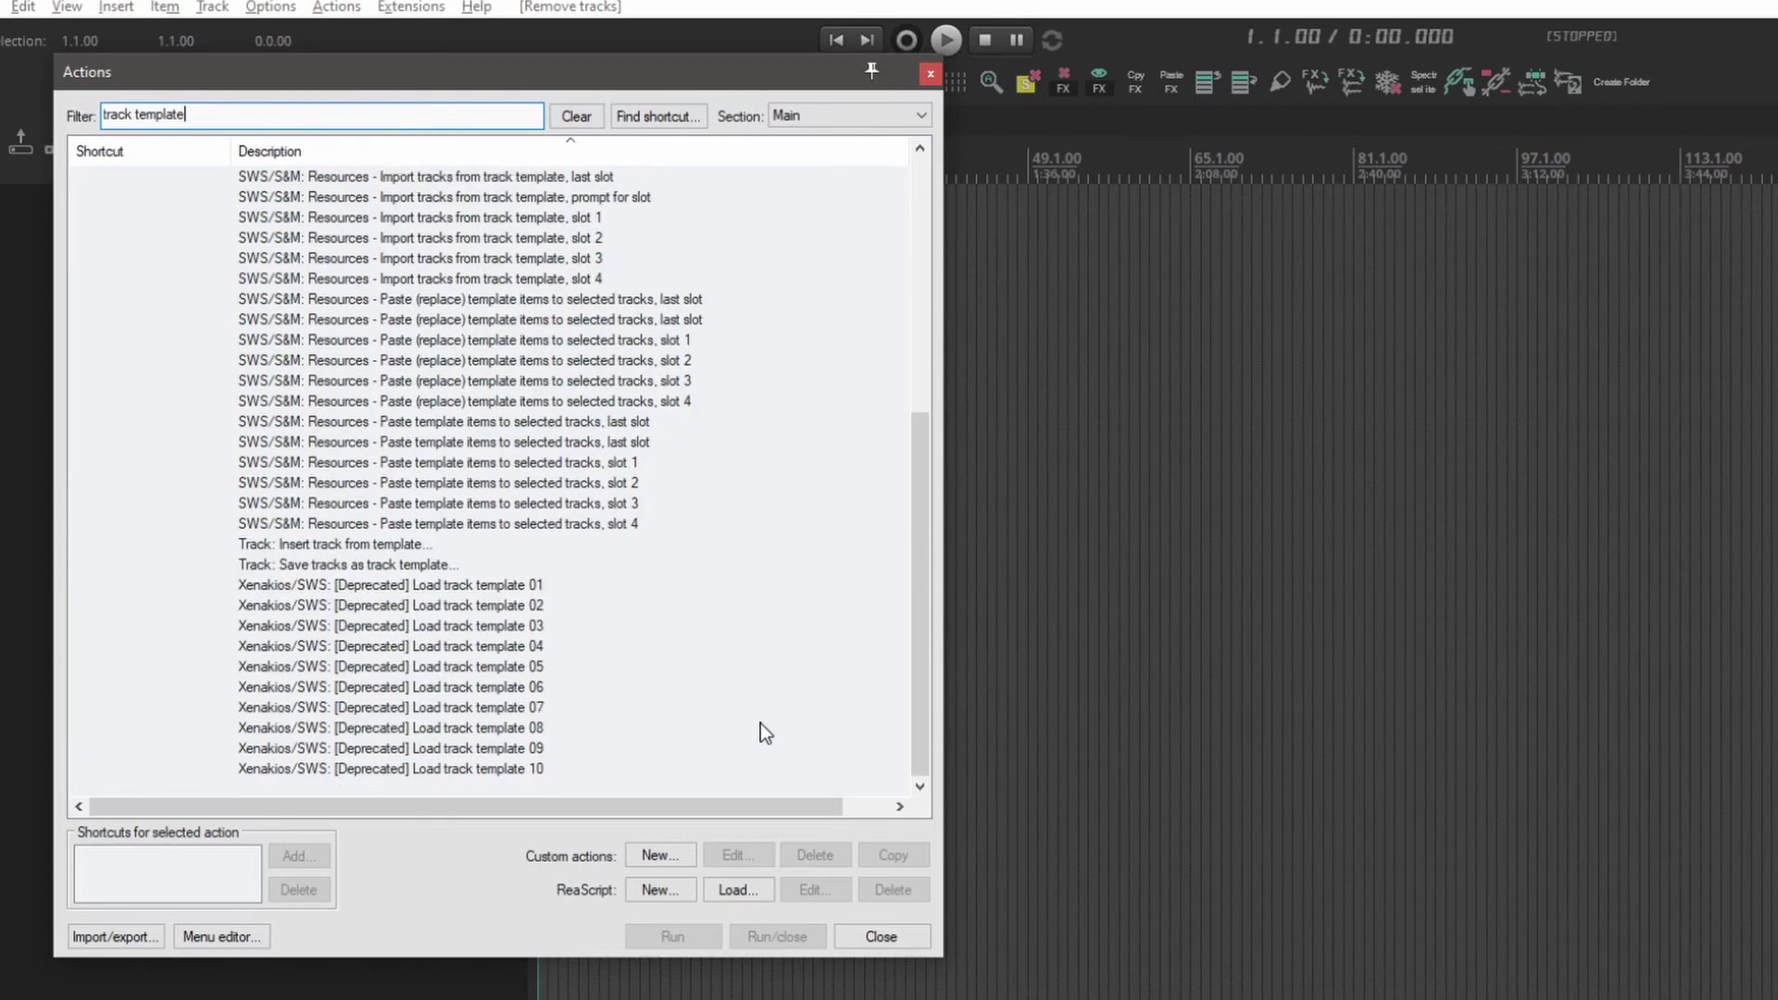
scroll(759, 724, up, 7)
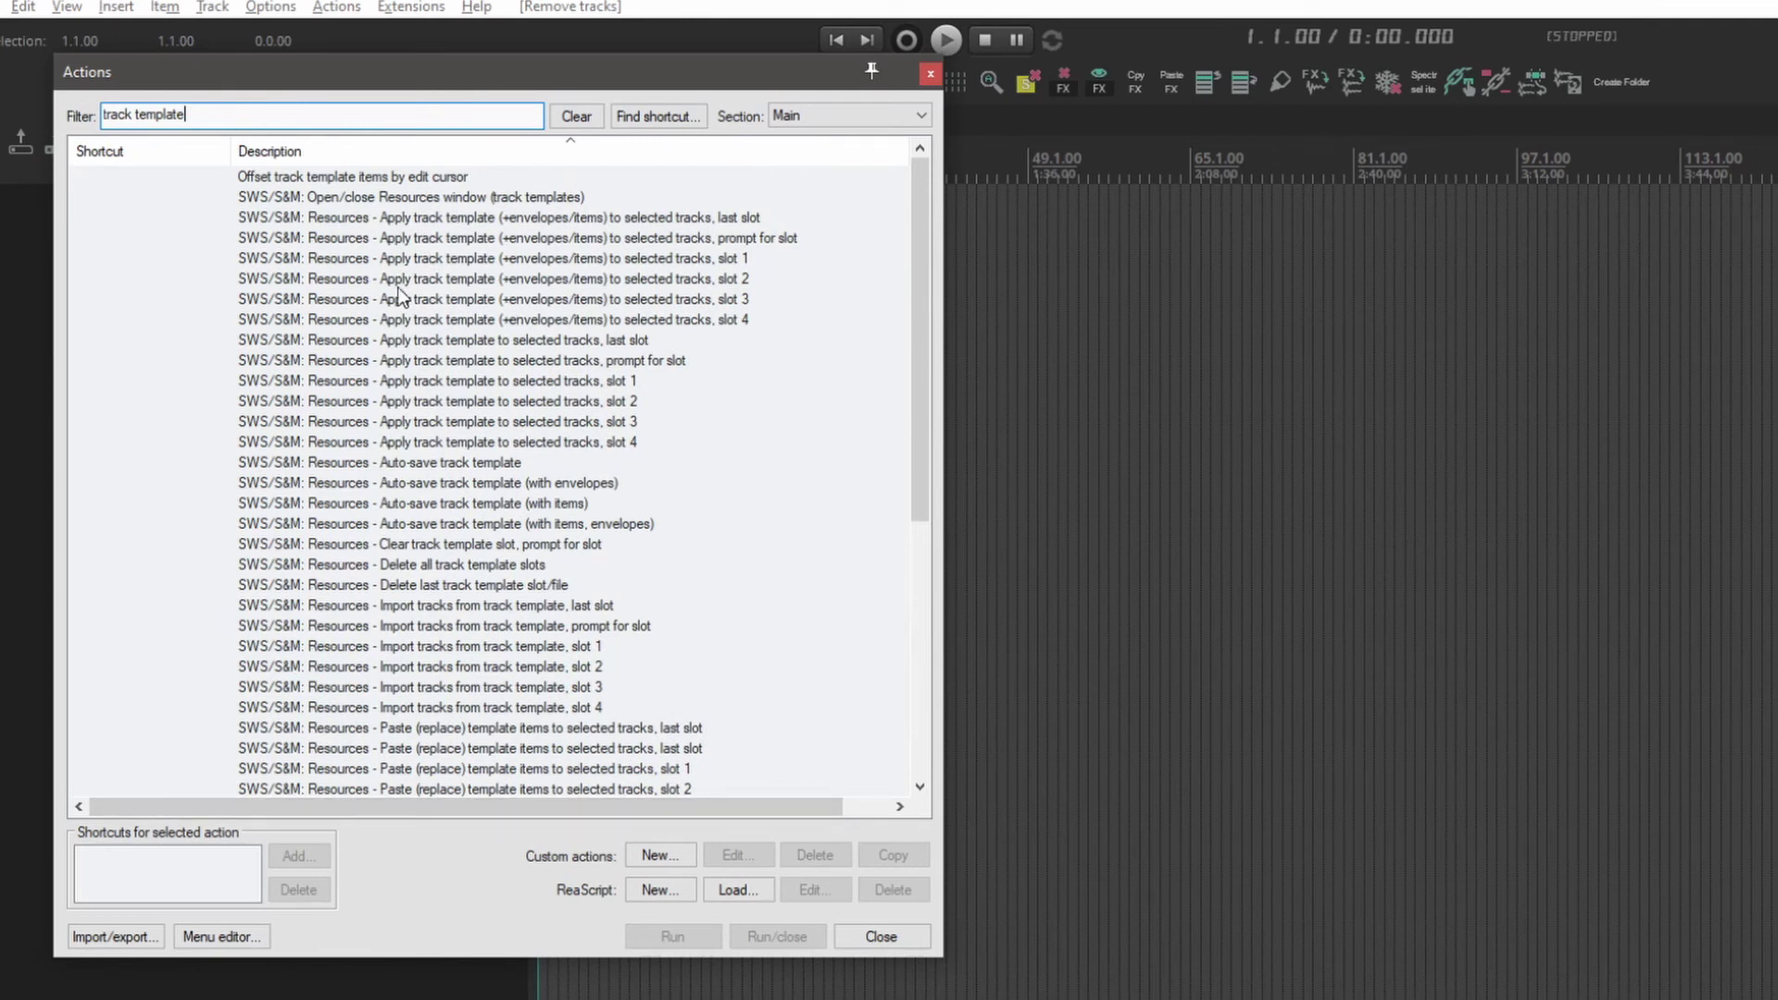
click(419, 644)
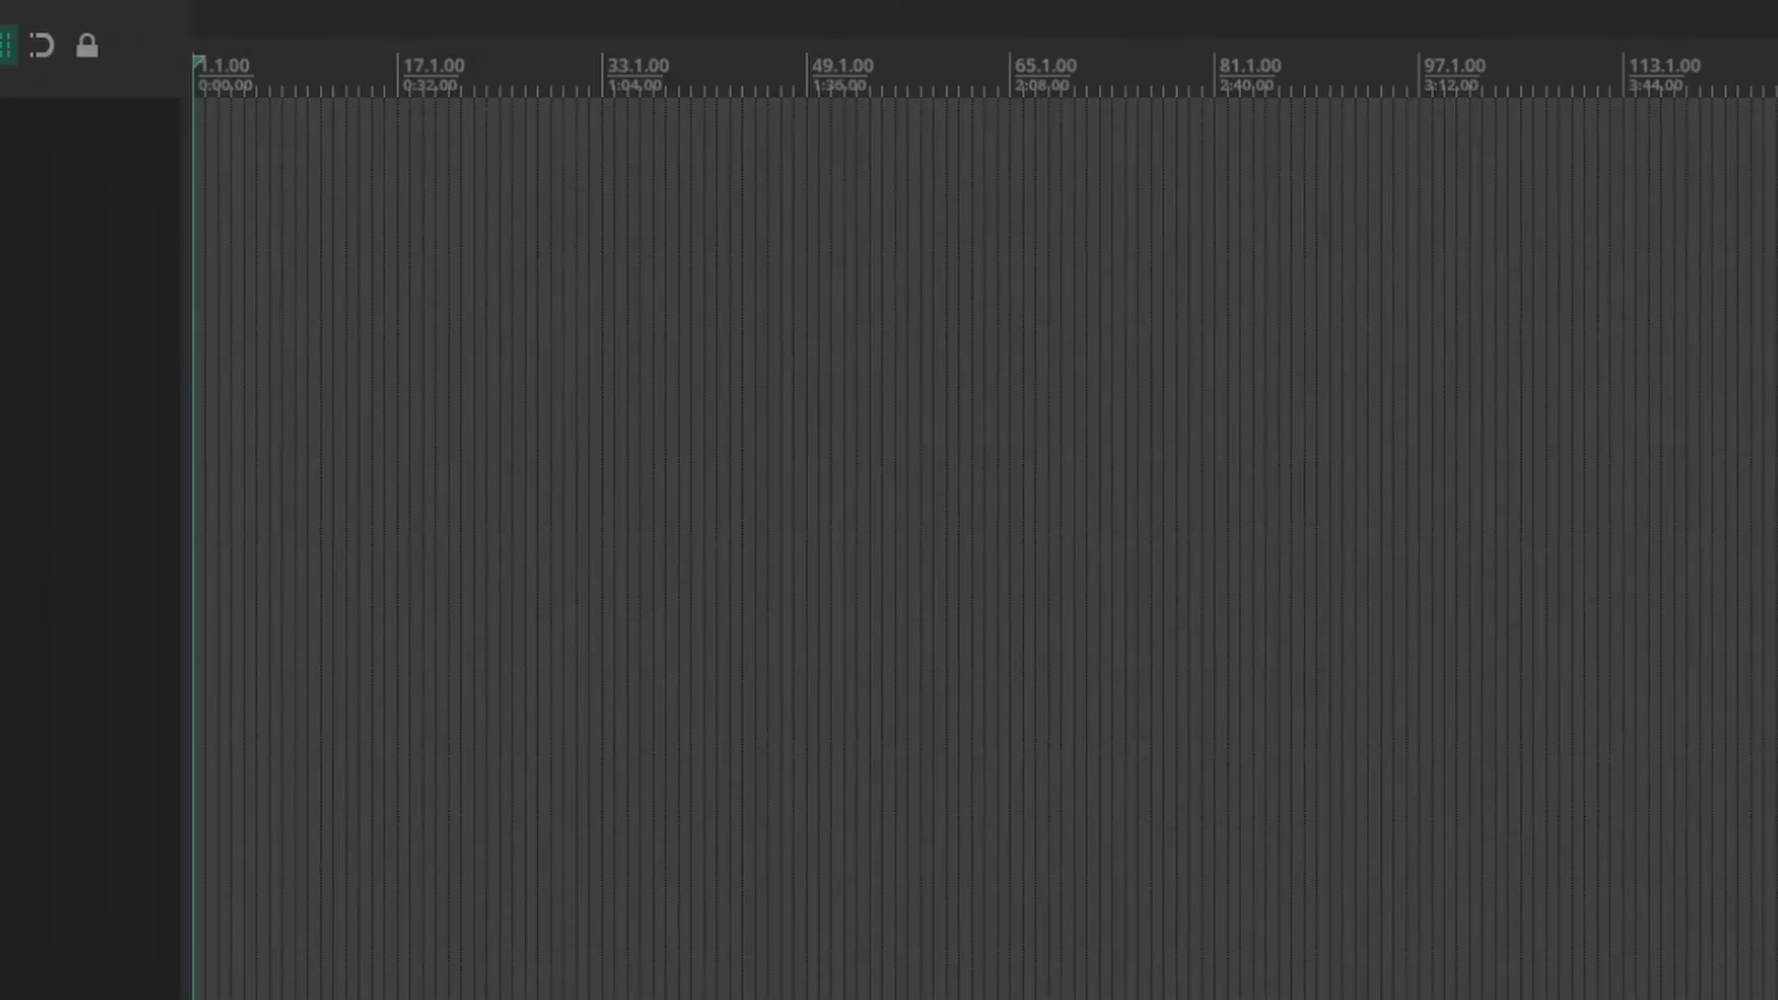
Insert the Import tracks from track template slot 1–4 actions at the start of Floating toolbar 1.
right_click(220, 3)
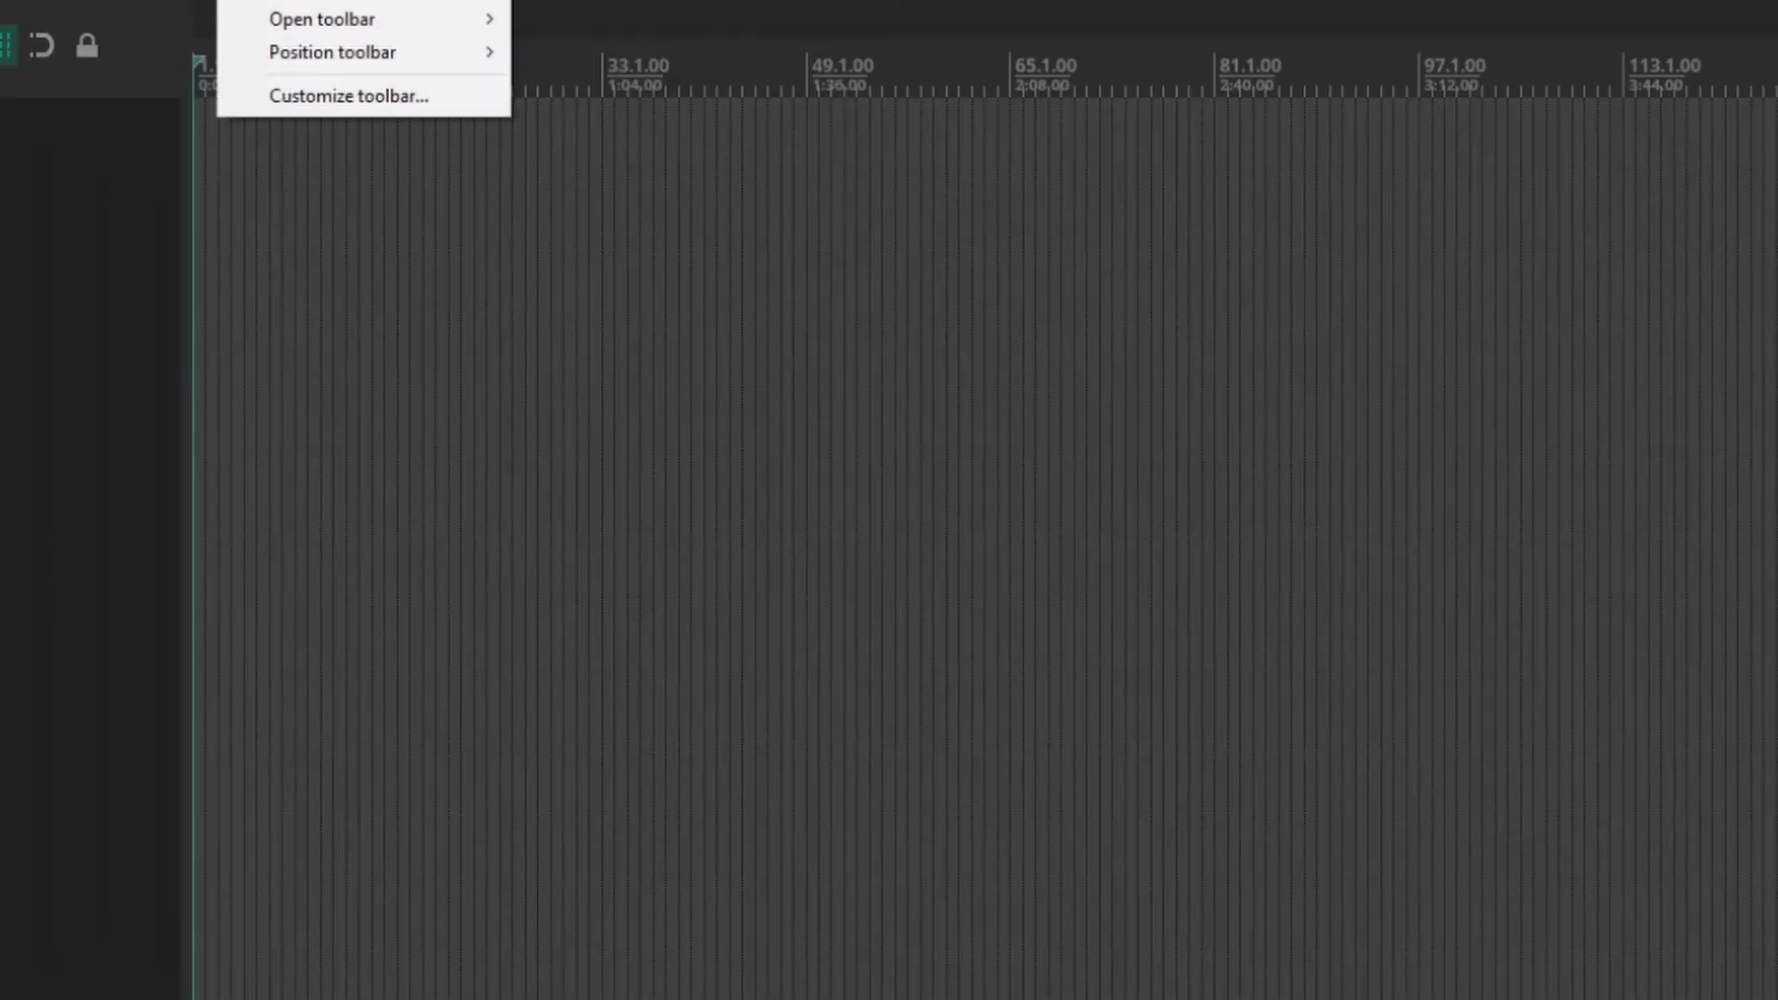
click(271, 94)
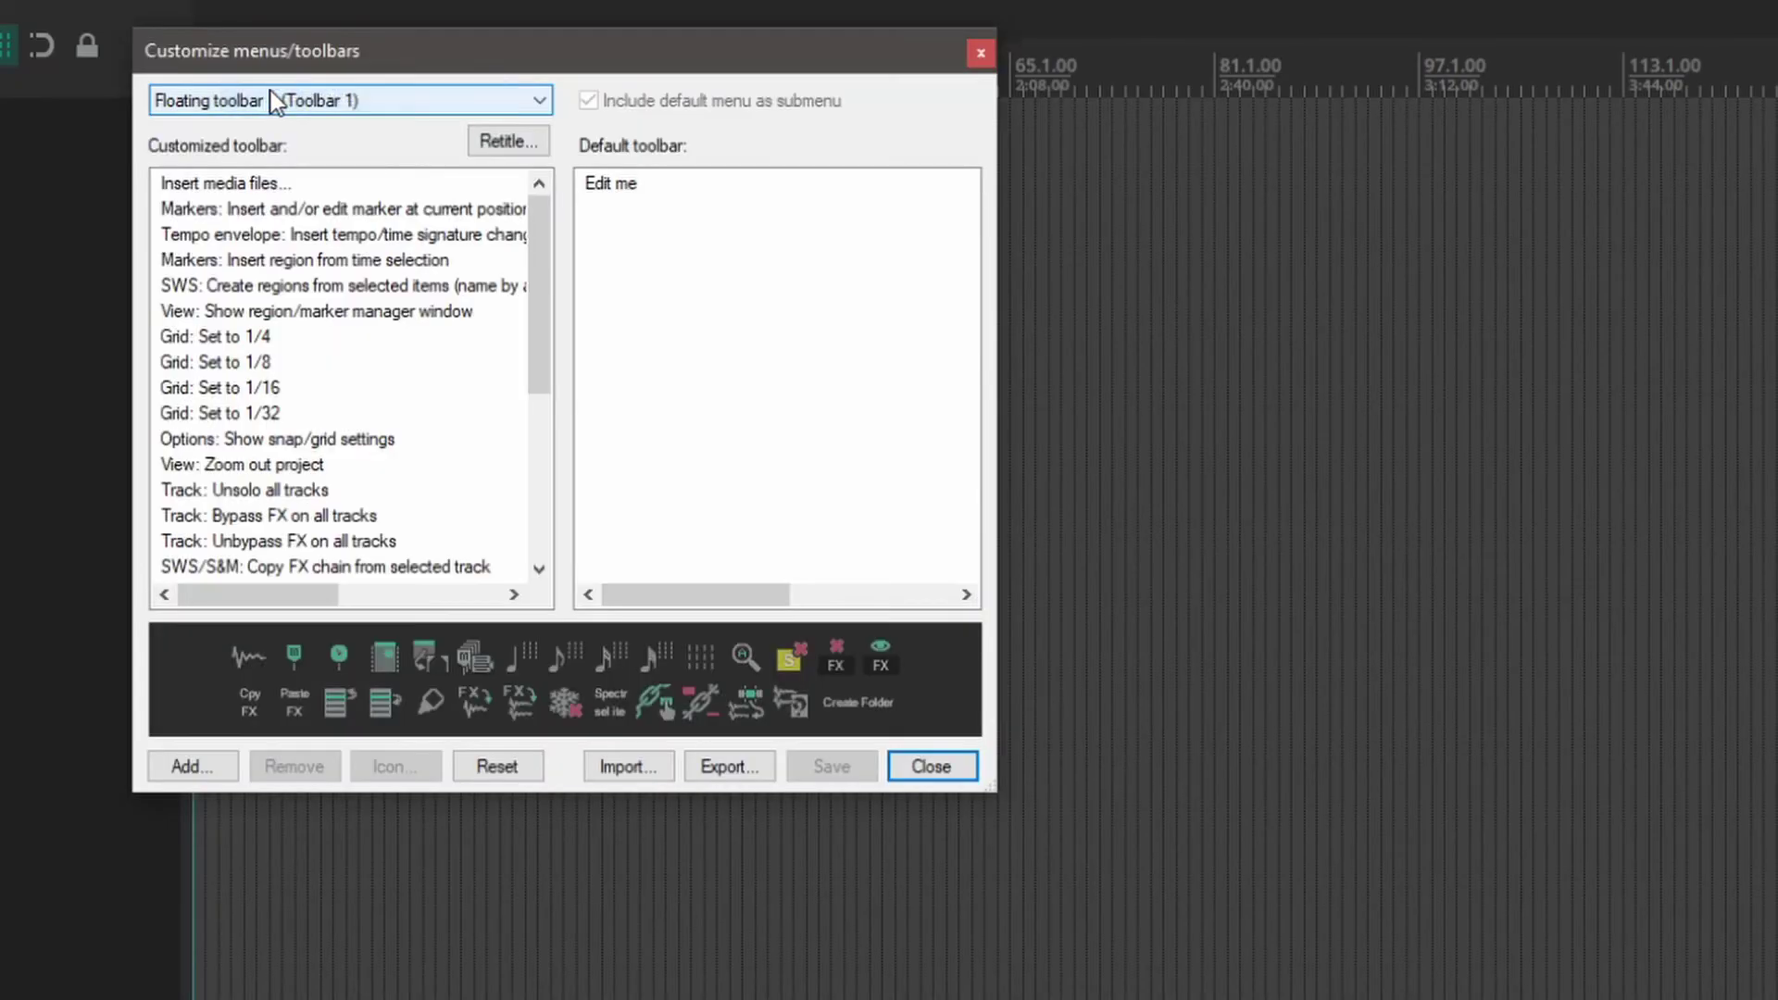
click(224, 182)
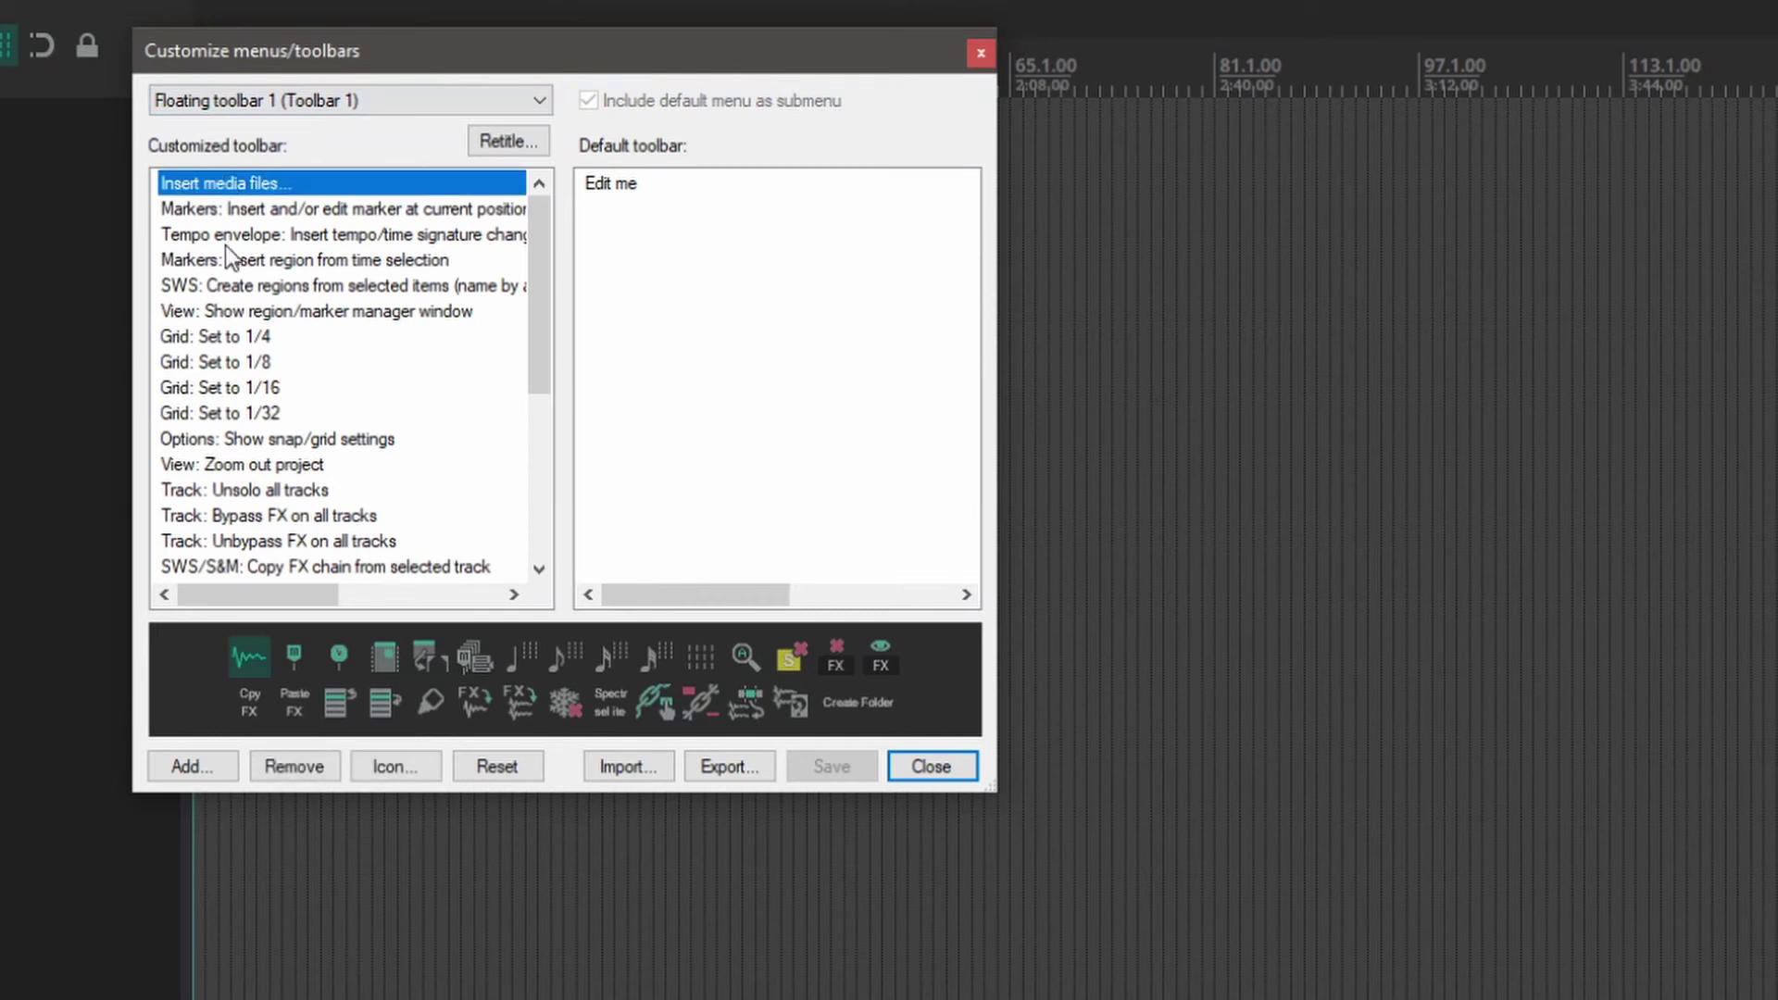
click(196, 765)
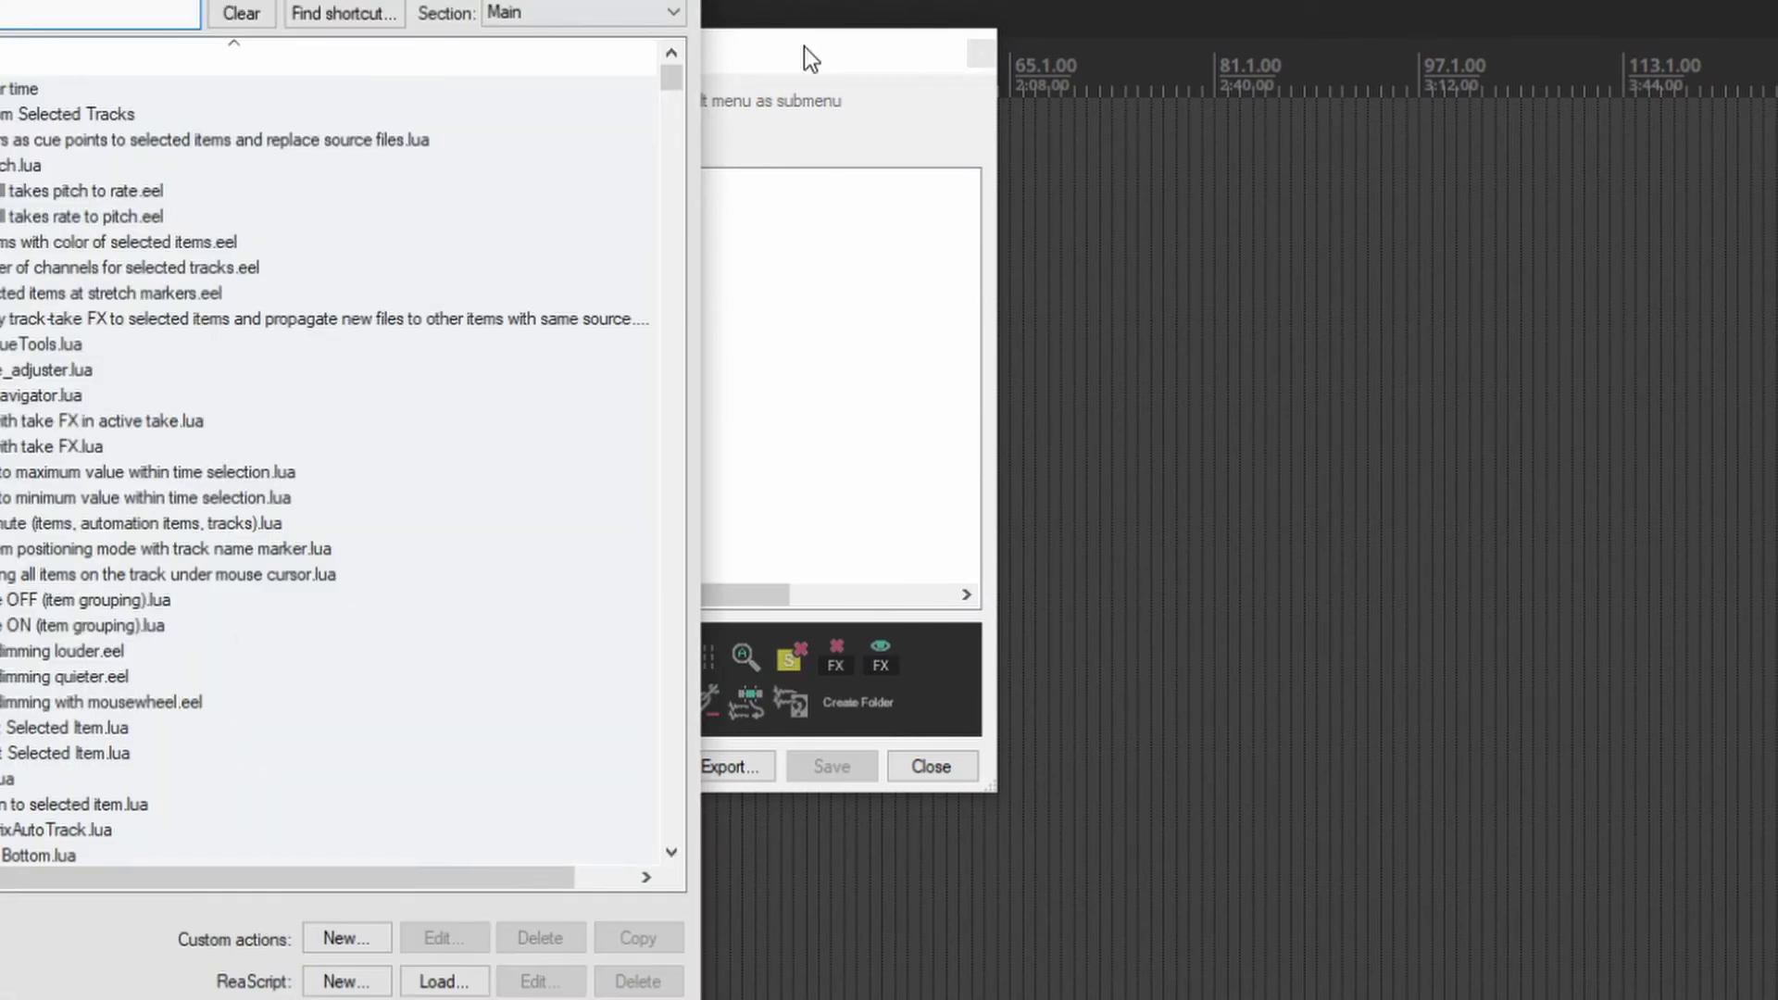
drag(803, 50, 1459, 56)
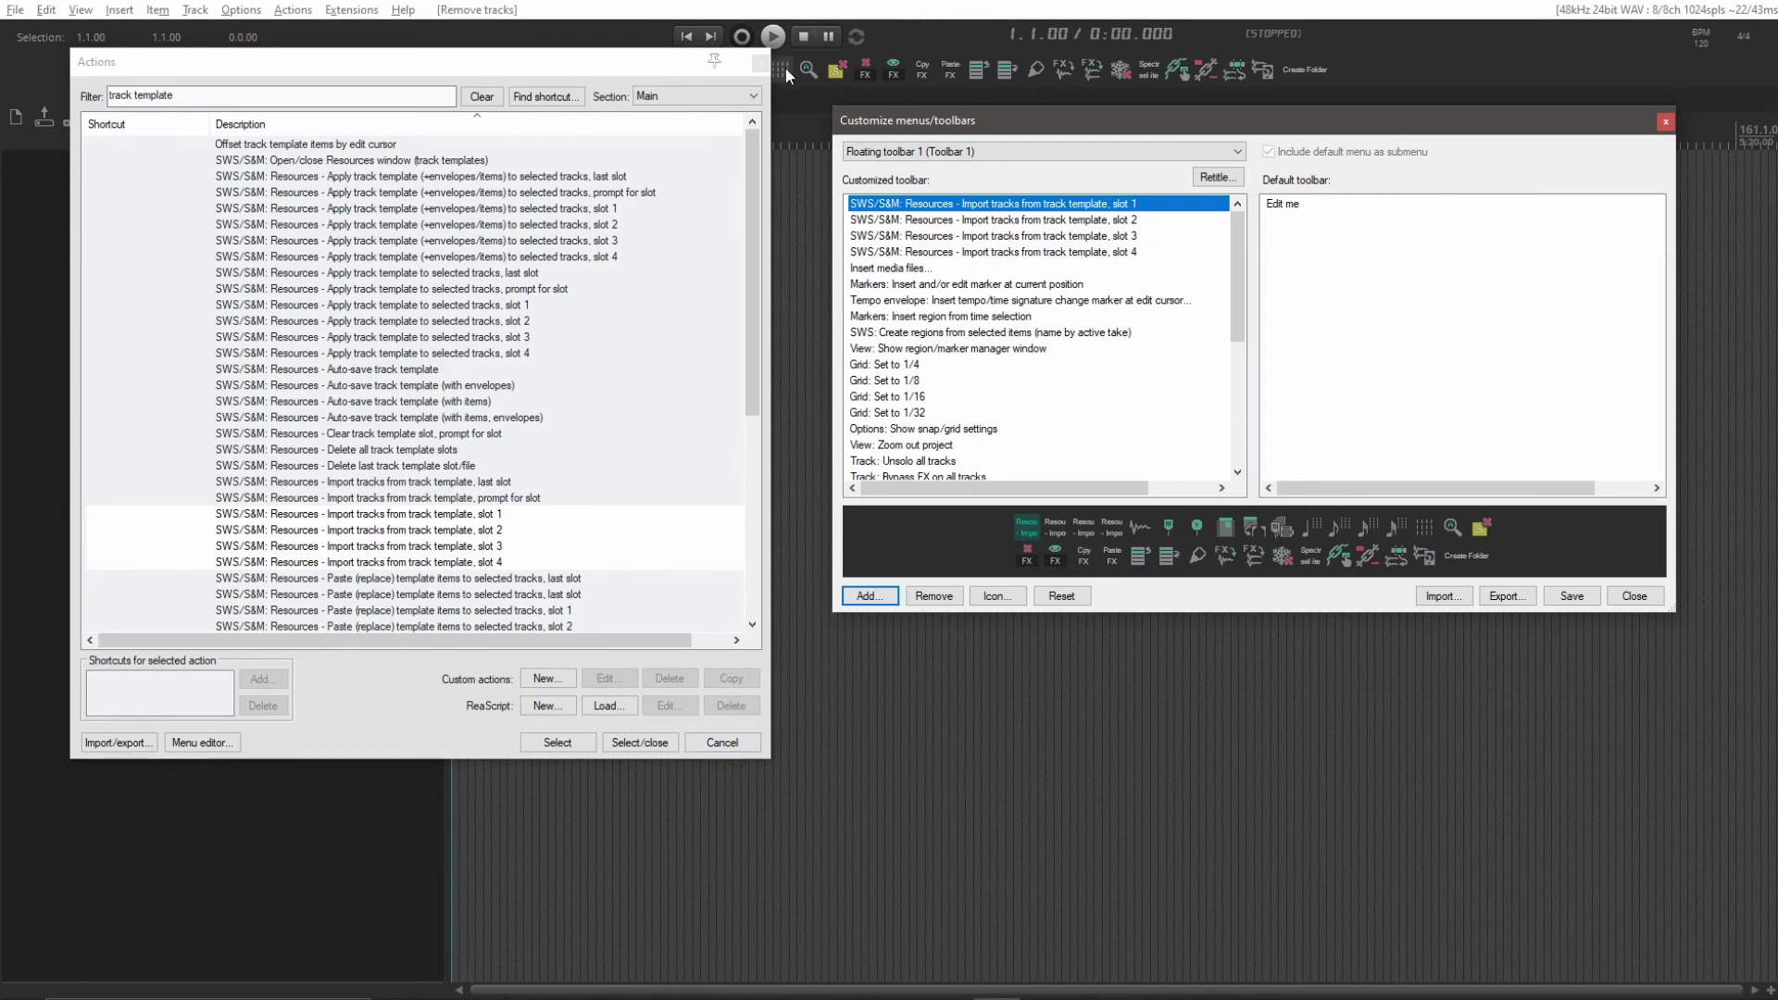
click(759, 63)
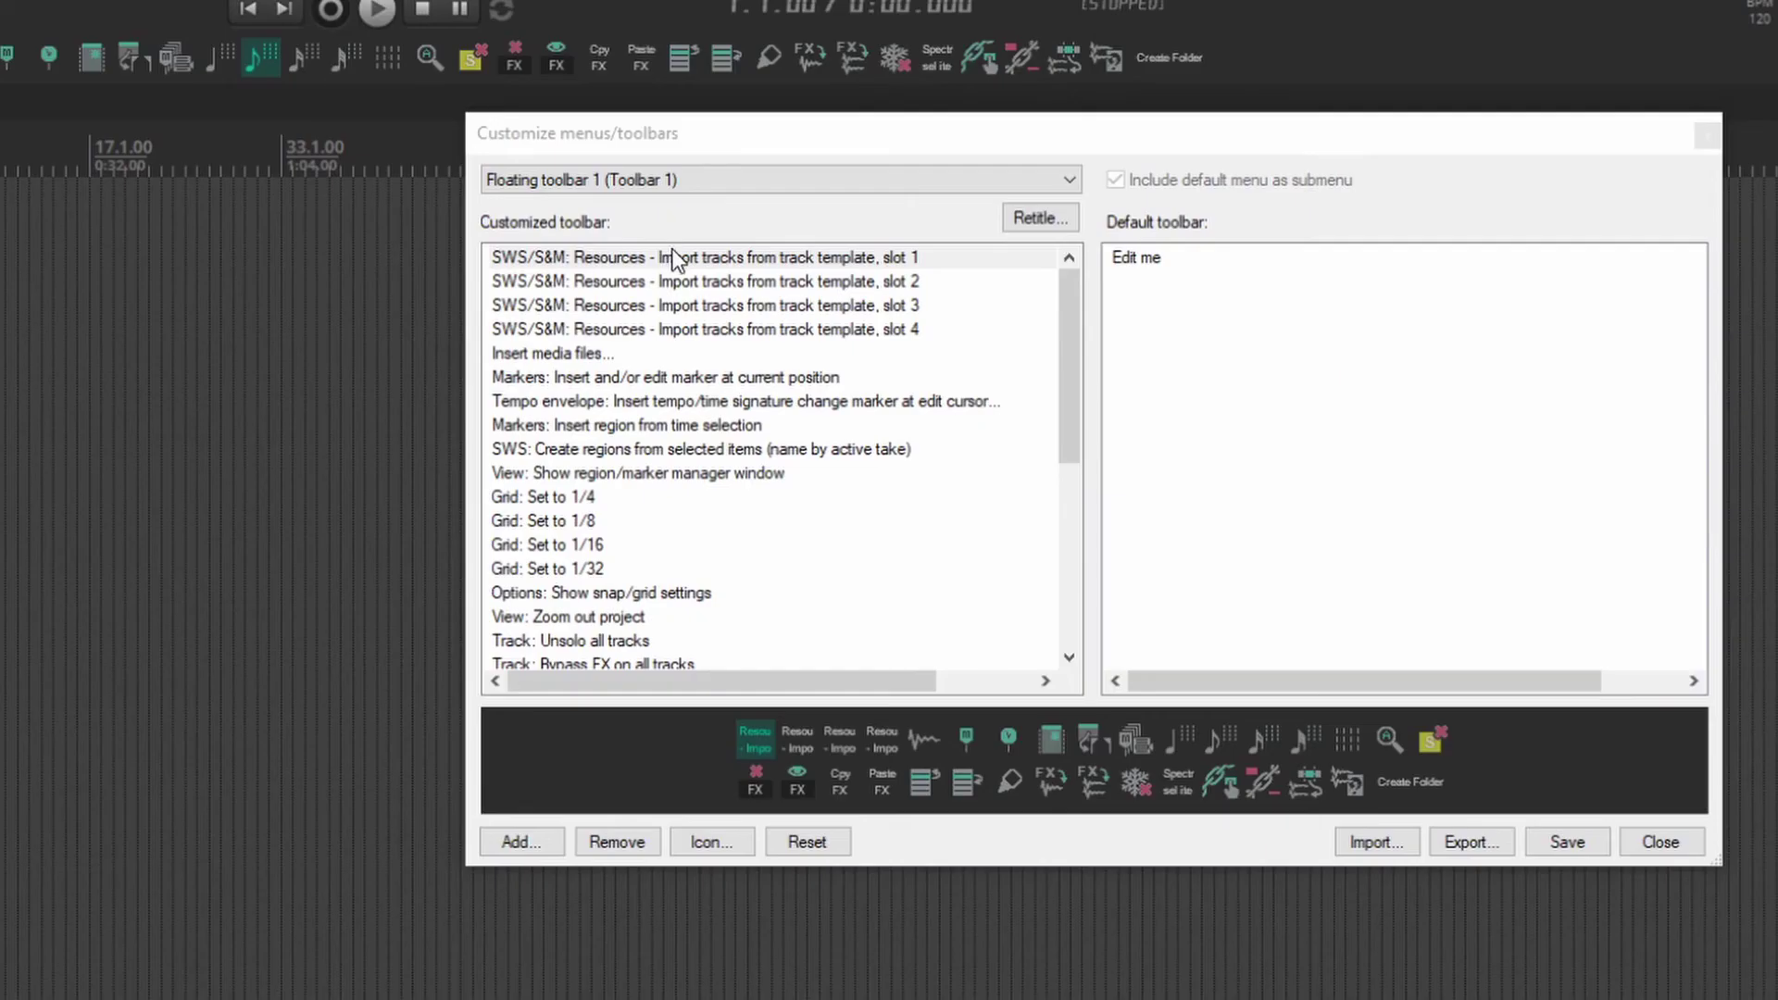
click(969, 199)
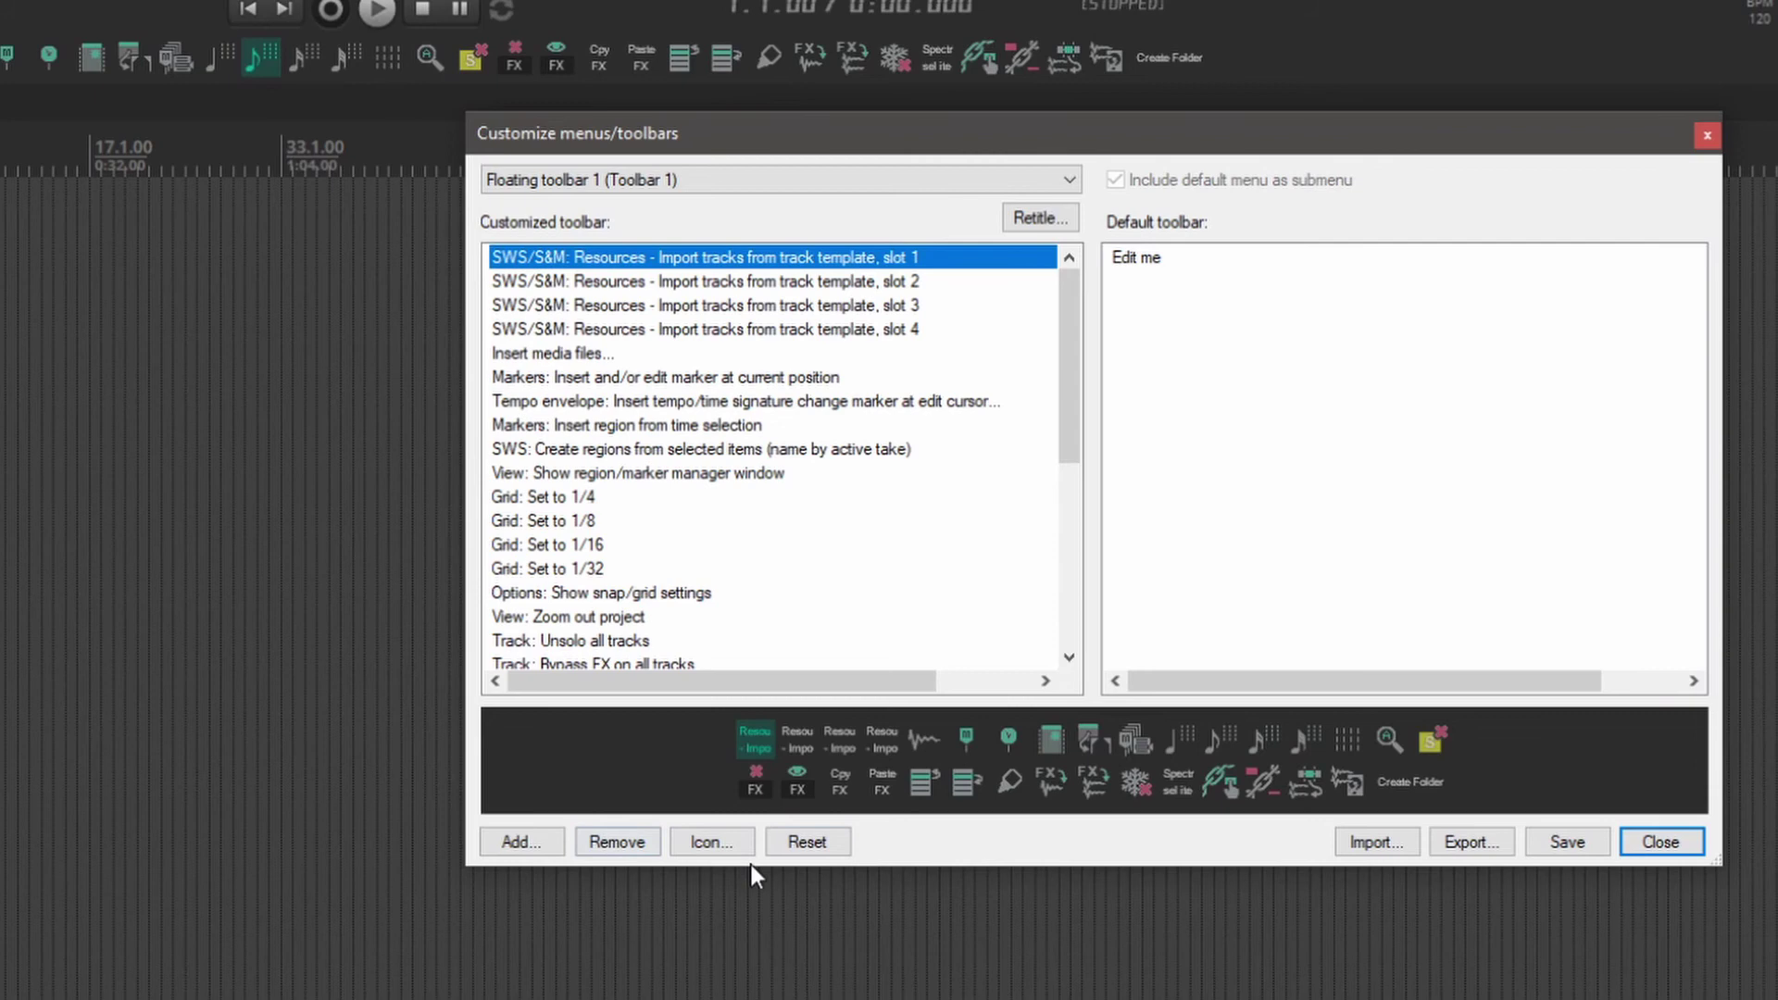
click(724, 843)
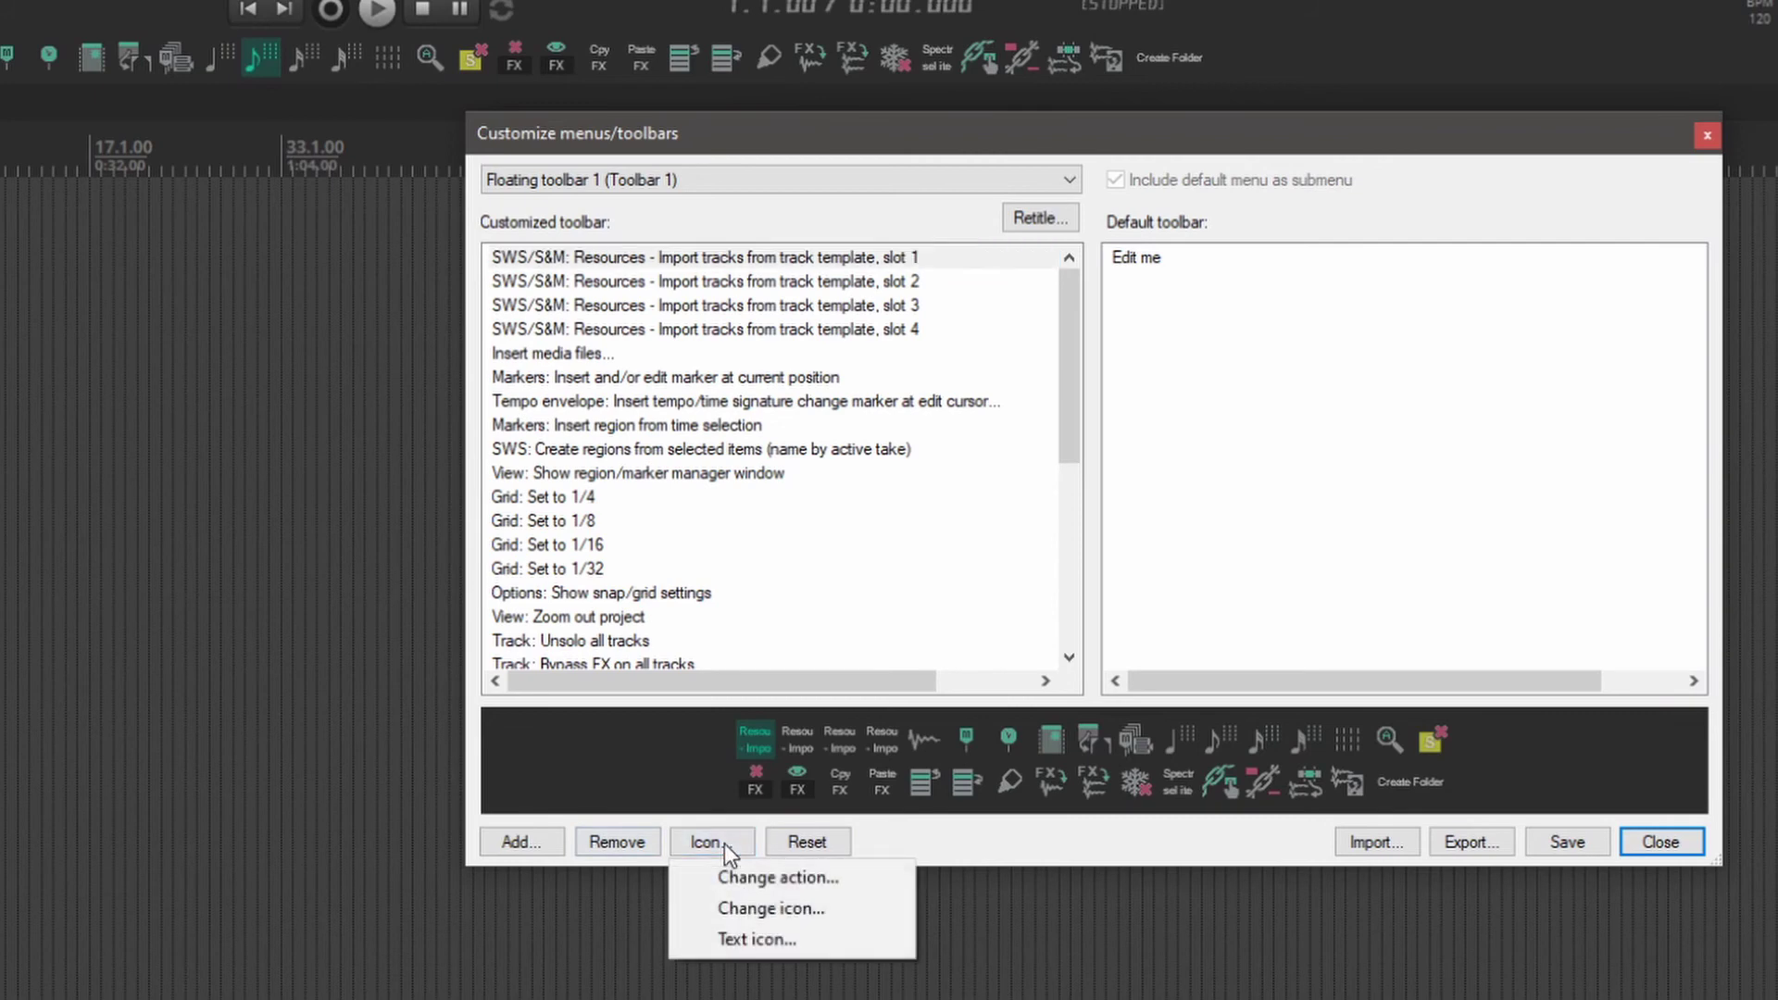
Give the template buttons text labels, starting with Guitar for slot 1, then close customization.
click(746, 939)
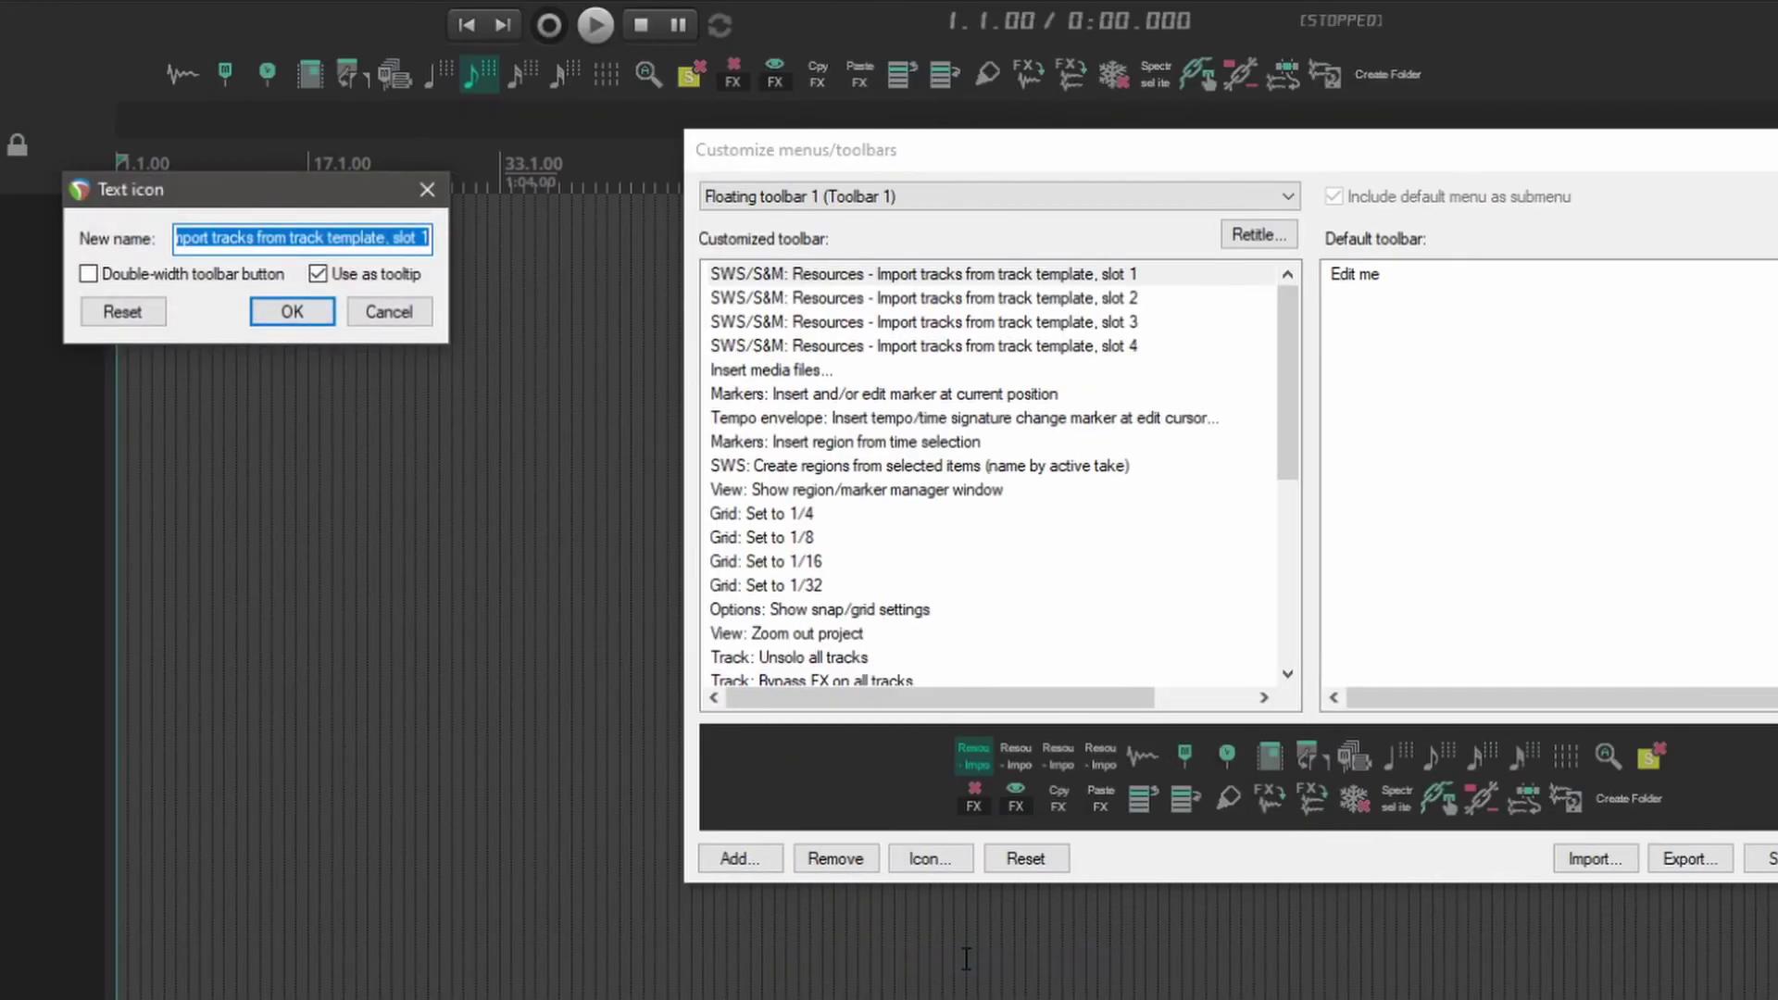
text(G)
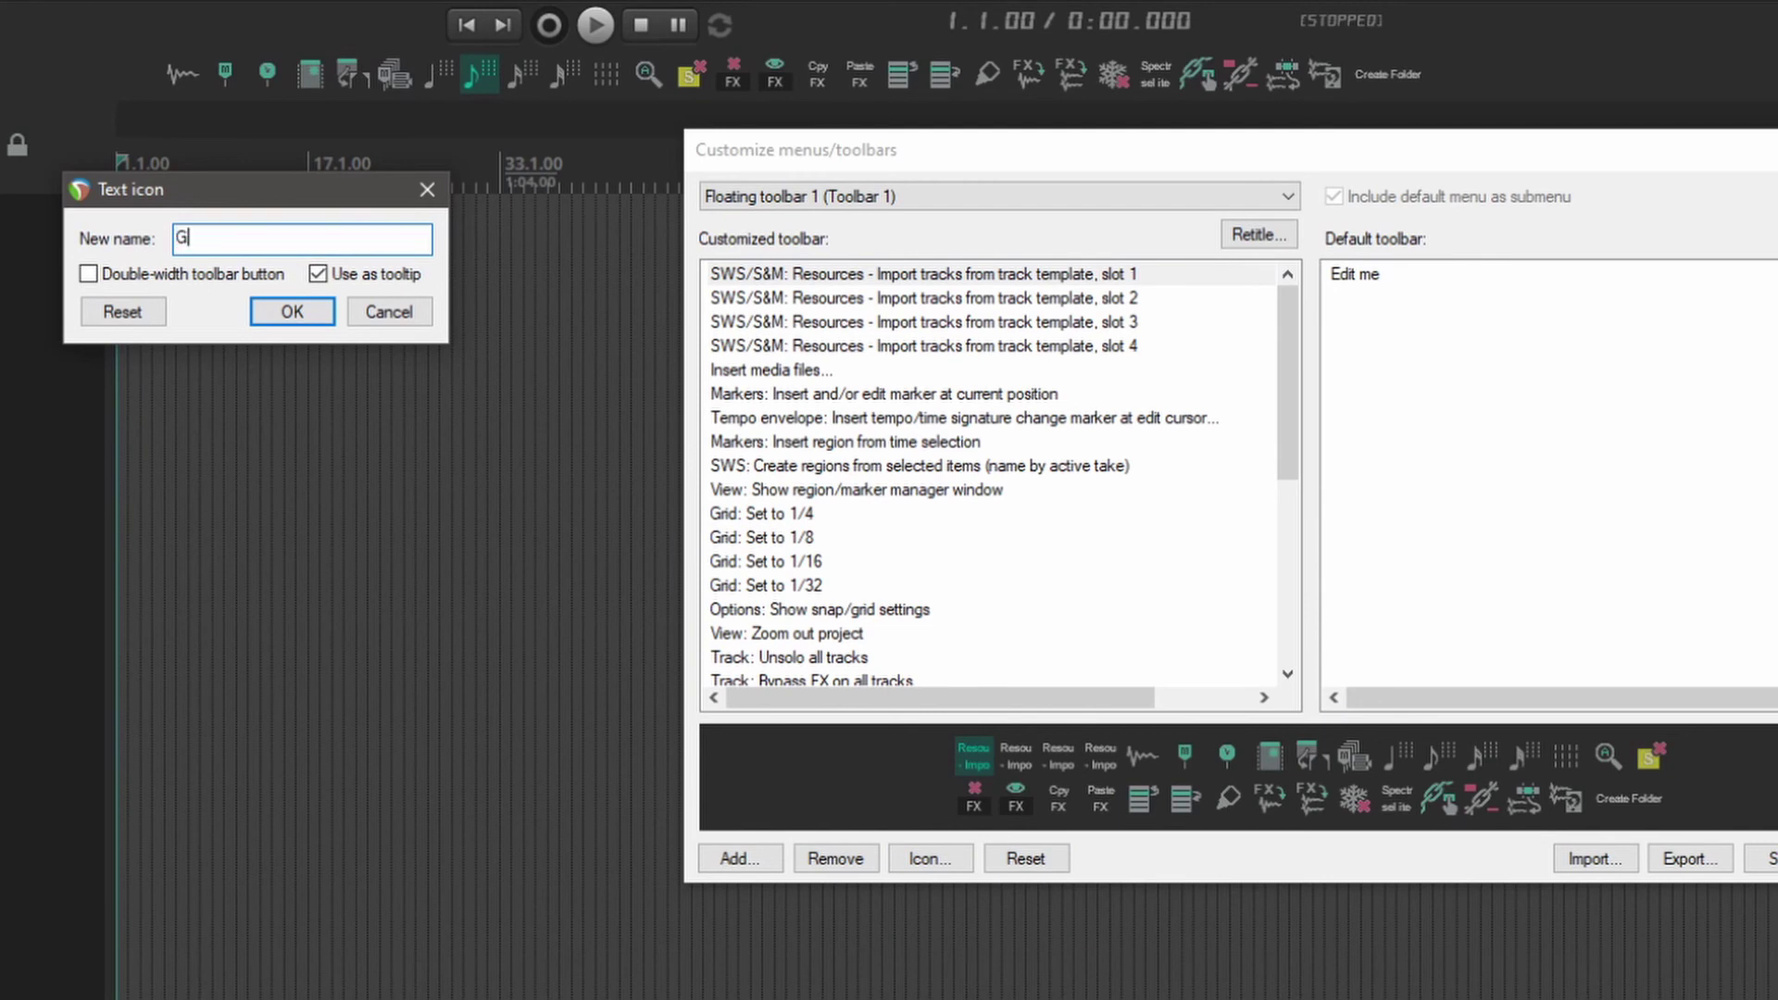
text(uitar)
key(Return)
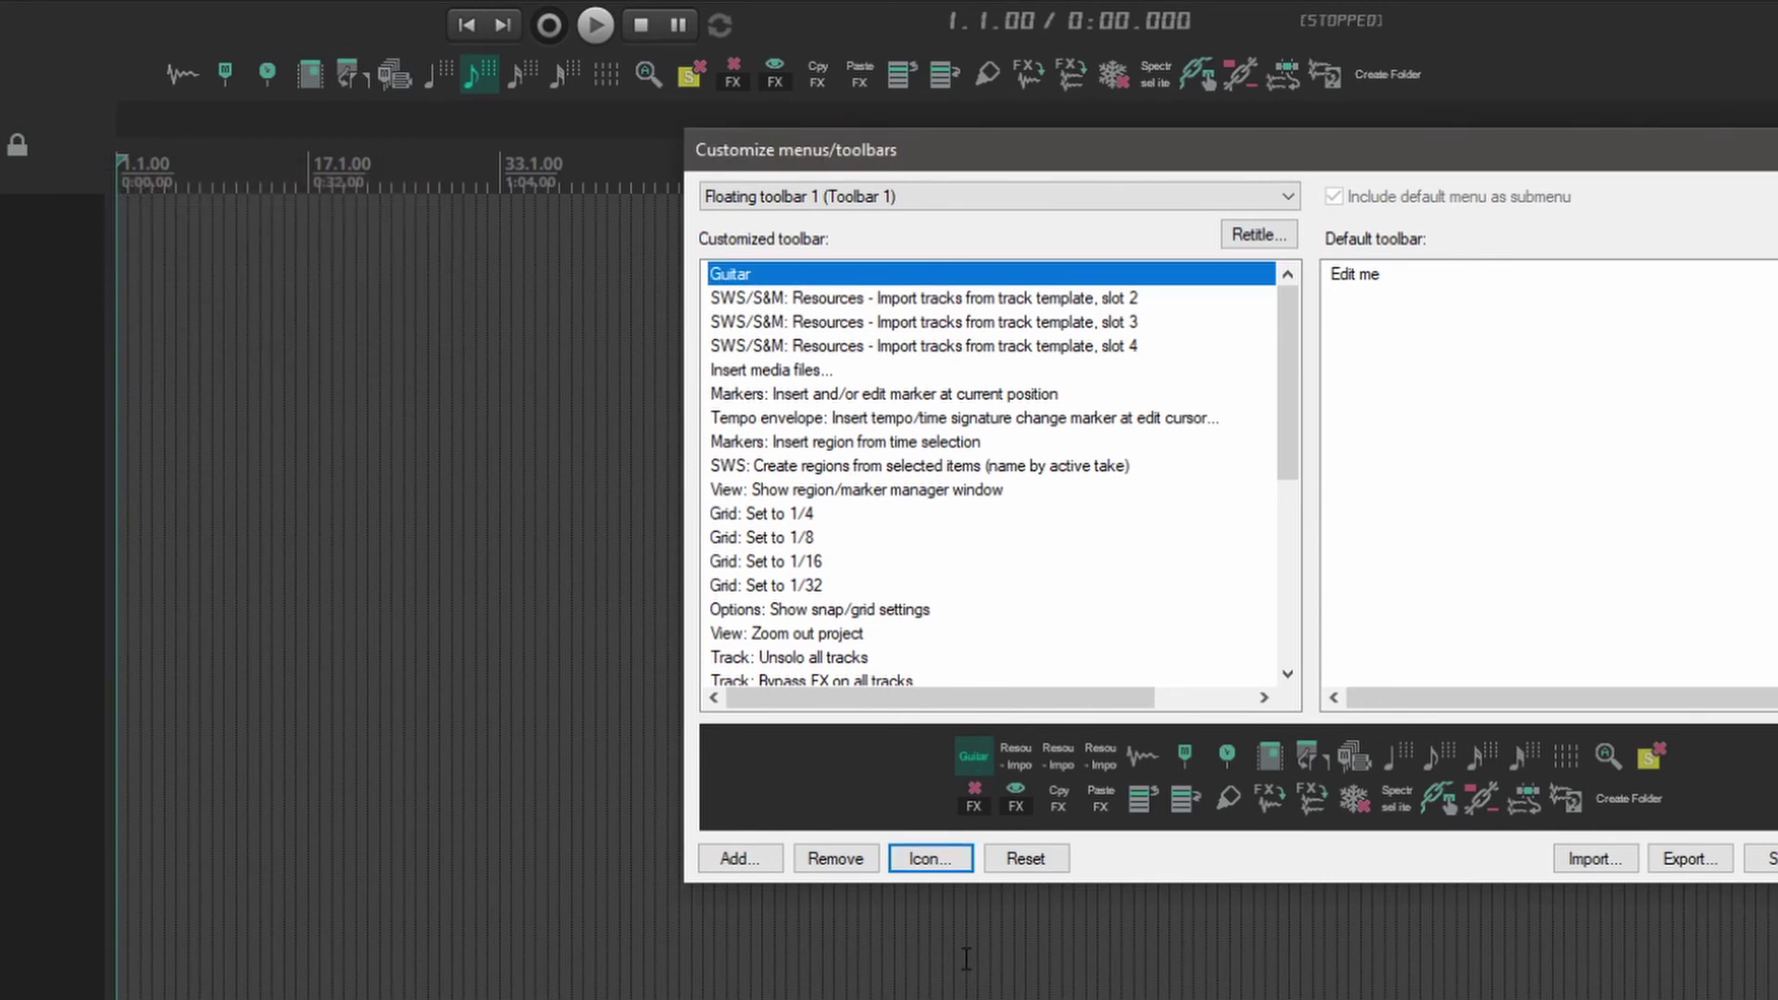
click(811, 300)
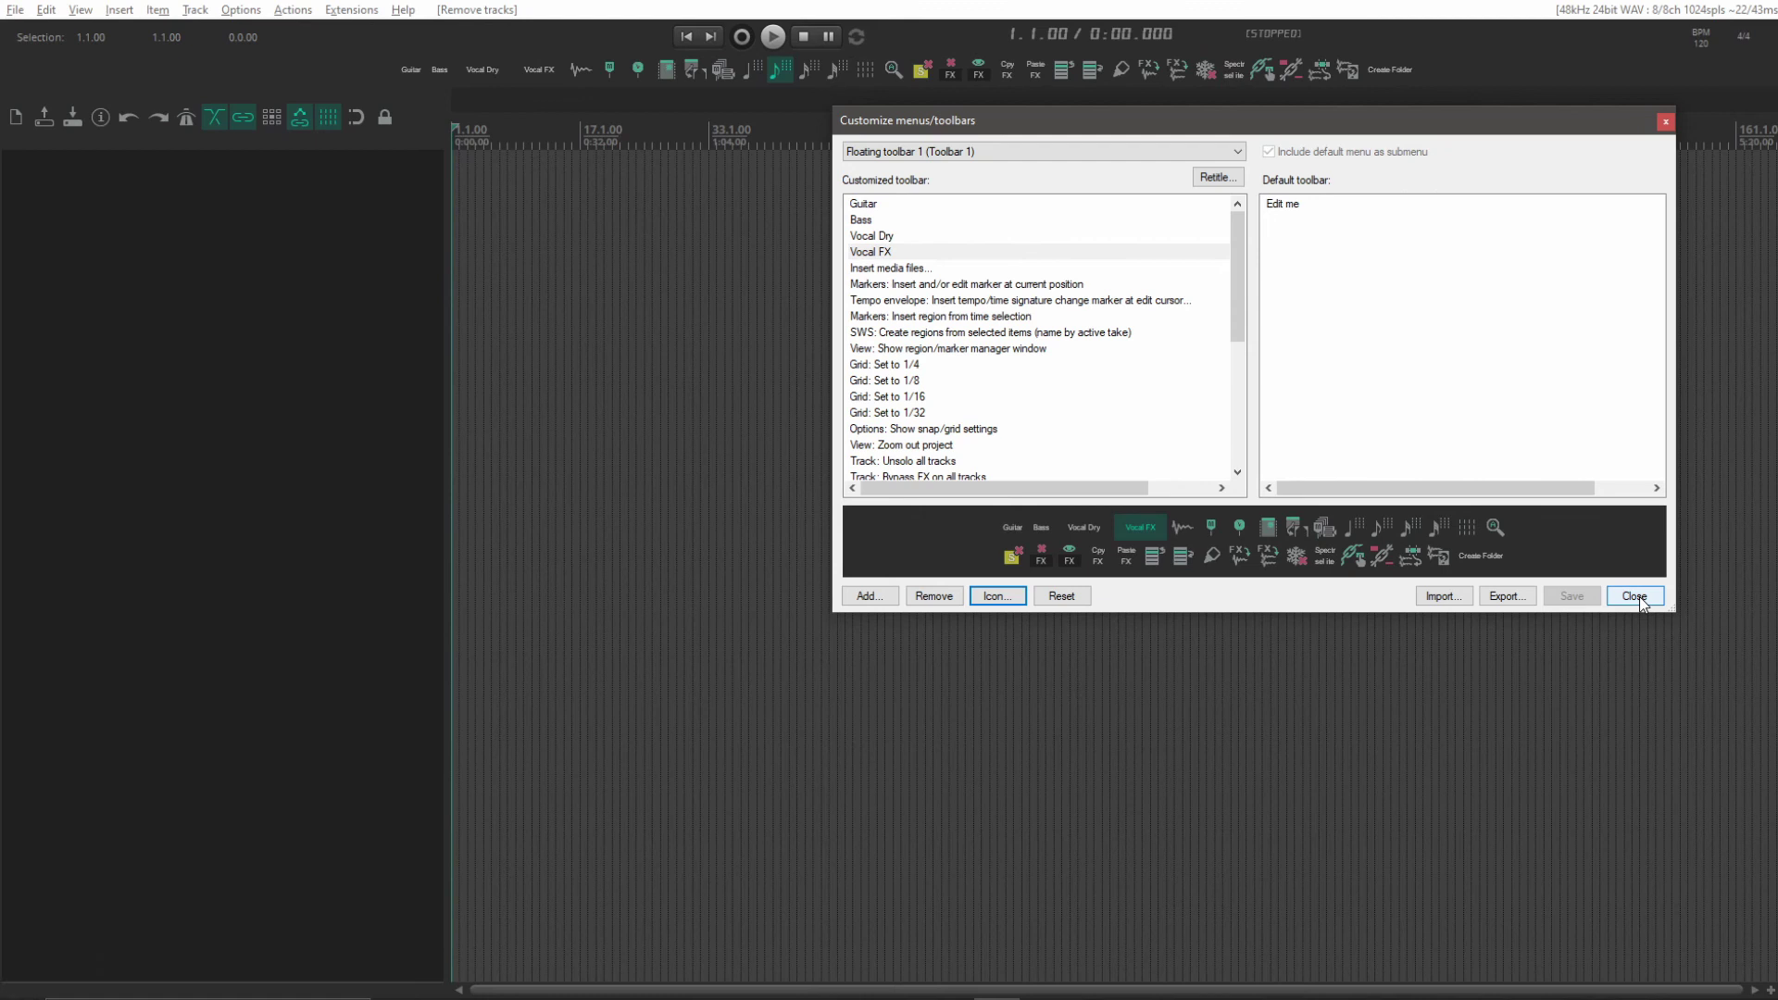
click(1635, 597)
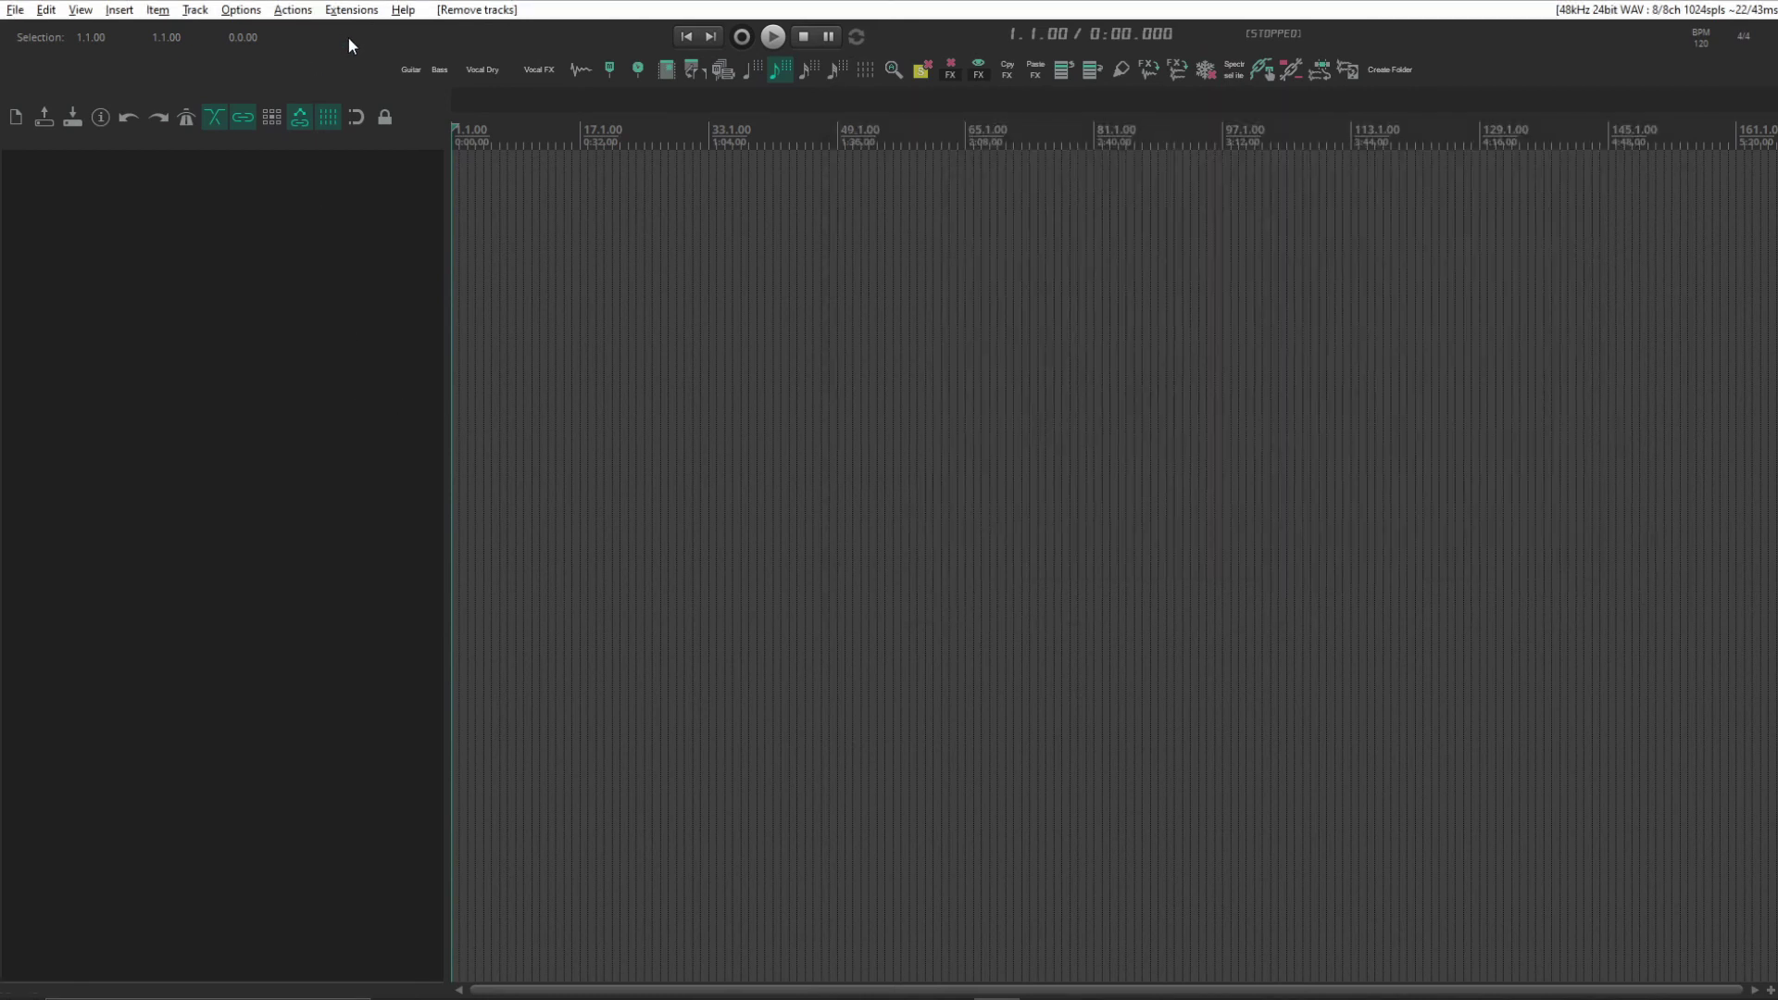
Test the Guitar button, check the imported guitar tracks' inputs, then delete them.
click(410, 70)
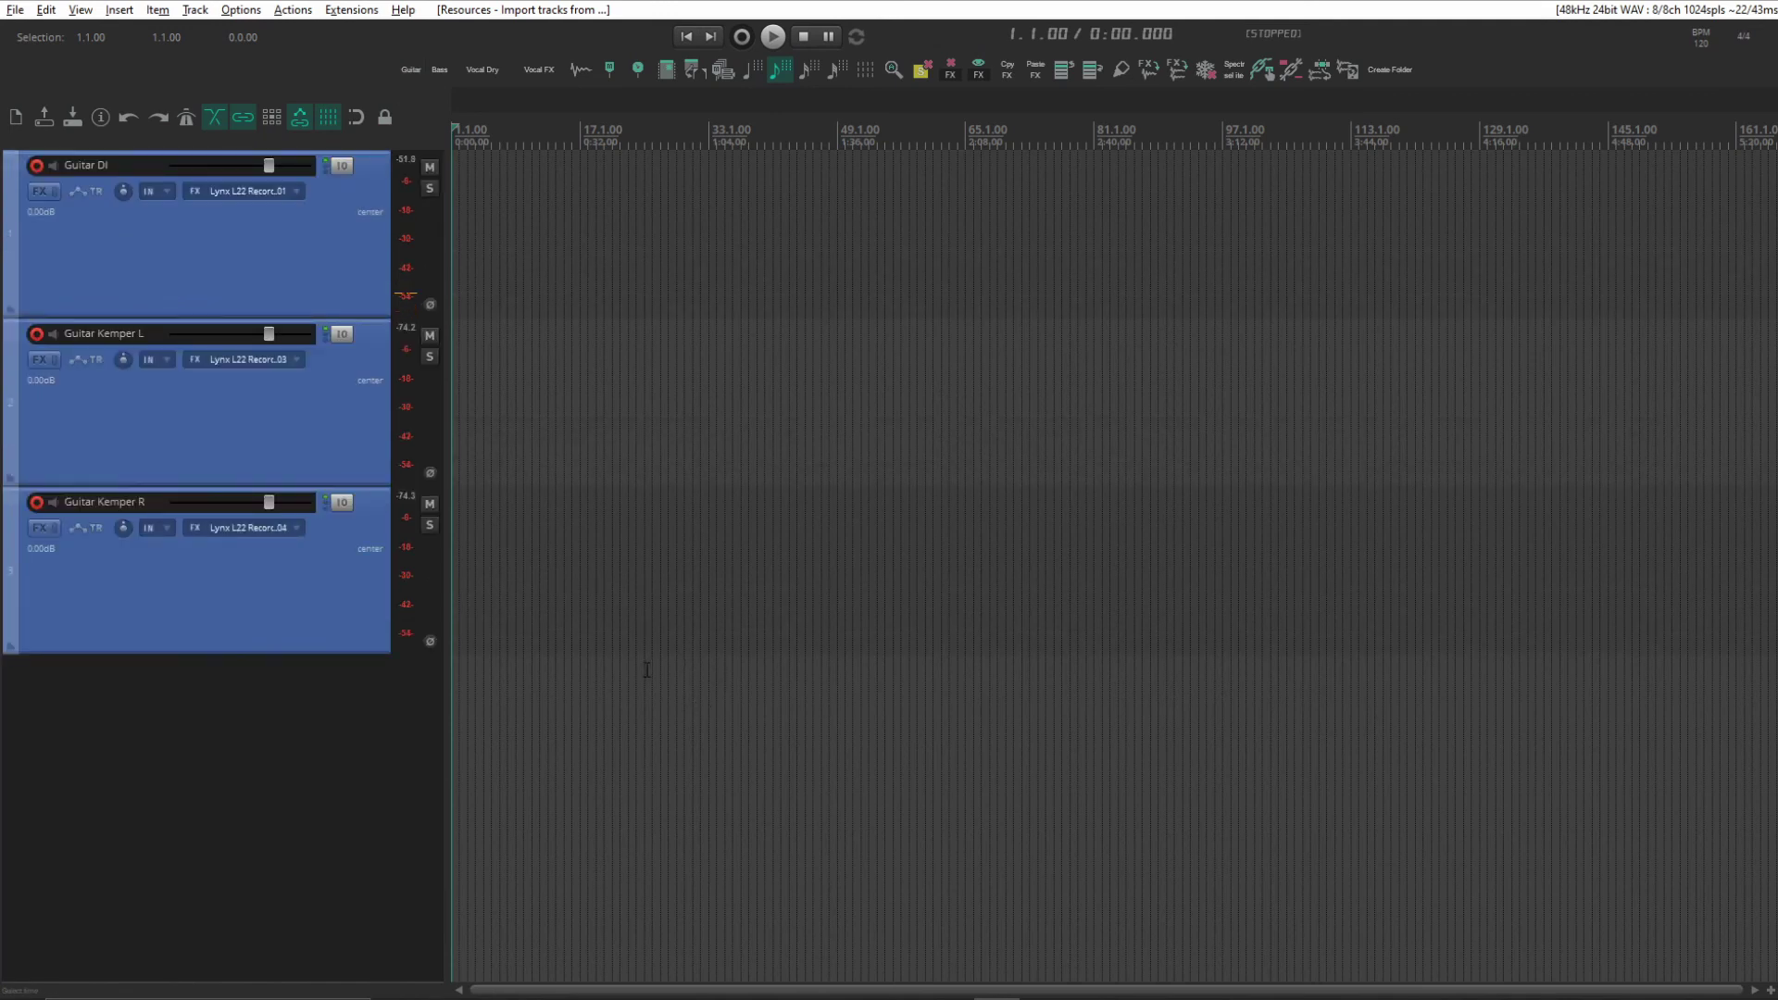
right_click(33, 171)
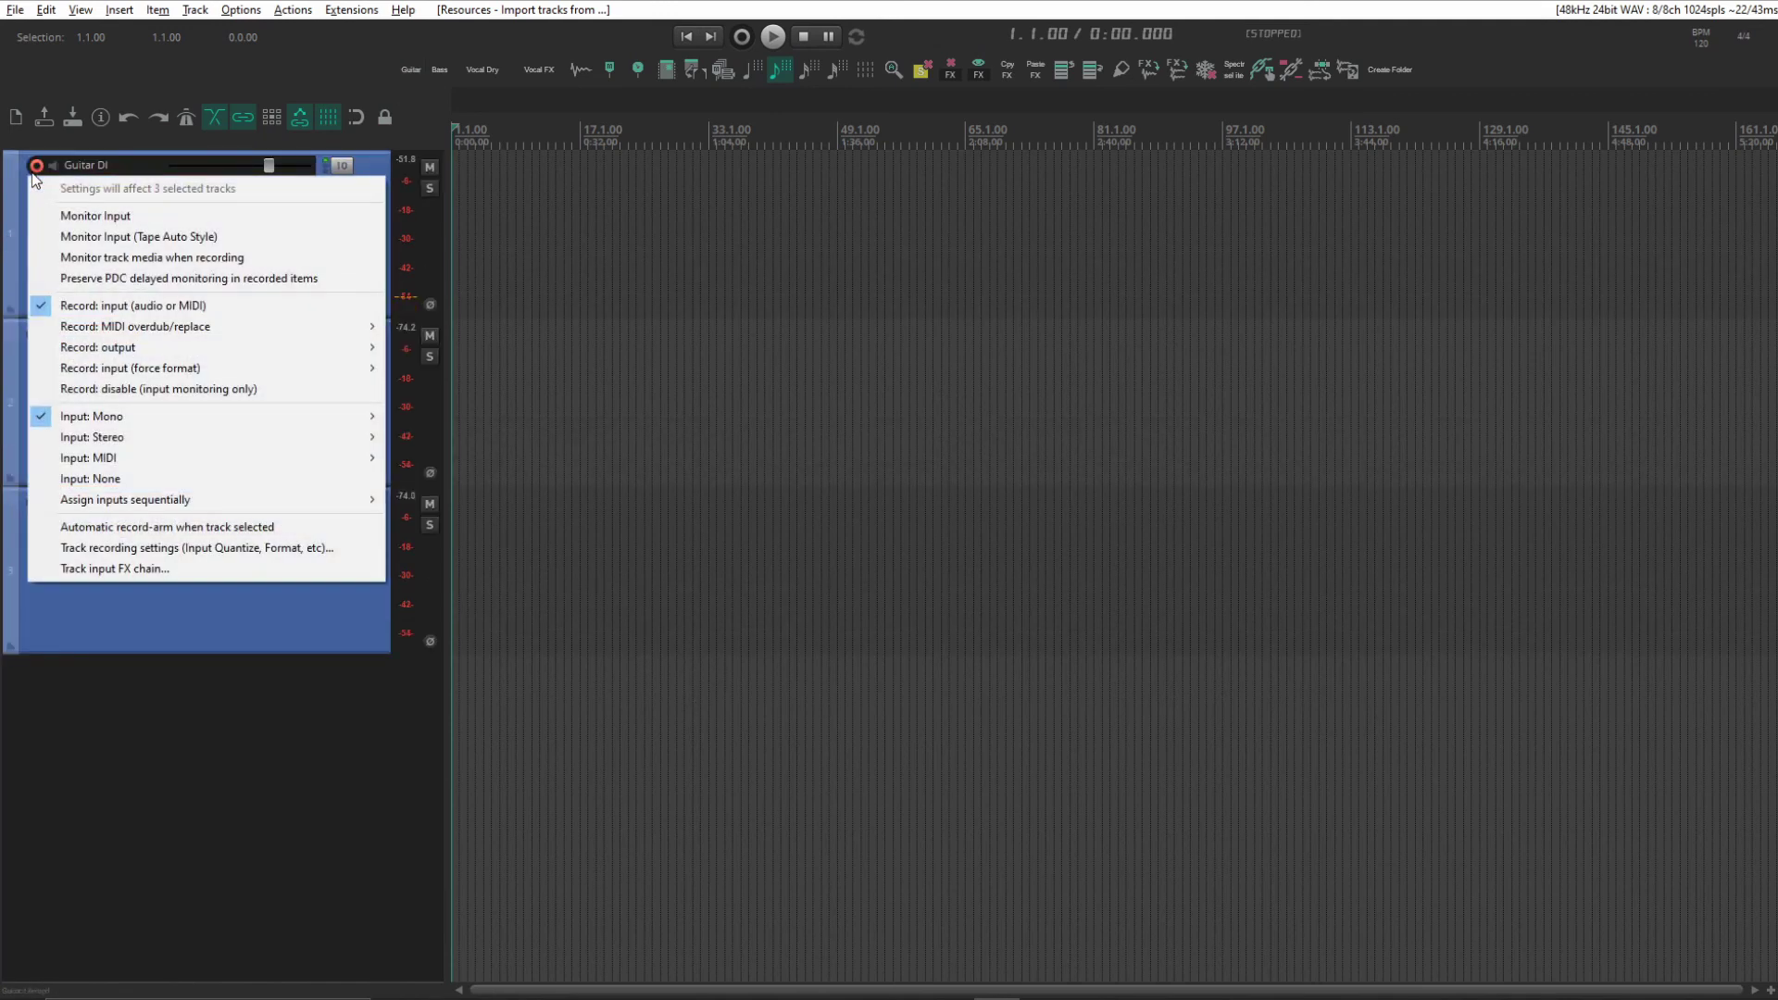
click(99, 839)
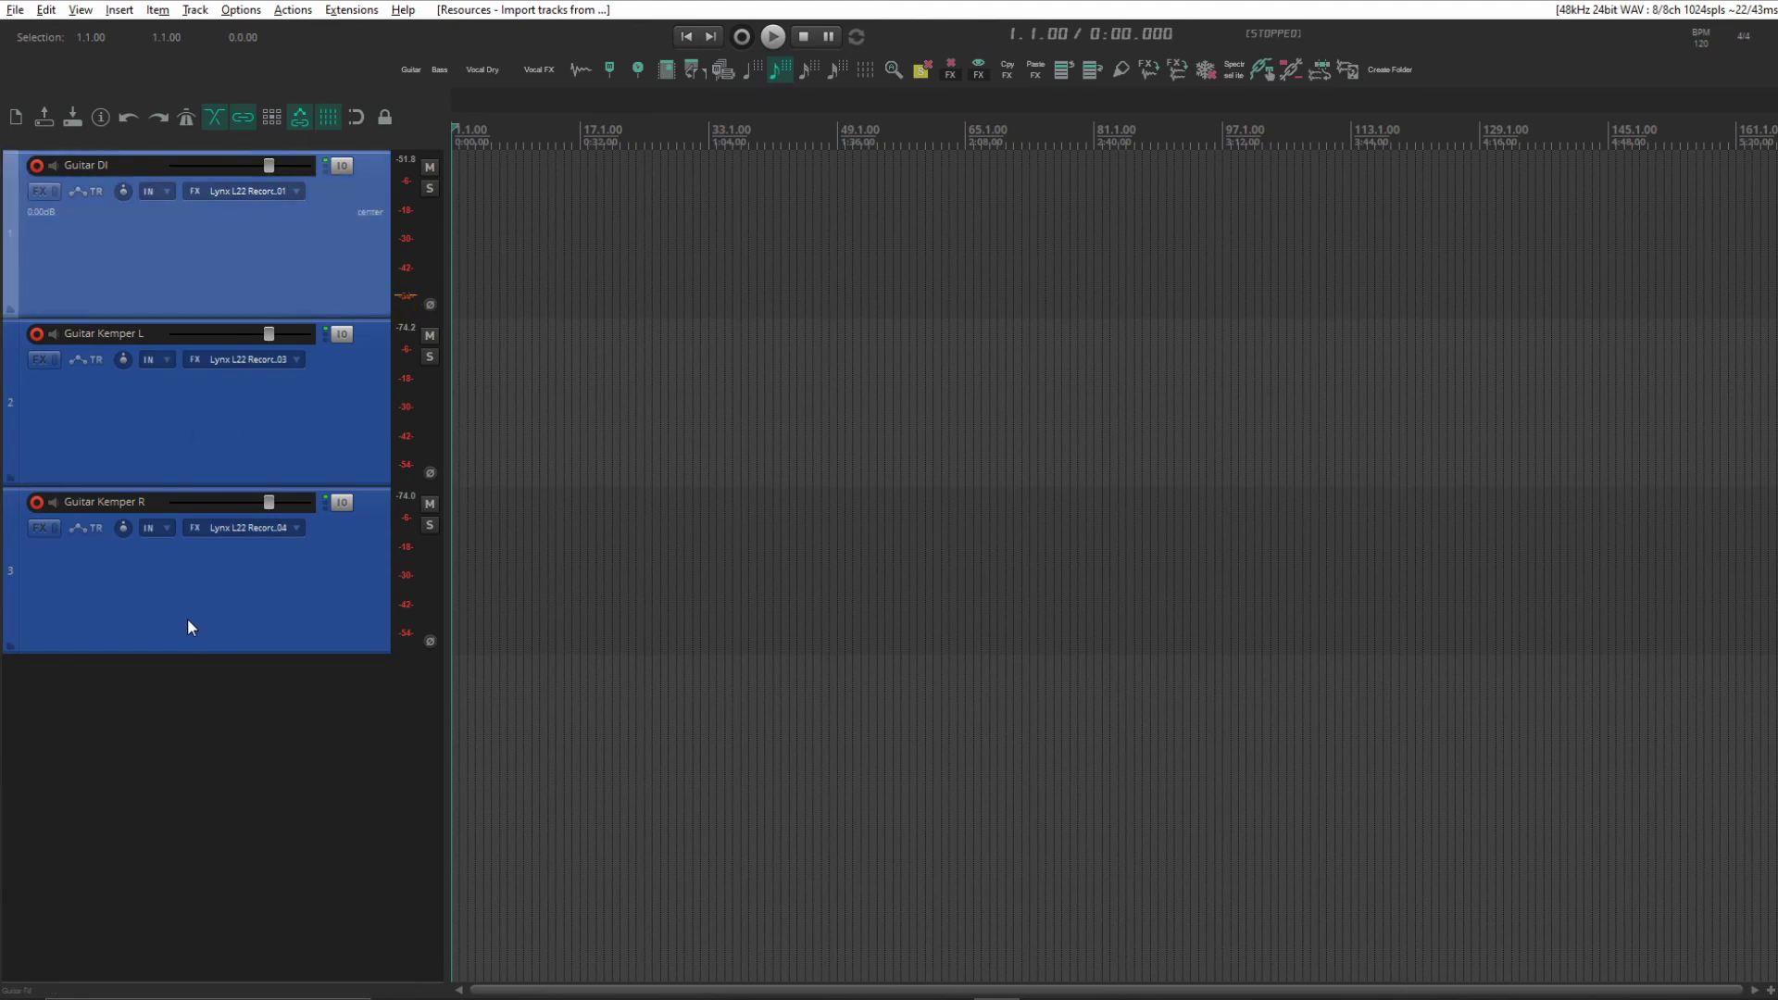
key(Delete)
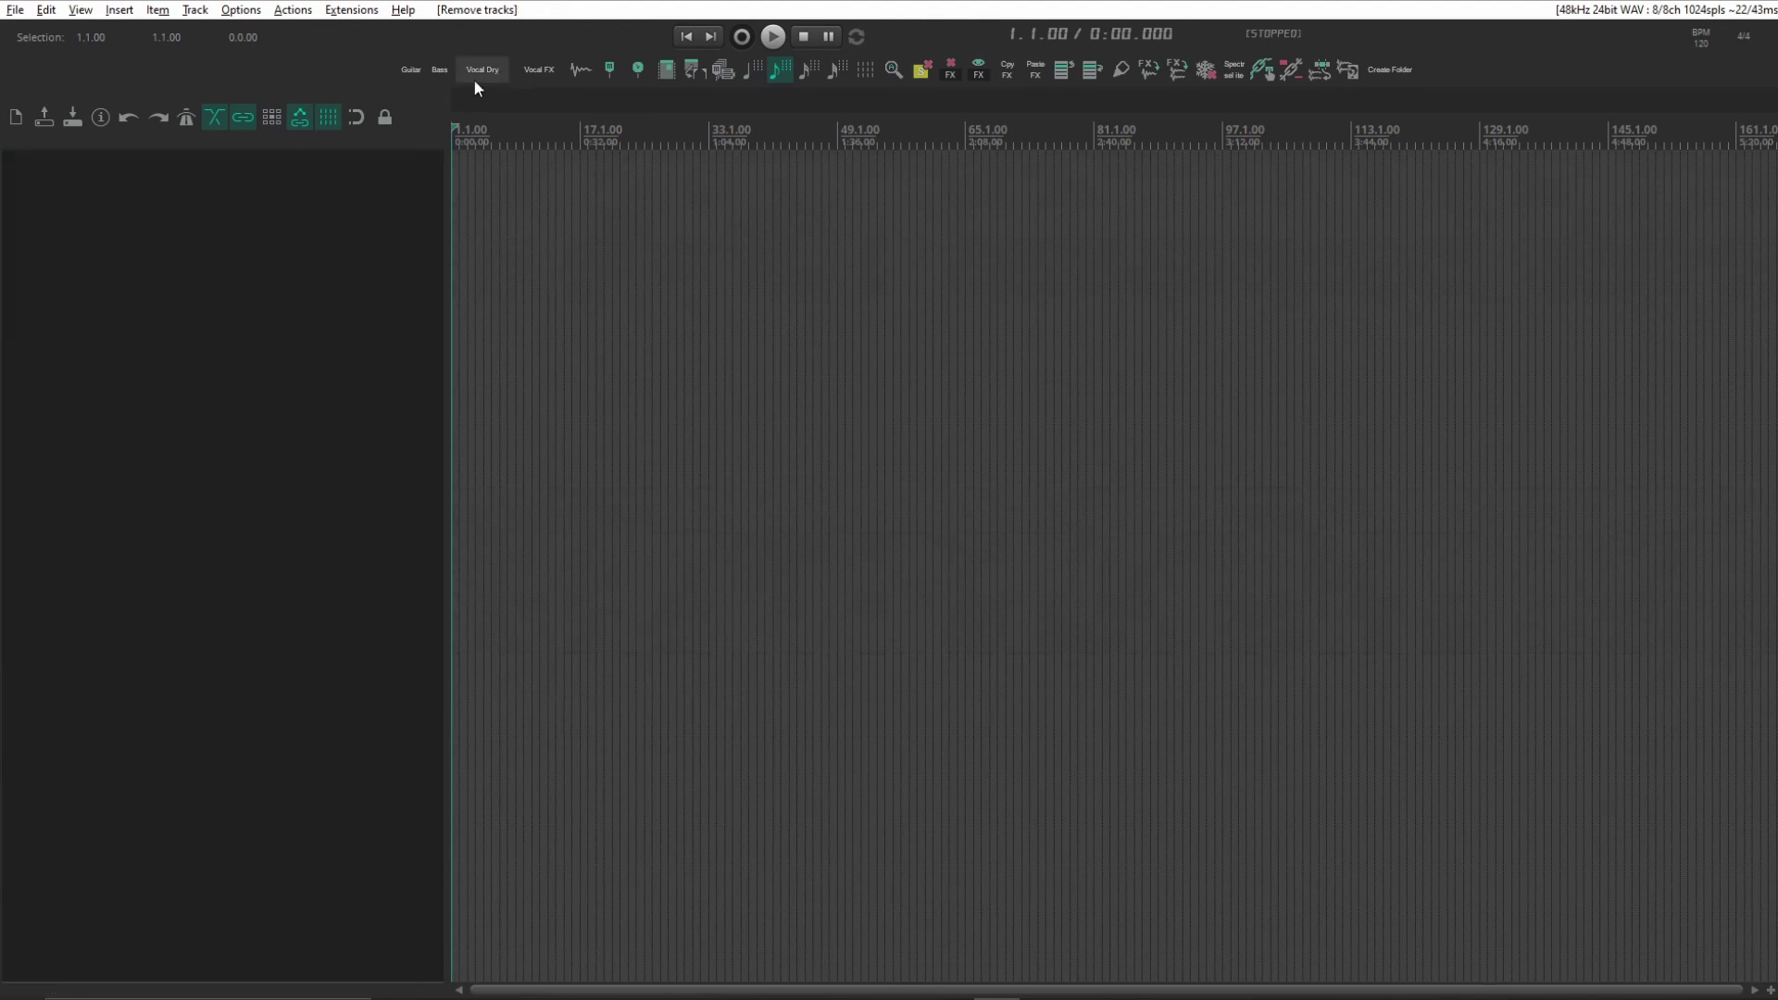
Test the Bass and Vocal Dry buttons, deleting the Bass DI and Lead Vocal tracks after each.
click(444, 66)
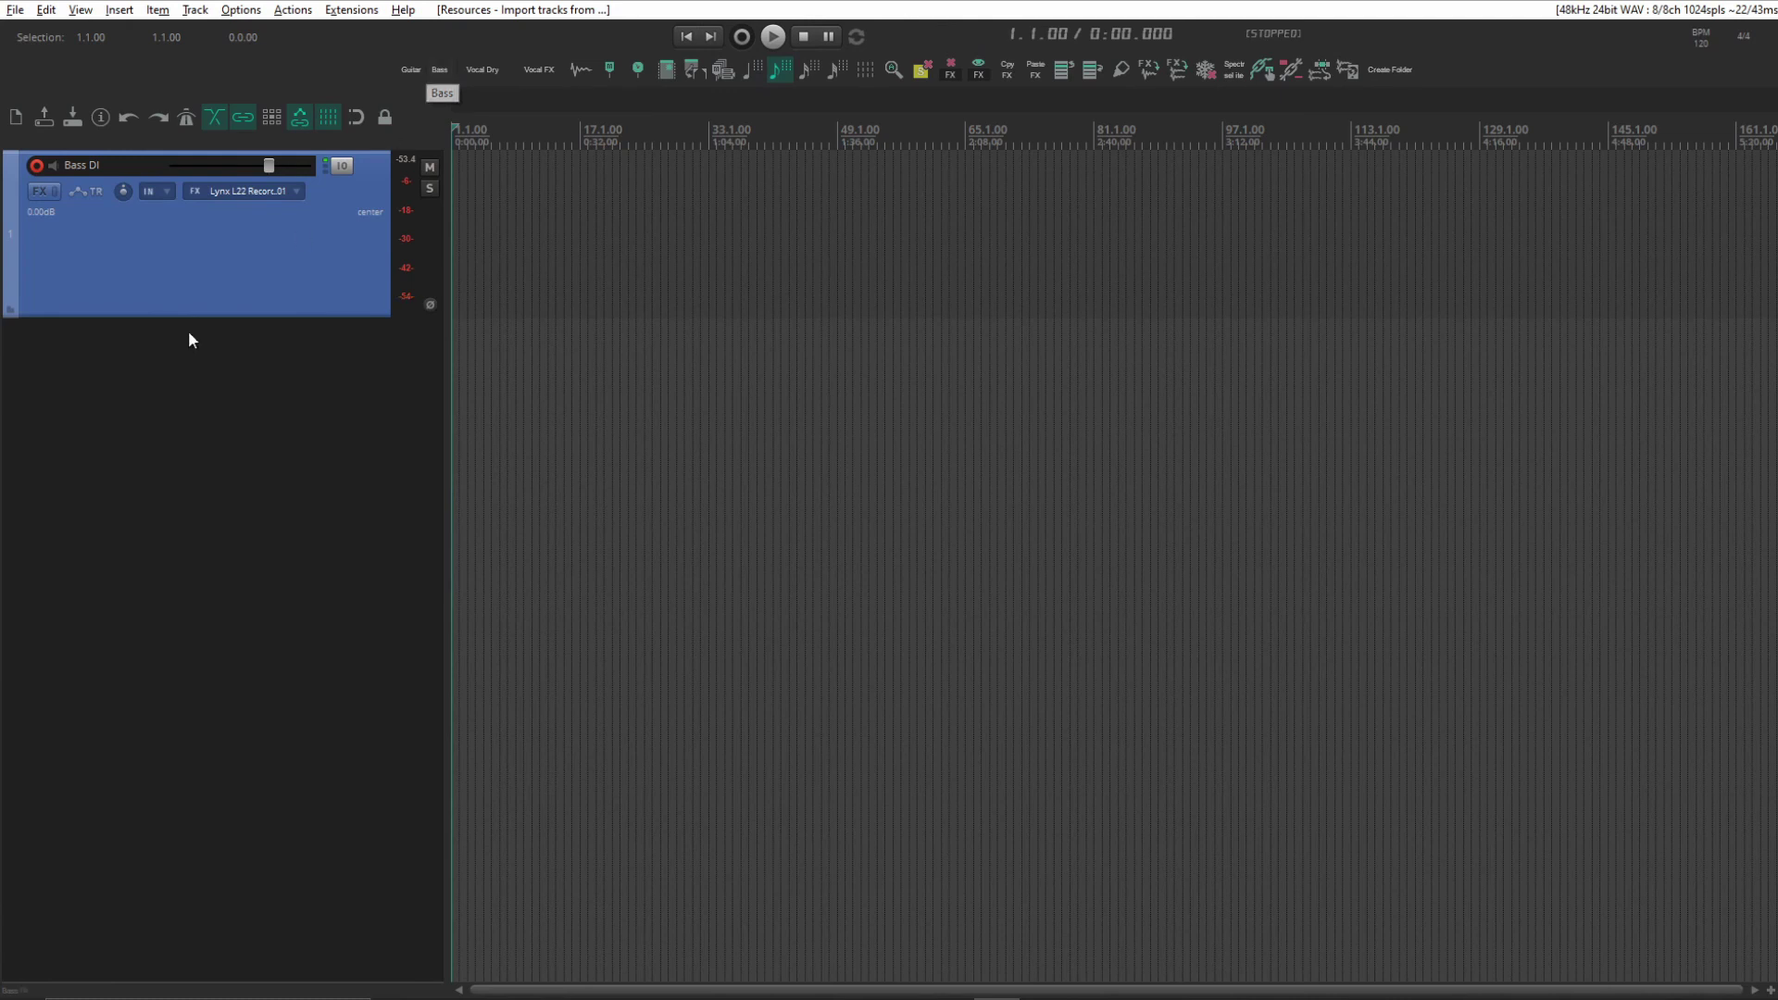
key(Delete)
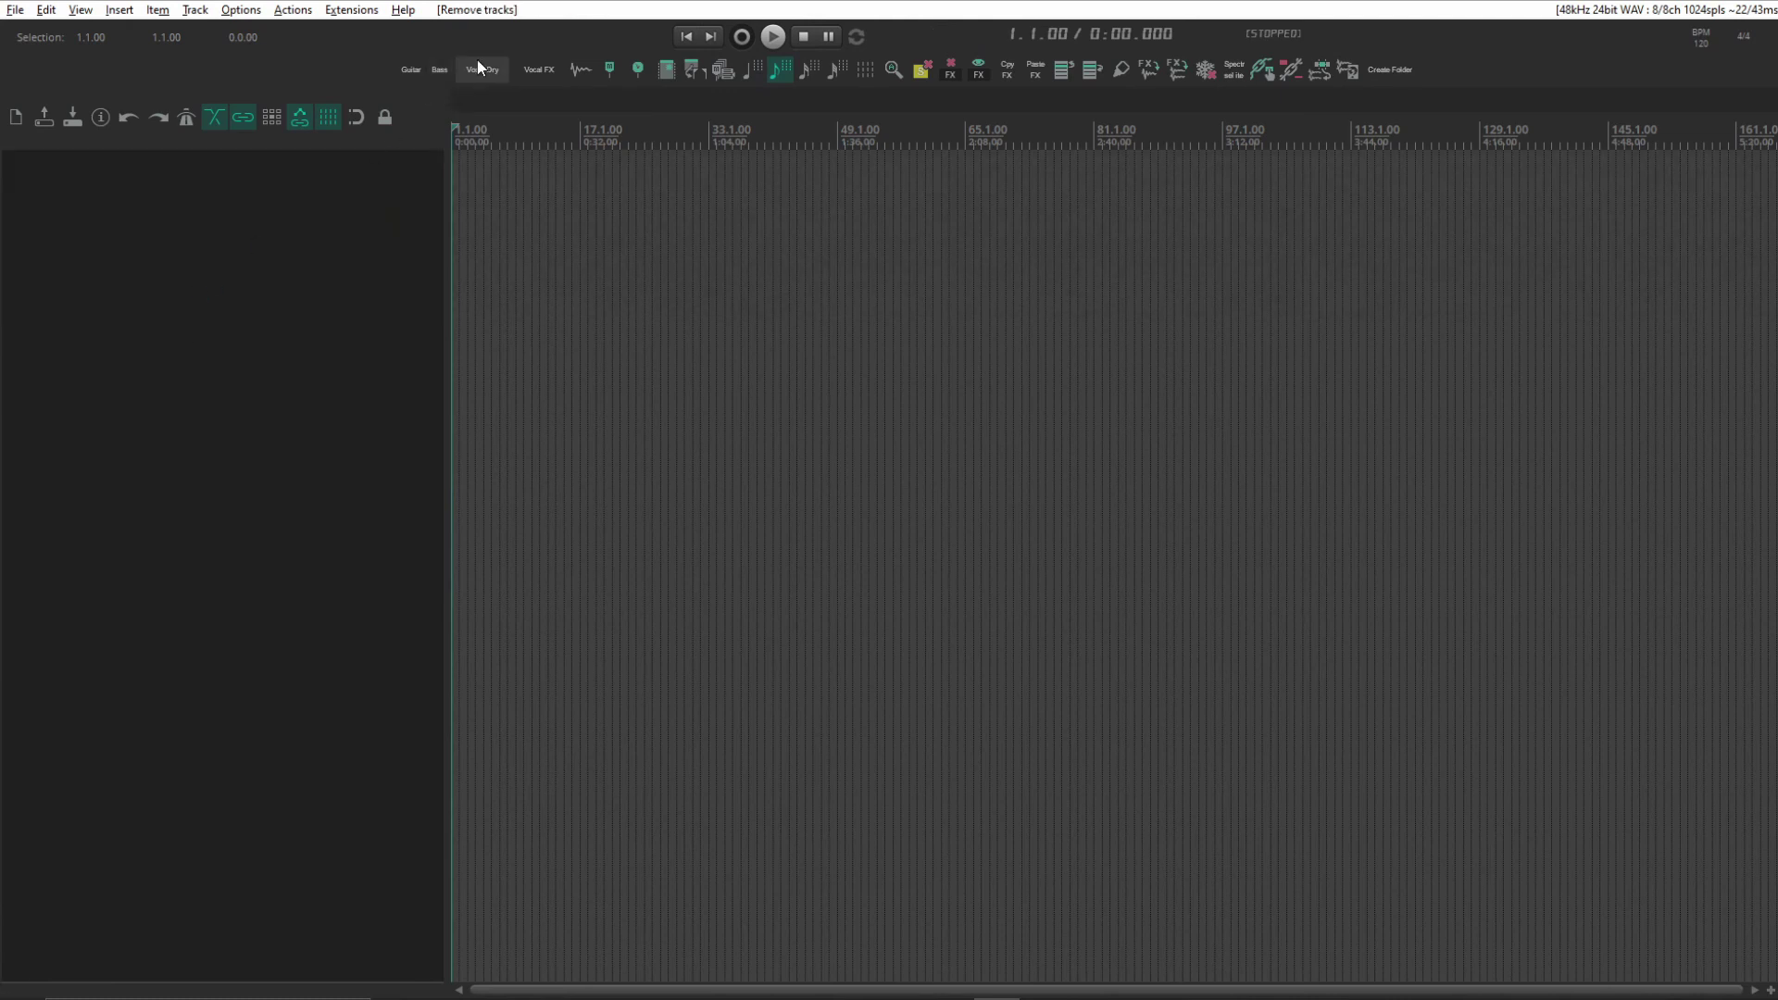
click(476, 78)
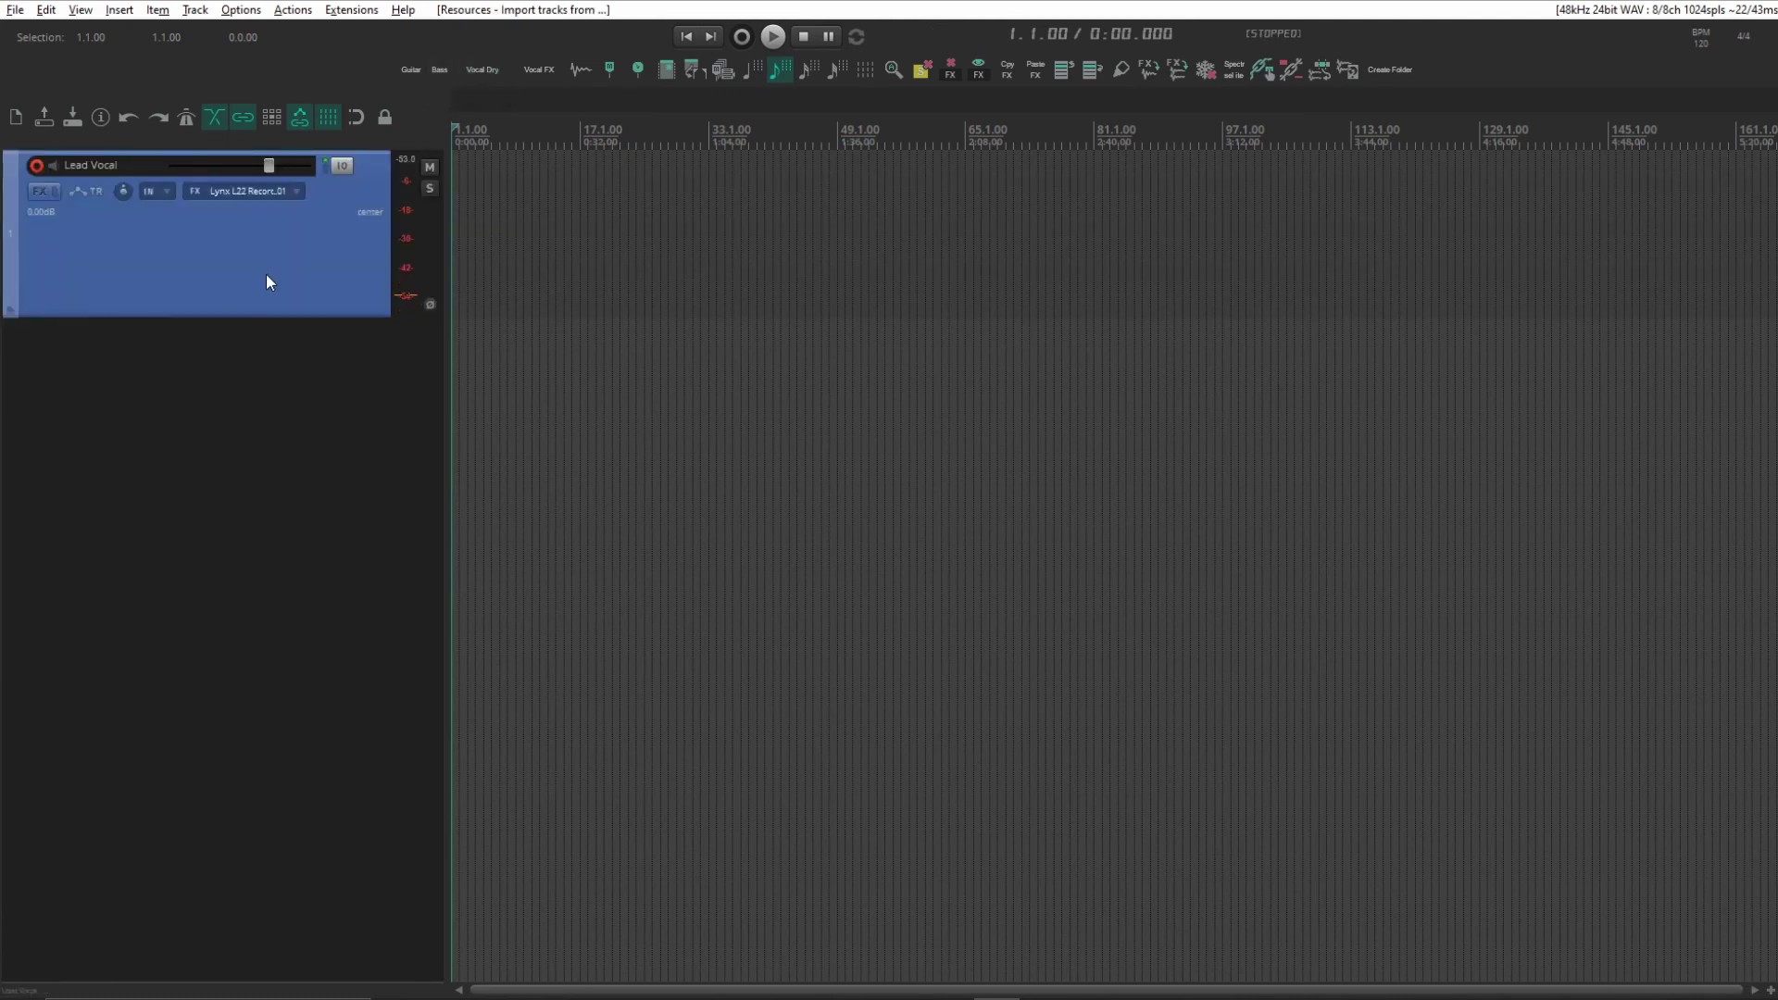
key(Delete)
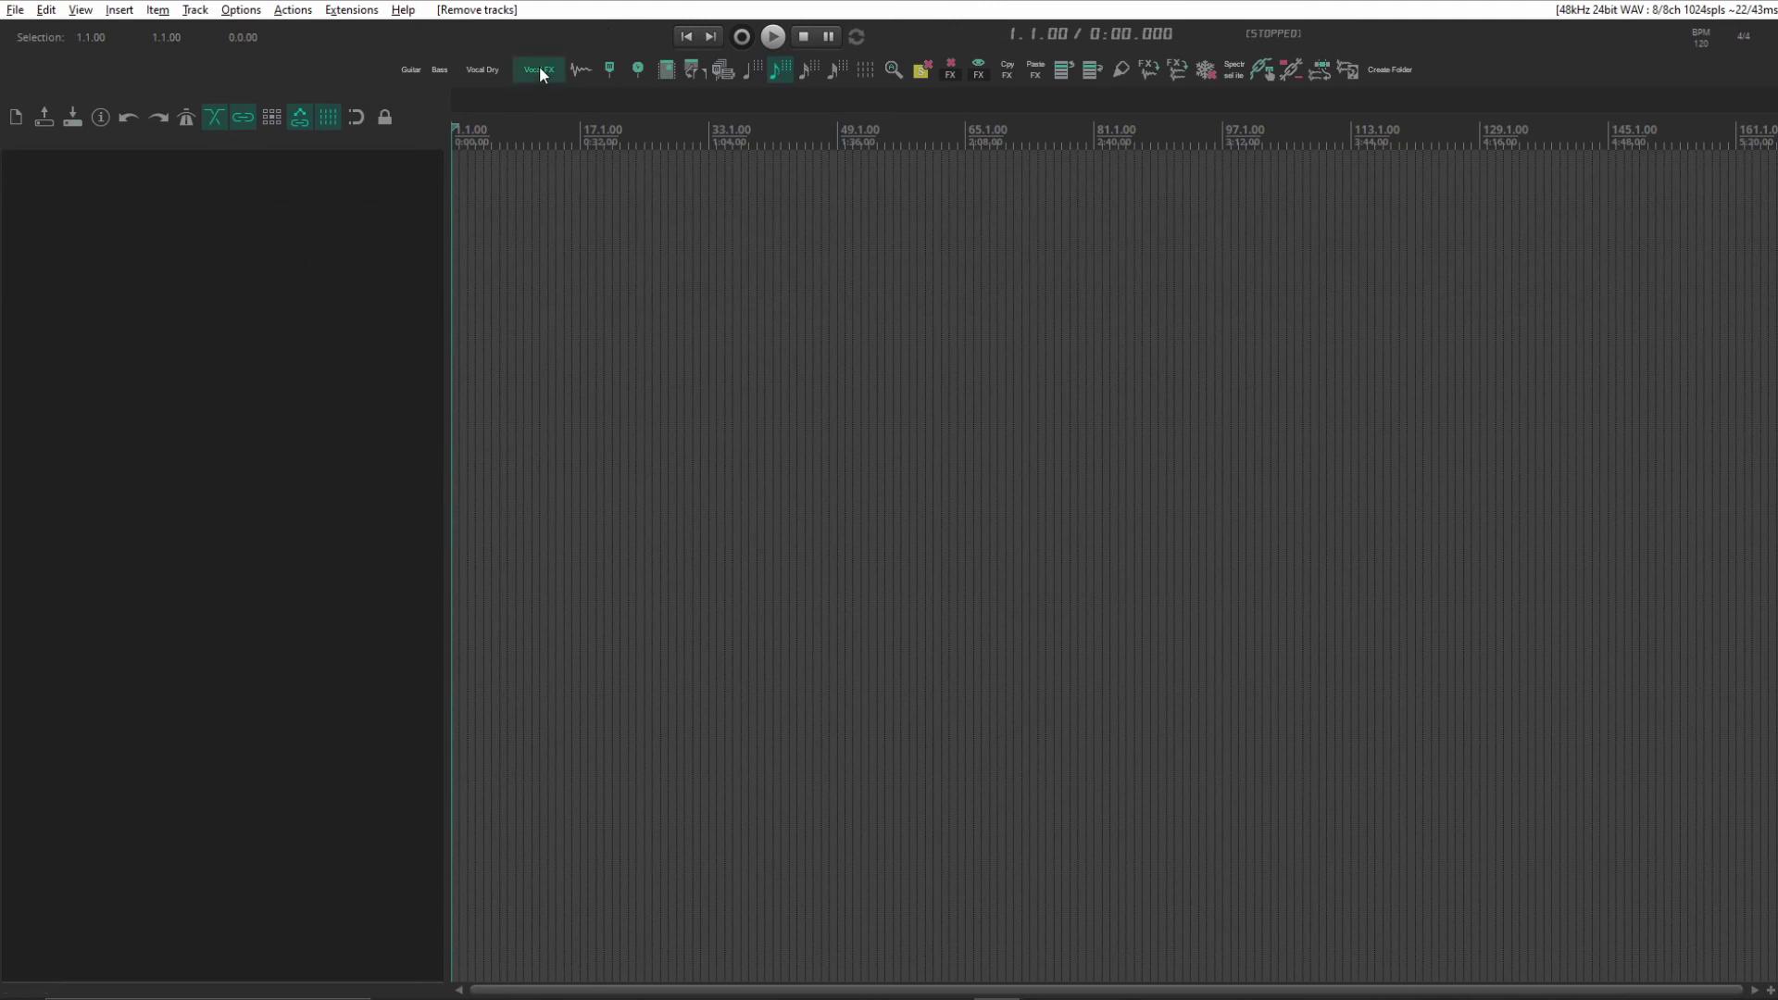
Load the Vocal FX template and inspect its Lead Vocal, Reverb and Delay tracks.
click(539, 71)
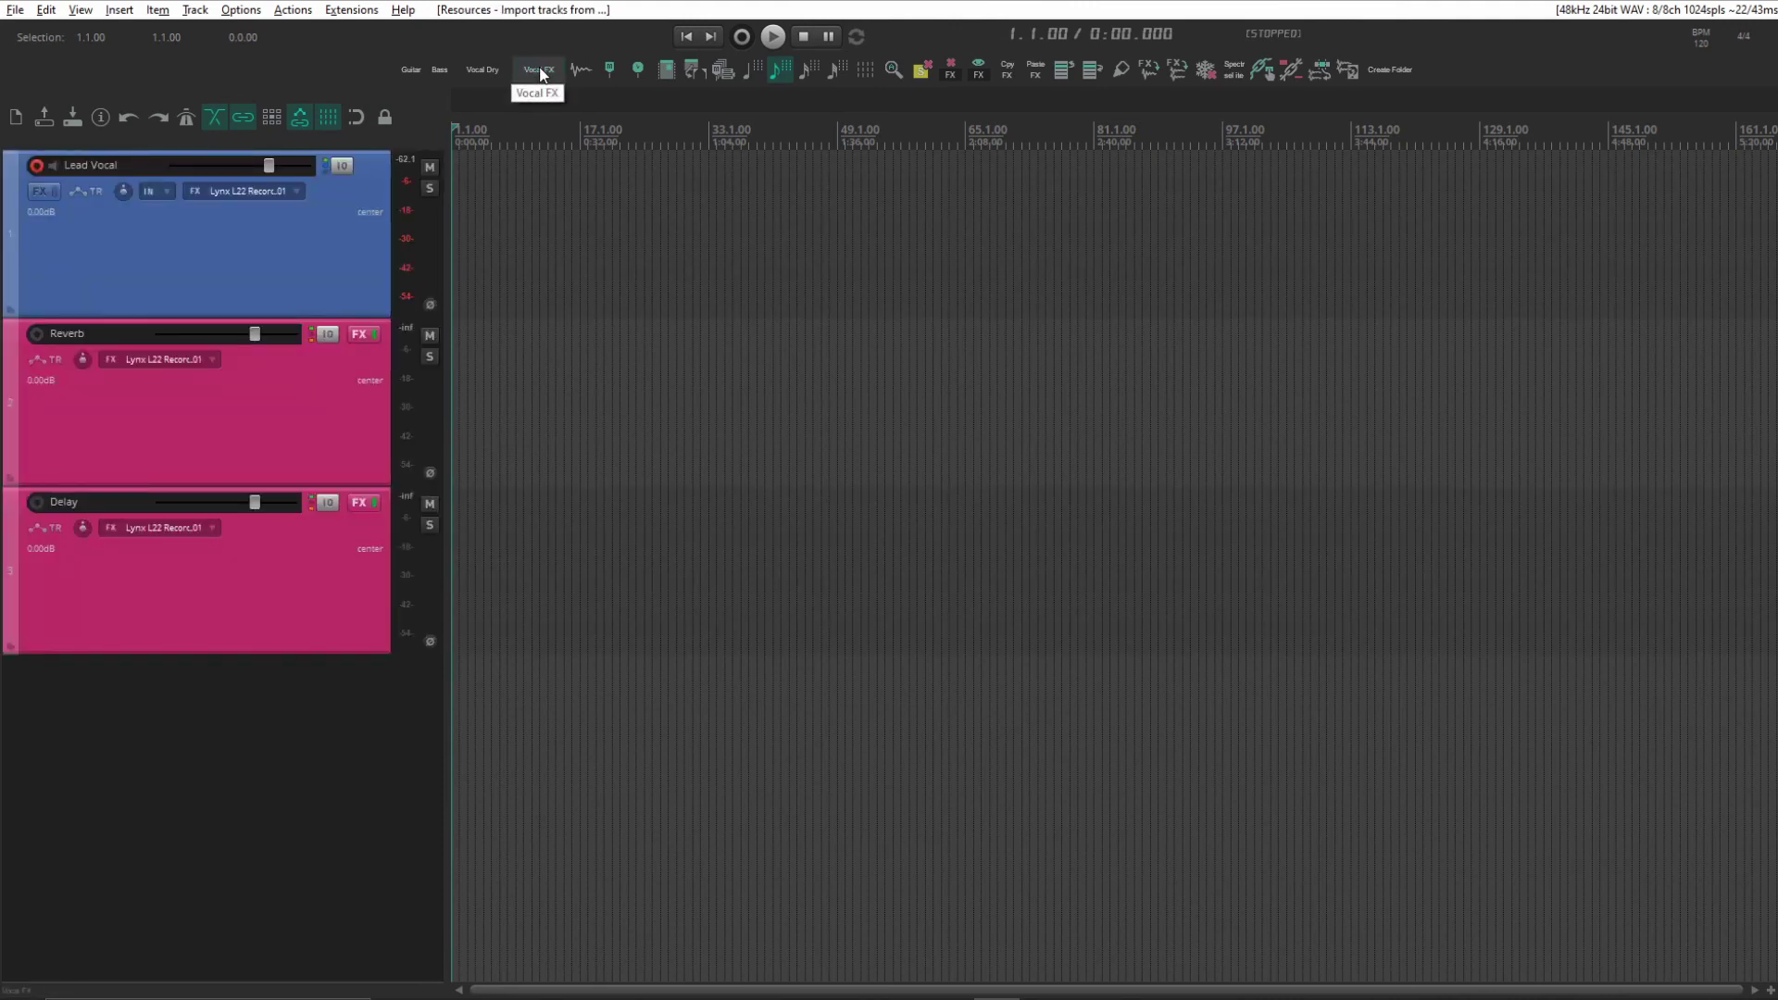
click(265, 285)
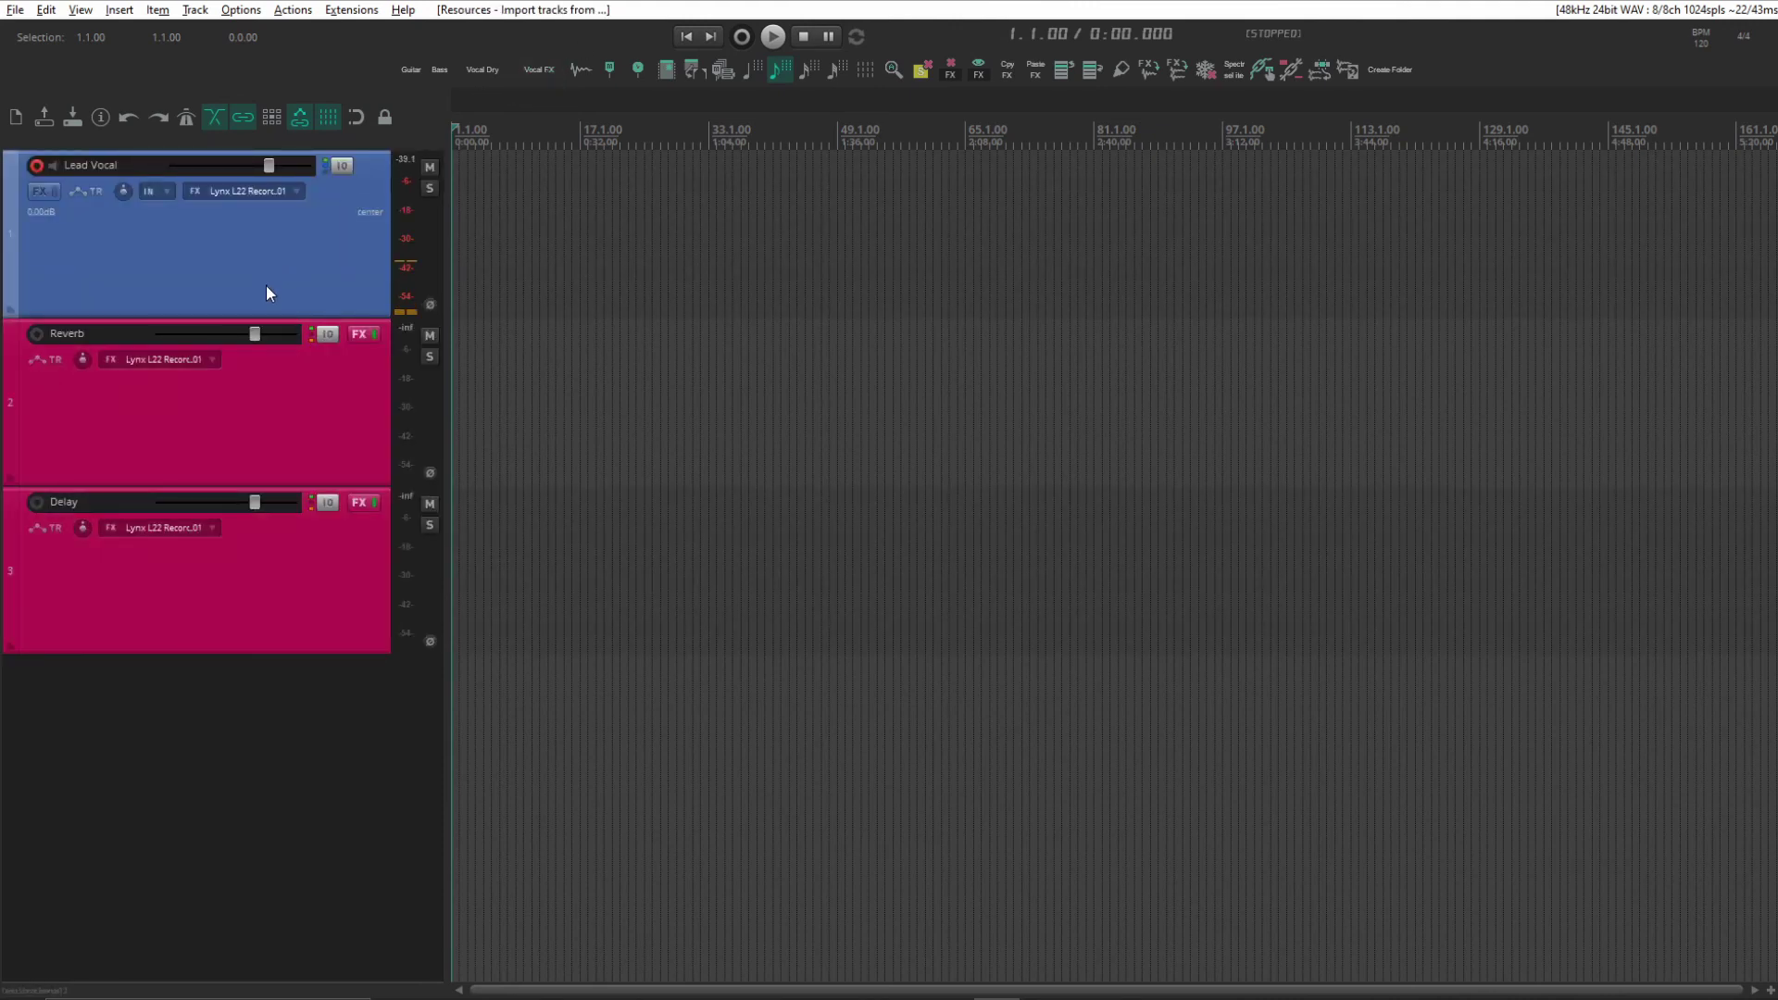
click(249, 437)
click(238, 602)
right_click(36, 166)
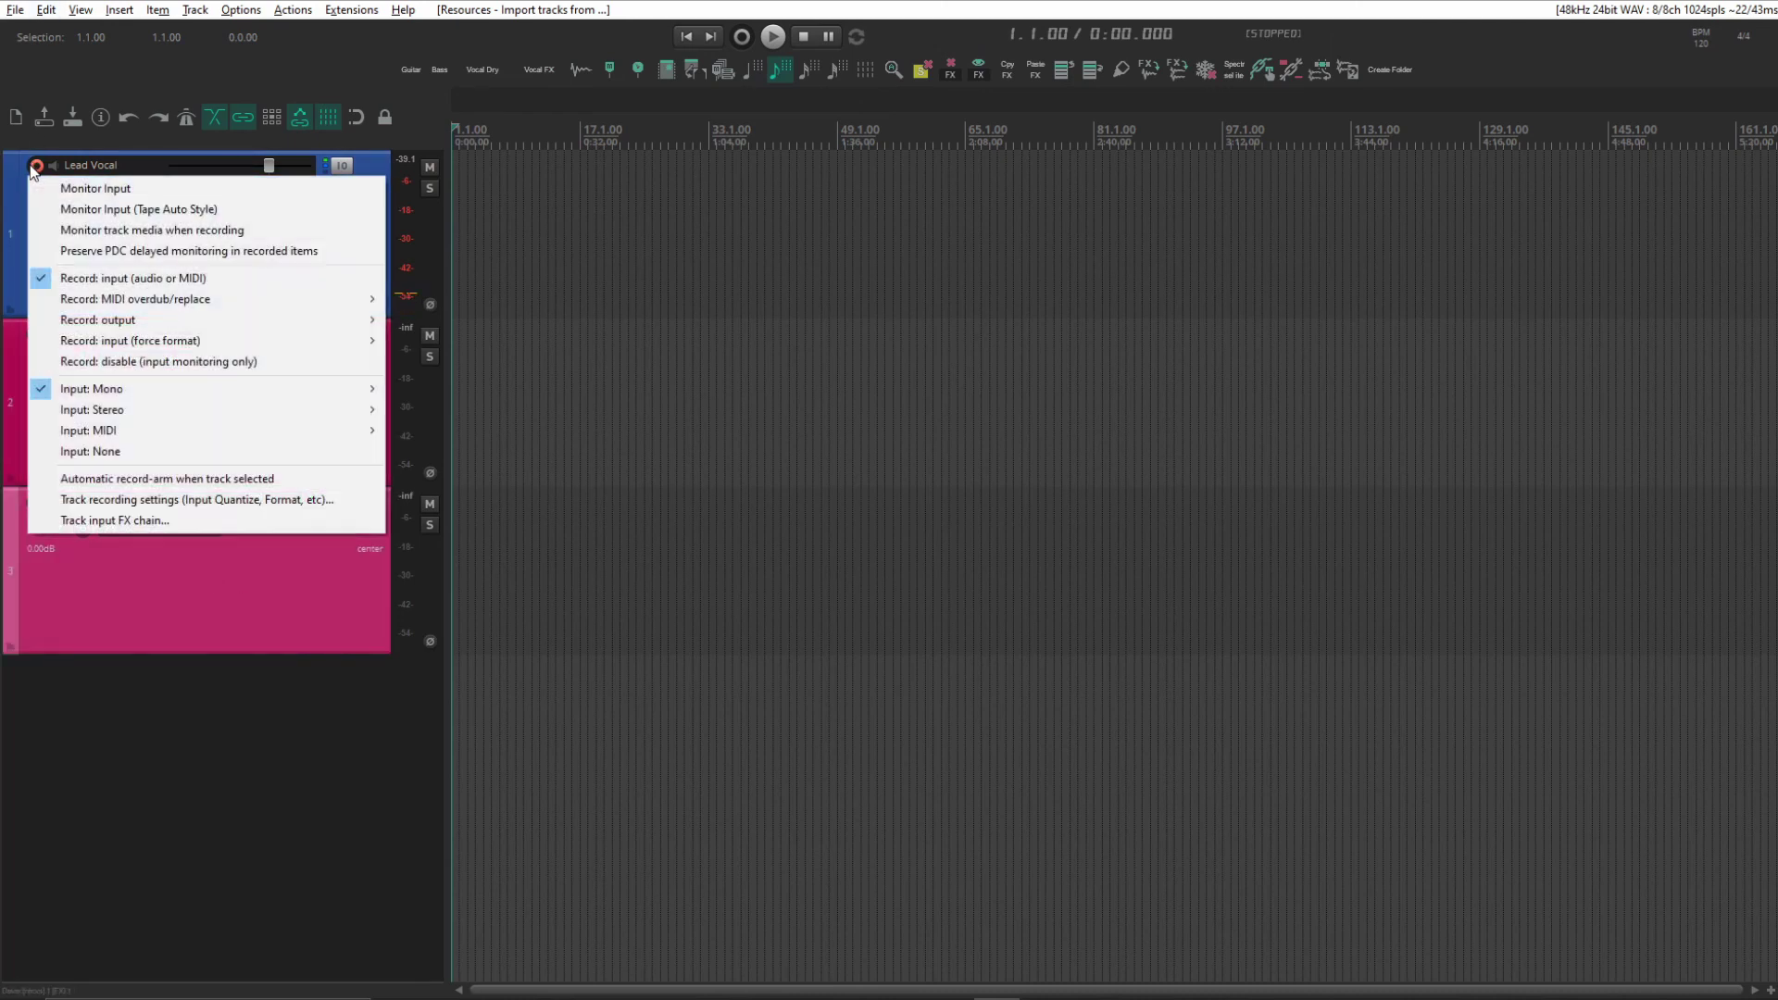
click(202, 620)
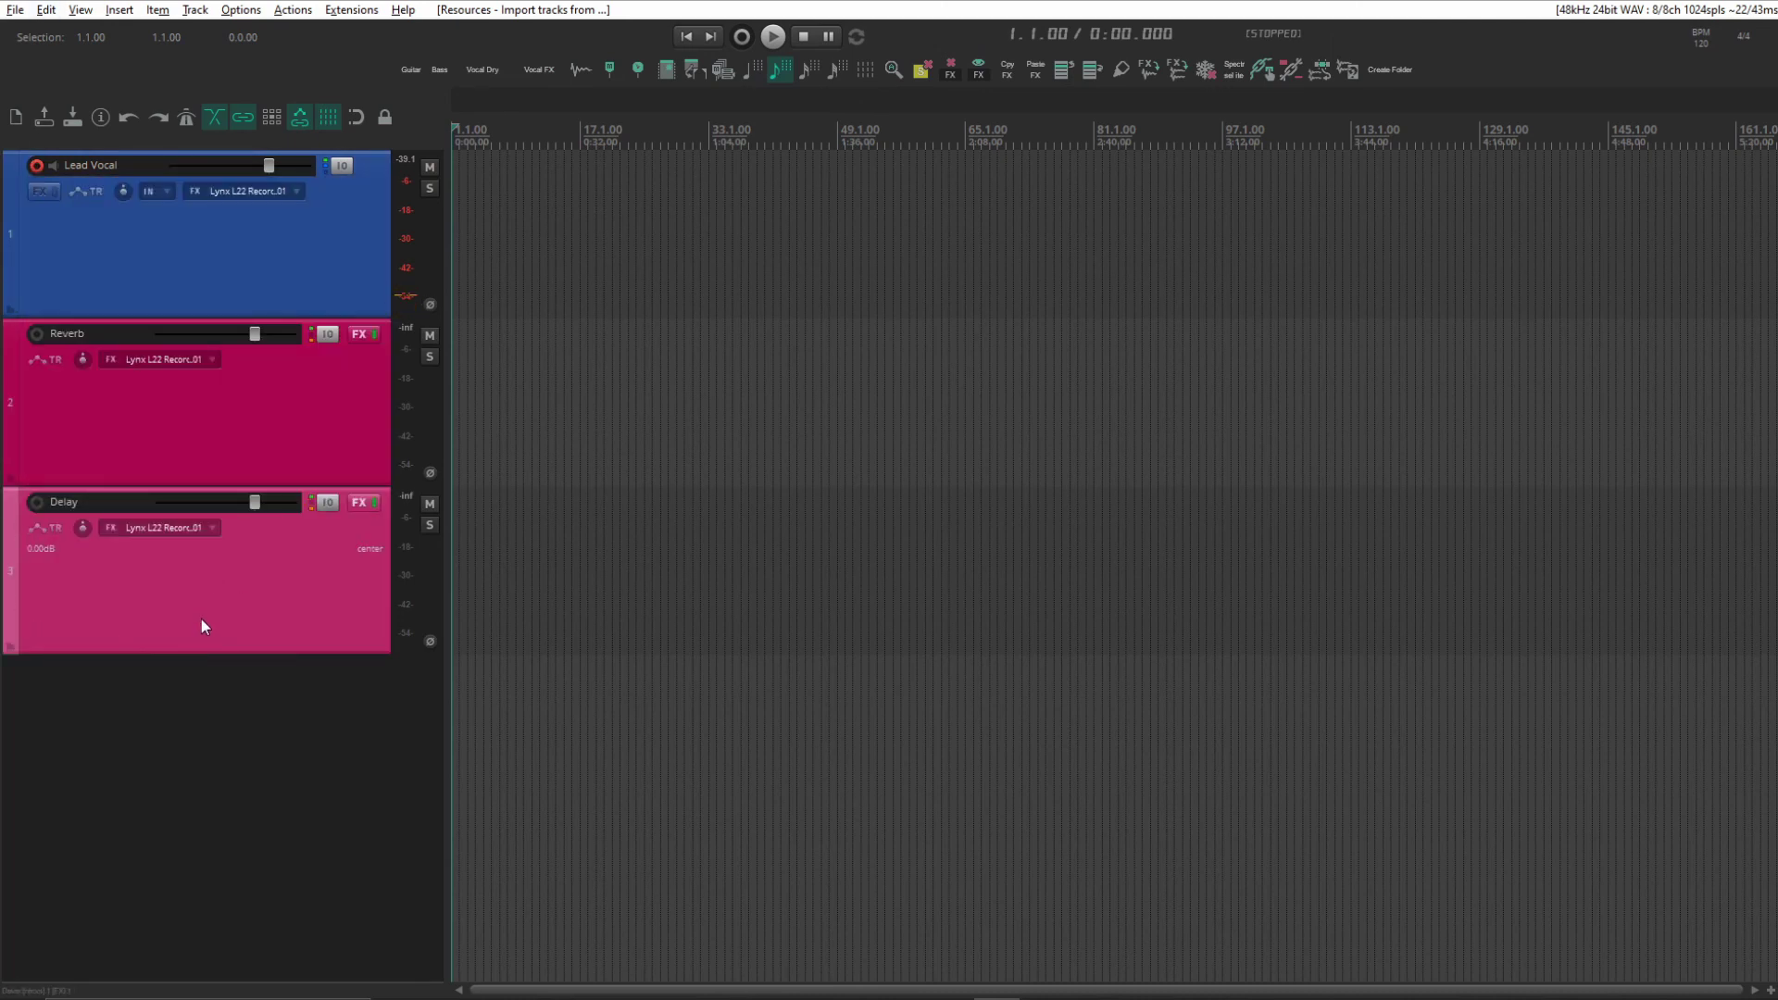